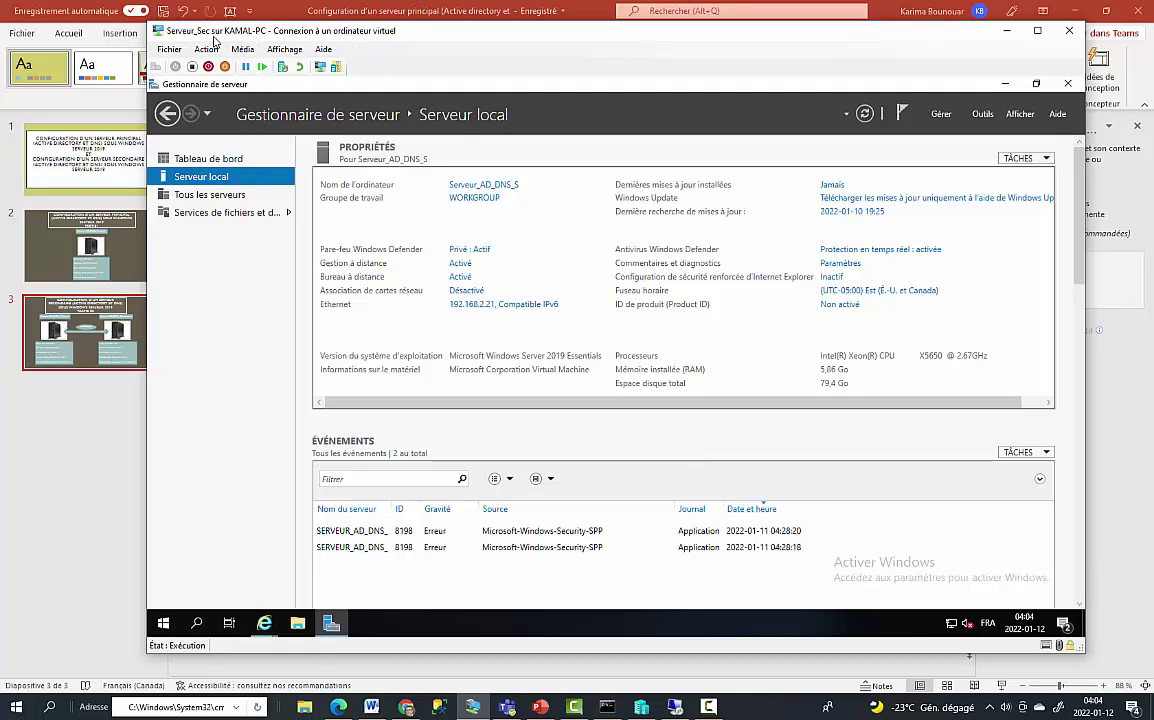
Step: Relaunch Server Manager on the primary server and view its Local Server properties showing 192.168.2.20
click(678, 708)
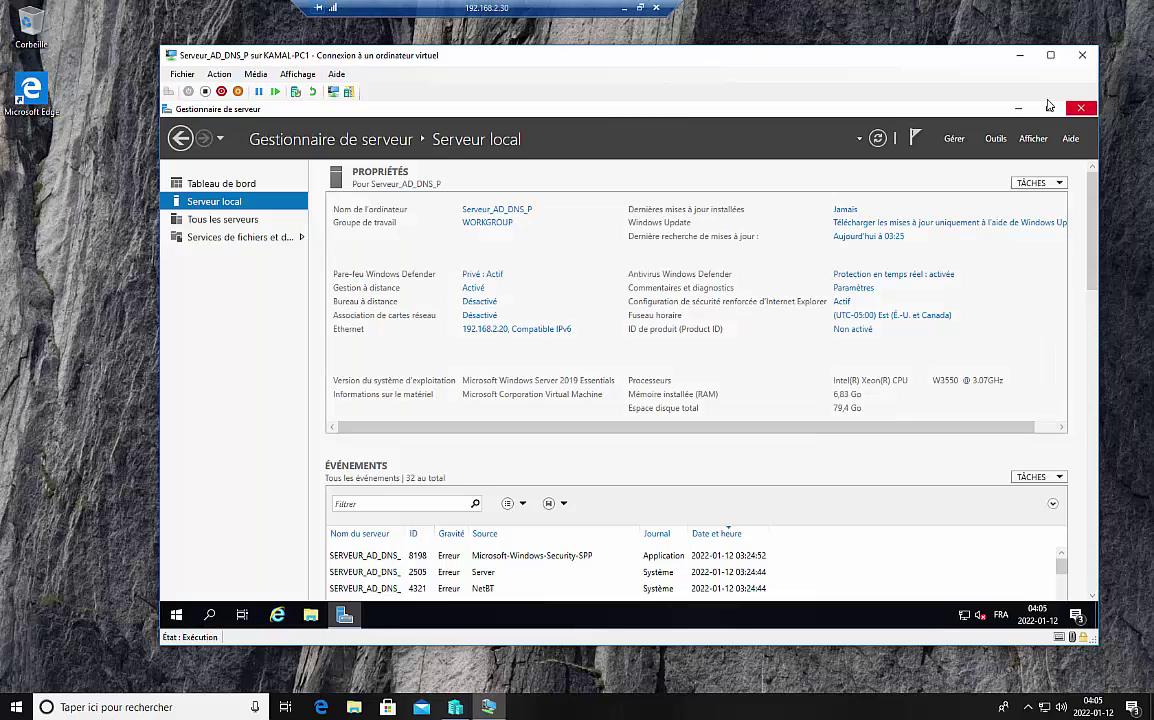
click(1081, 109)
click(179, 617)
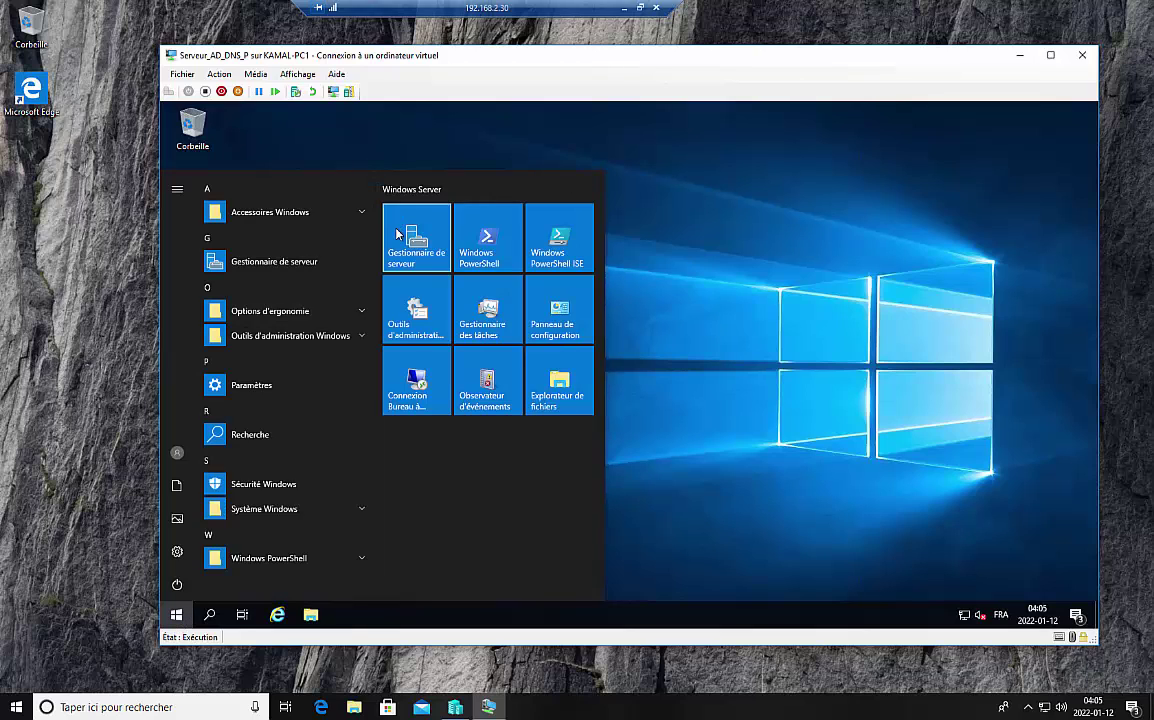
click(404, 237)
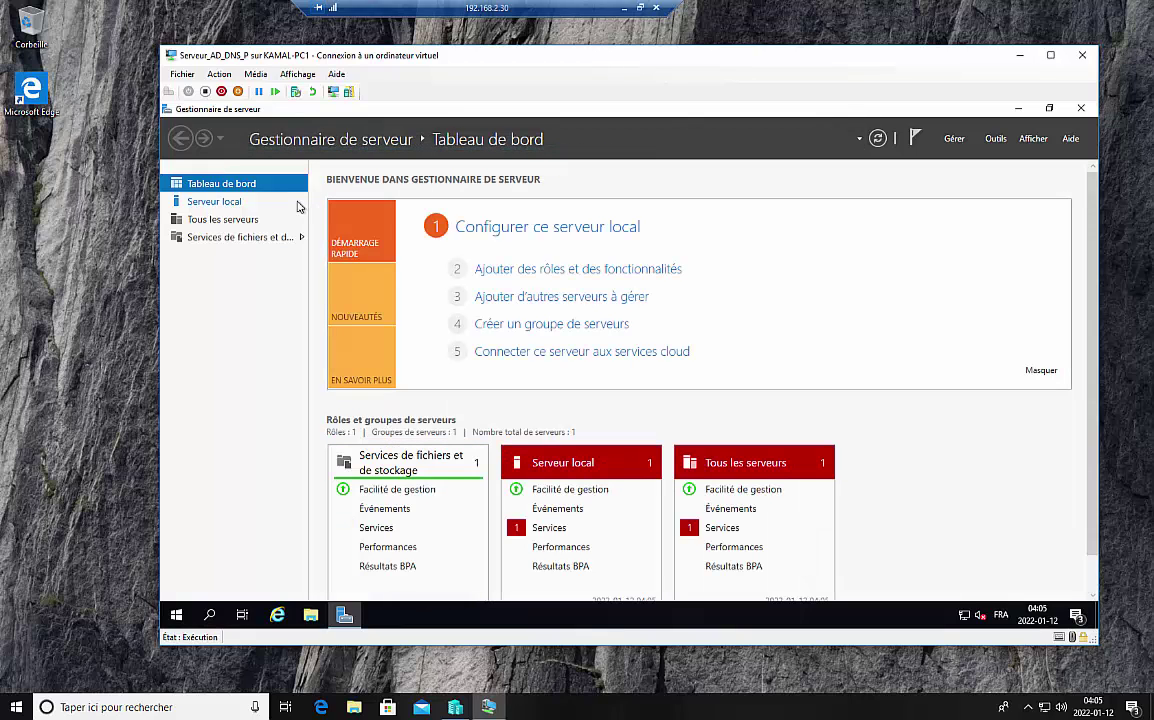
click(225, 201)
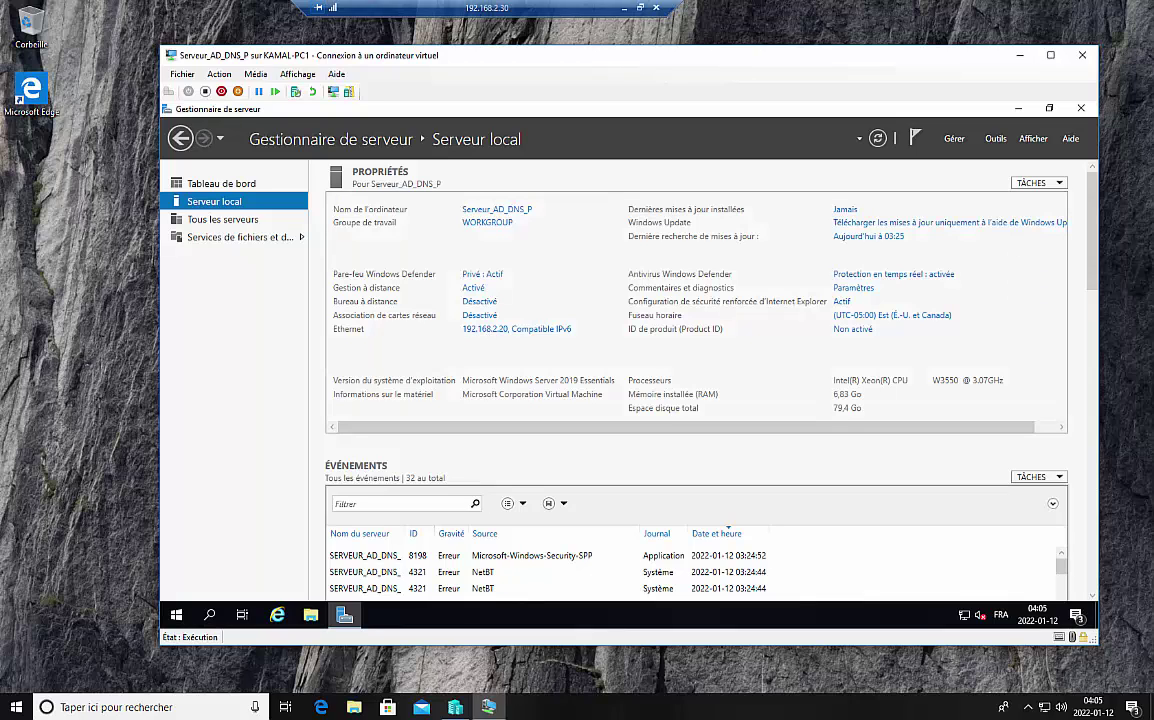
Step: Minimize the remote session and bring the PowerPoint presentation to the front
mouse_move(455, 707)
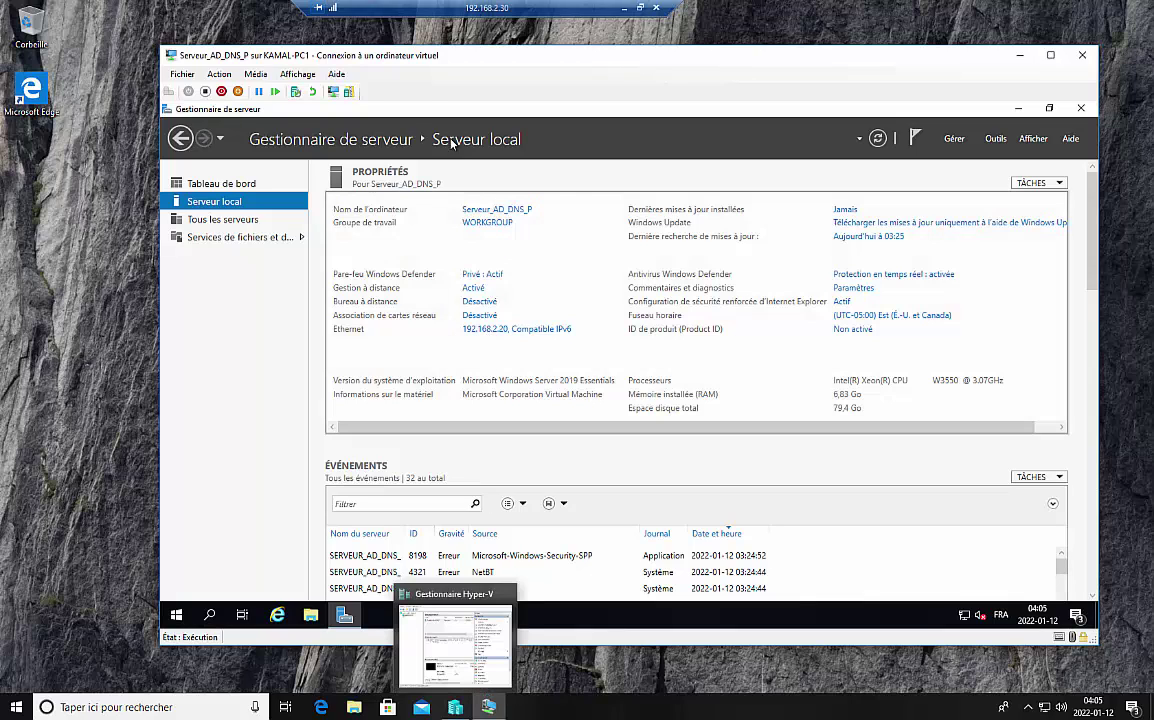
click(624, 10)
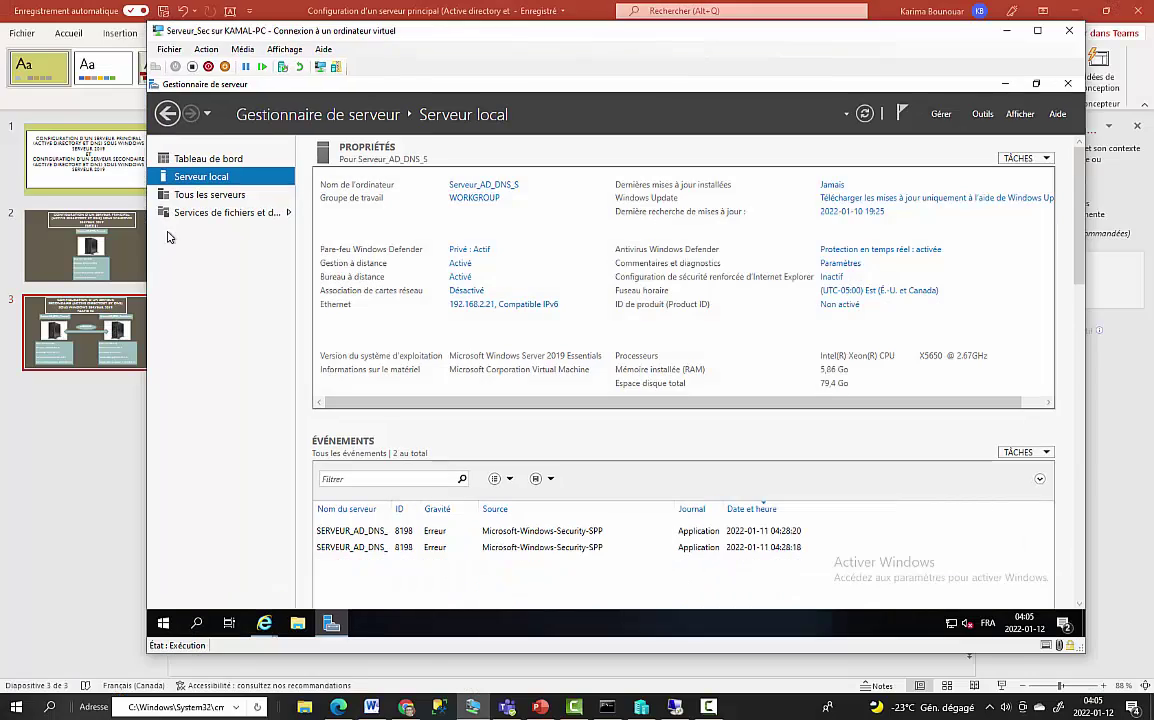
click(104, 224)
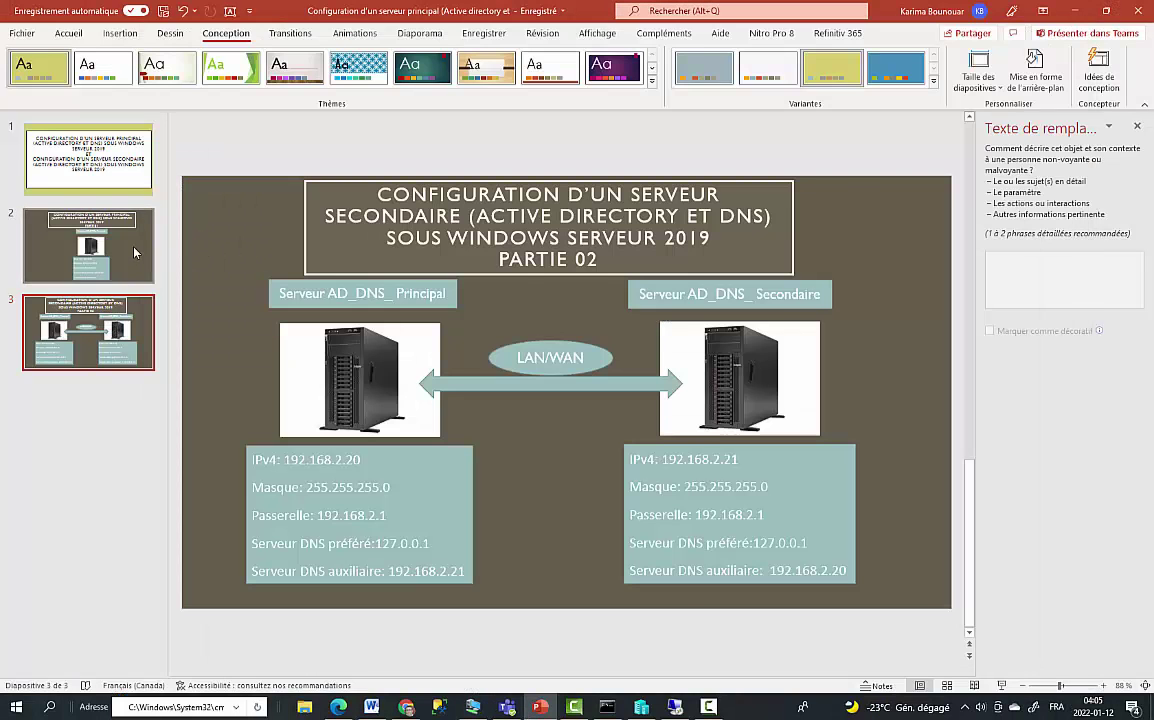
Step: Highlight slide 2's IPv4, mask, gateway and preferred DNS lines, then return to the primary server session
click(120, 224)
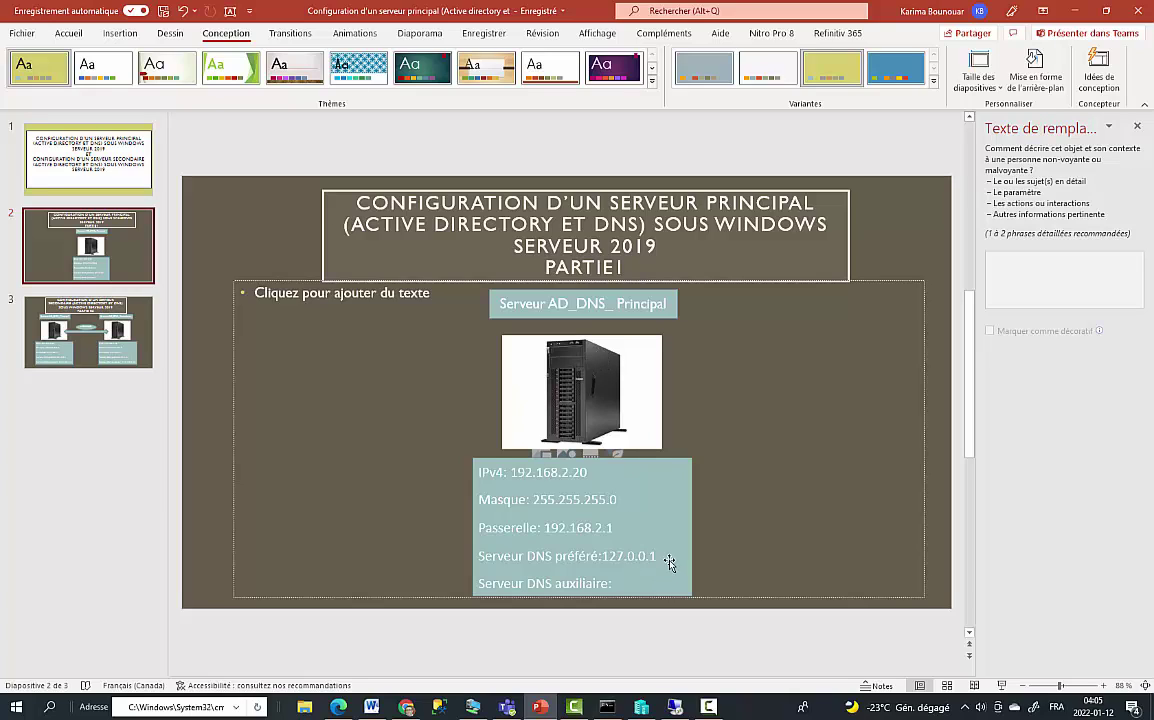
drag(616, 528, 470, 474)
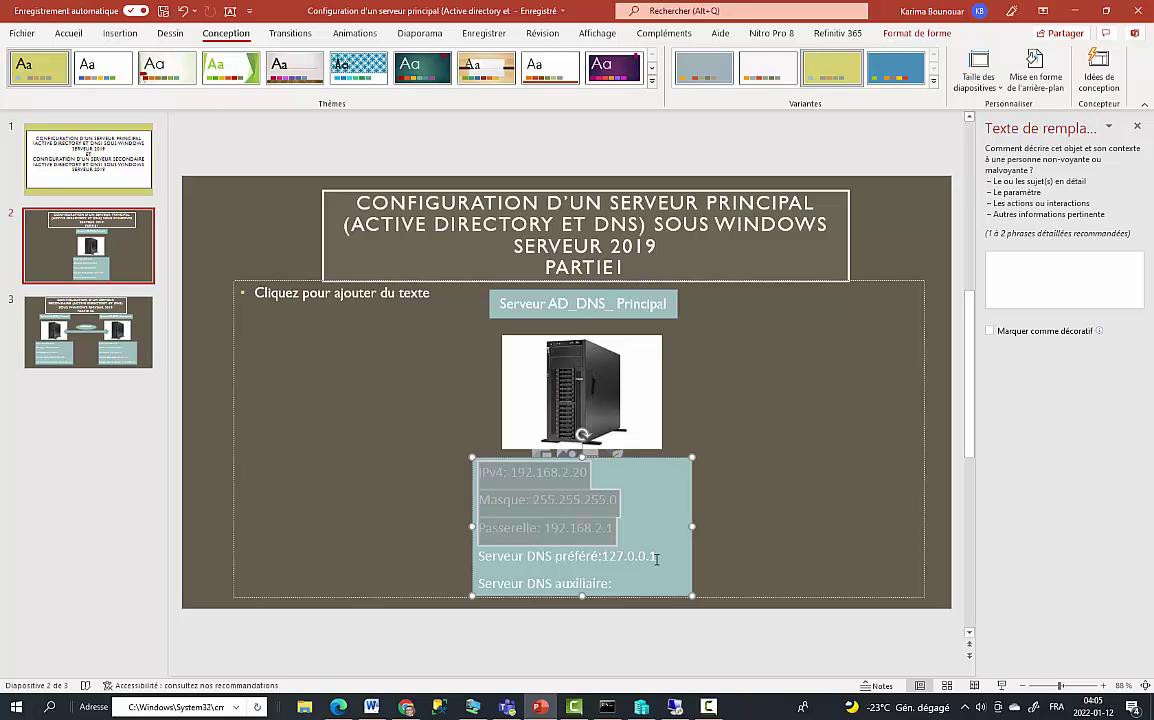
drag(656, 558, 491, 556)
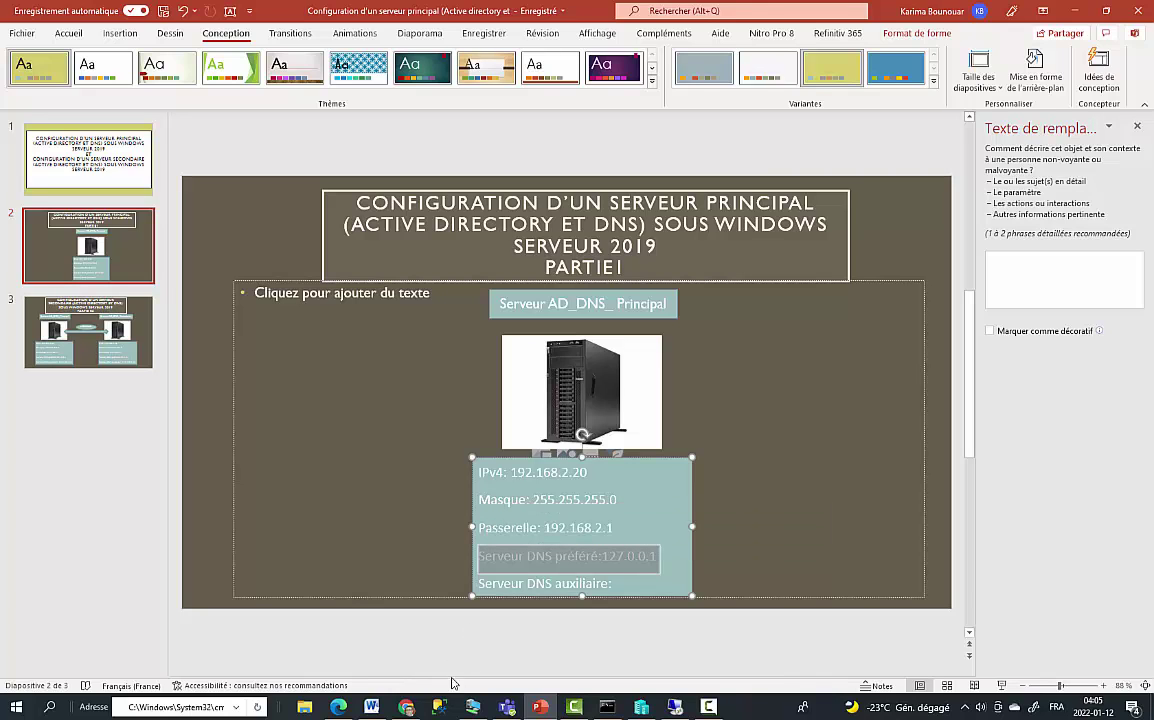
click(669, 709)
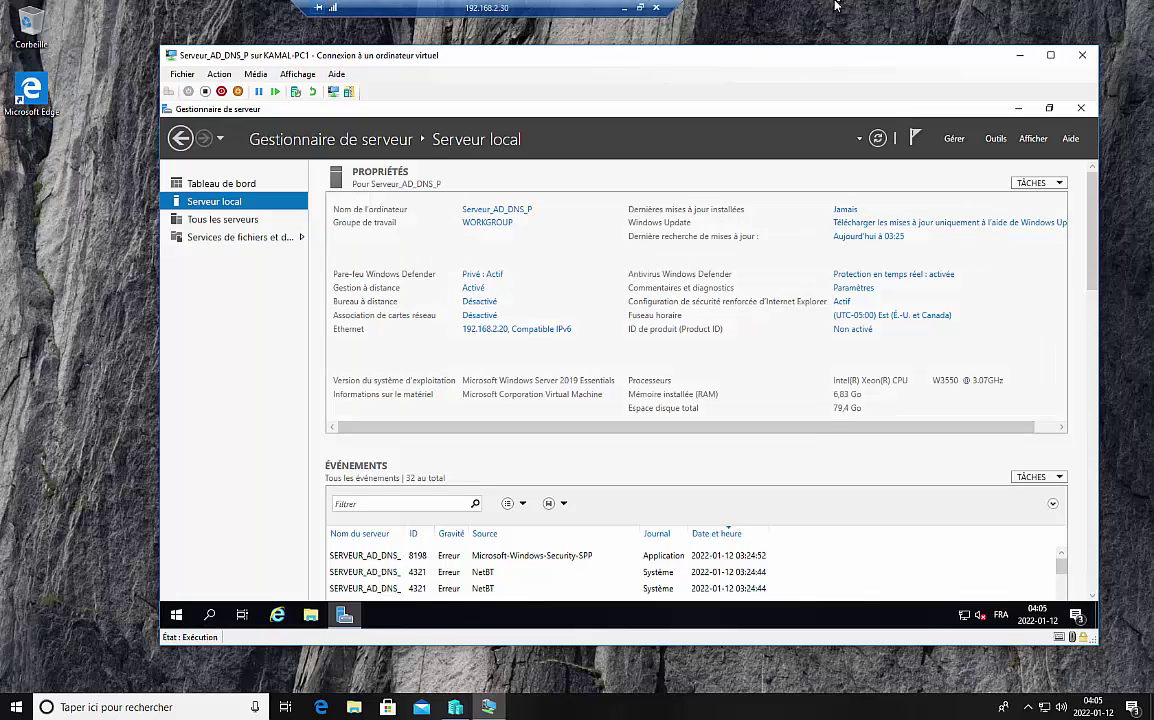
Step: Close and reopen Server Manager from Start, then launch Add Roles and Features from the Dashboard
click(1081, 107)
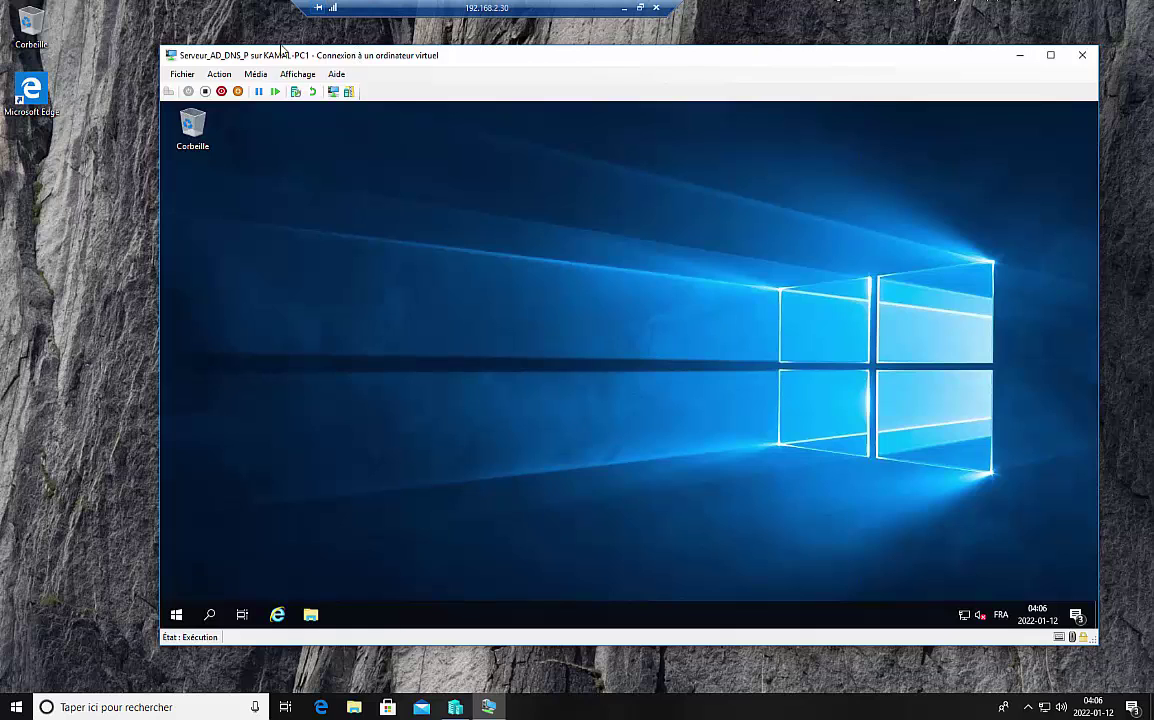
mouse_move(366, 58)
mouse_down()
mouse_move(331, 62)
mouse_move(345, 58)
mouse_up()
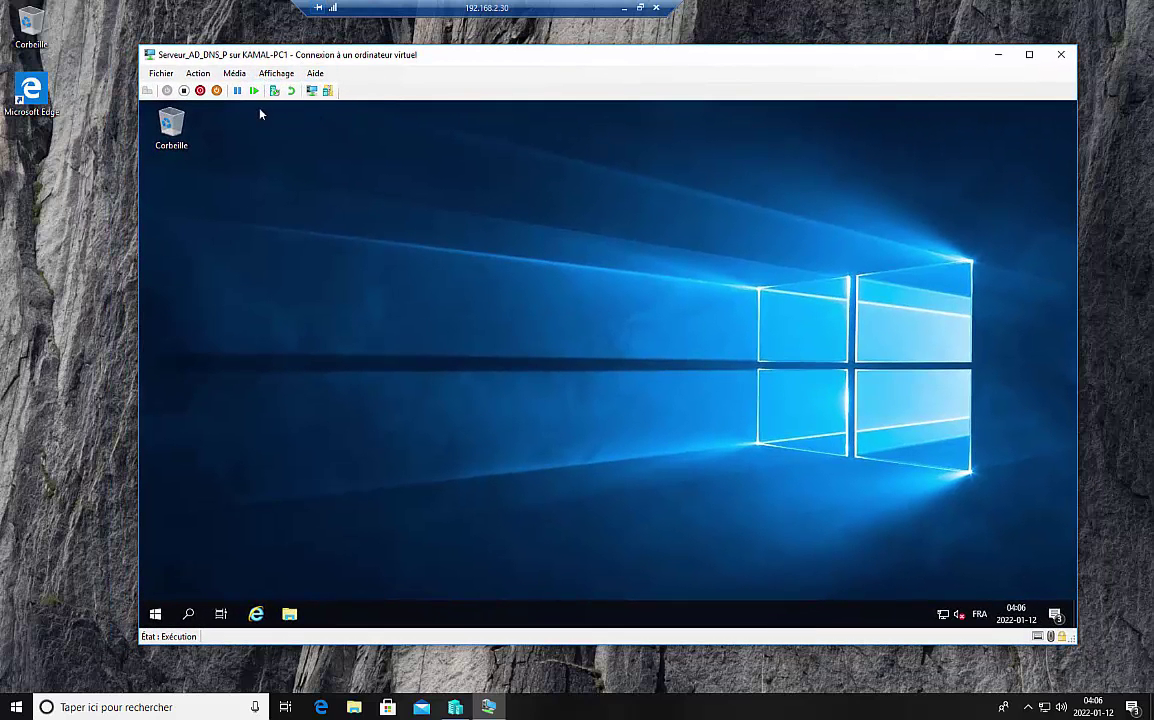
click(155, 615)
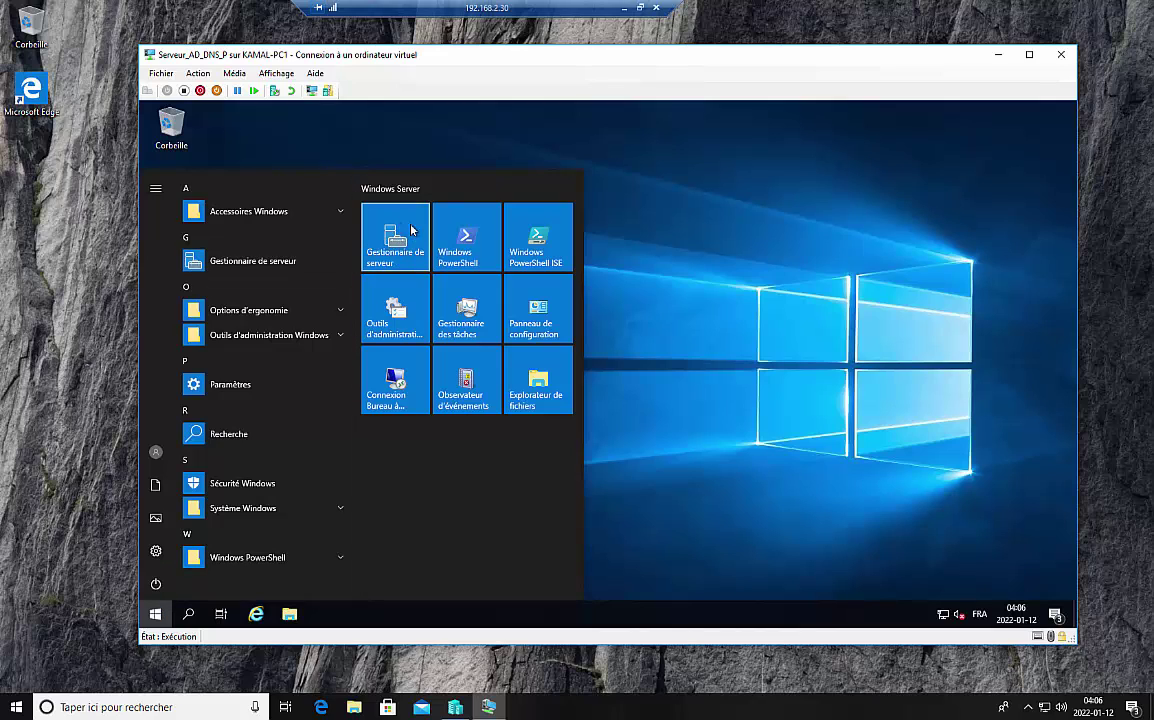
click(413, 242)
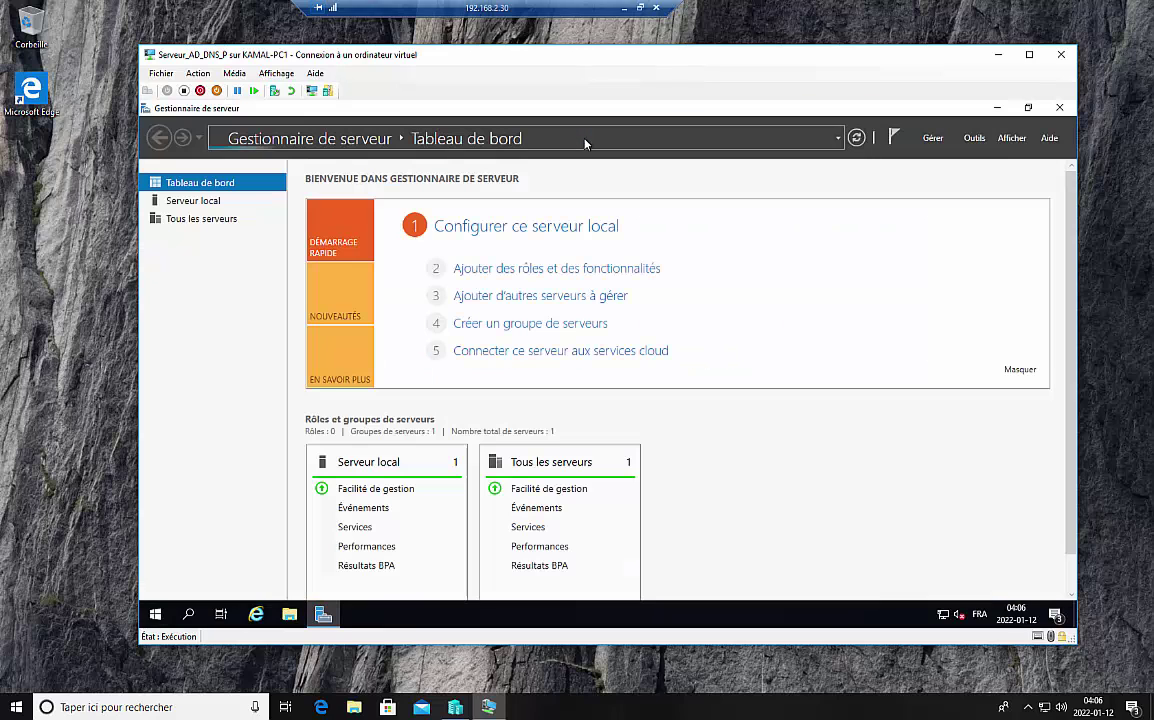
click(537, 278)
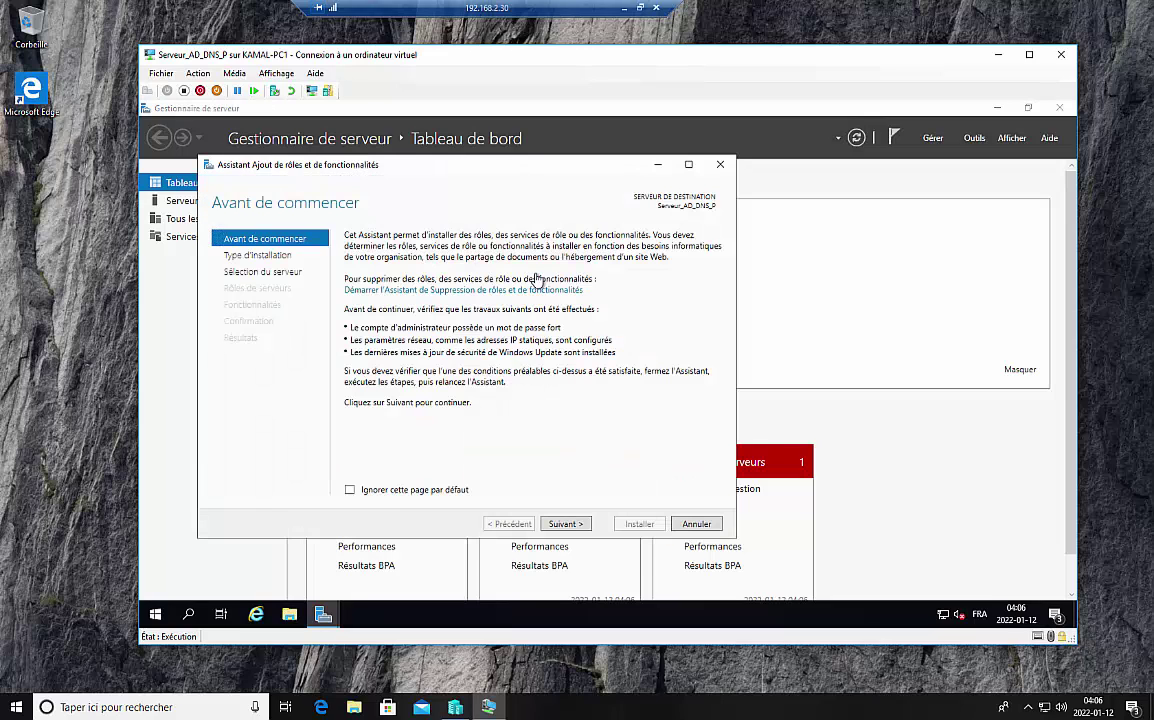
Step: Advance the wizard with role-based installation and Serveur_AD_DNS_P as the destination server
click(565, 524)
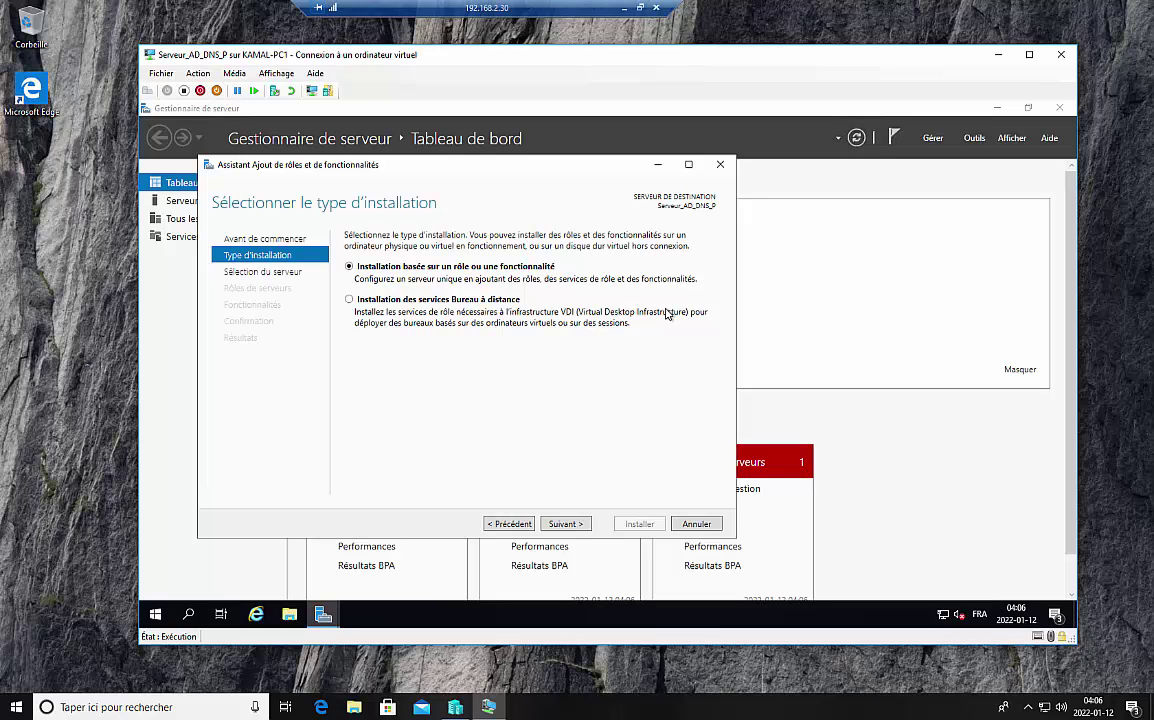
click(563, 525)
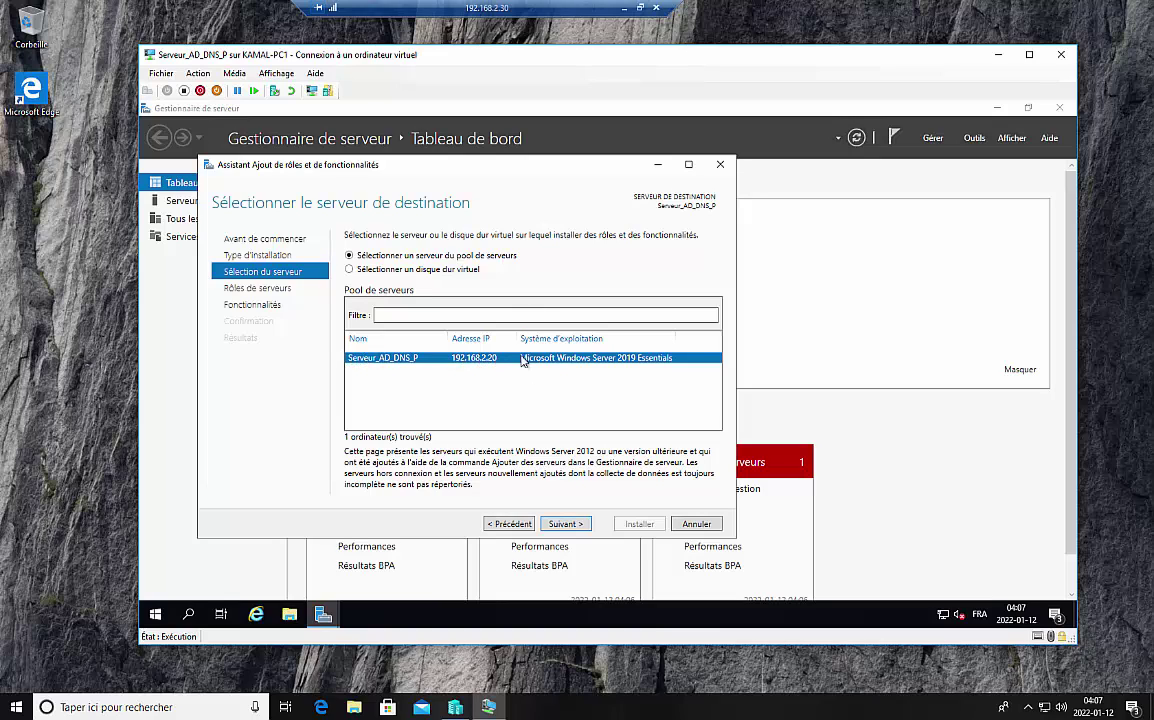
click(577, 527)
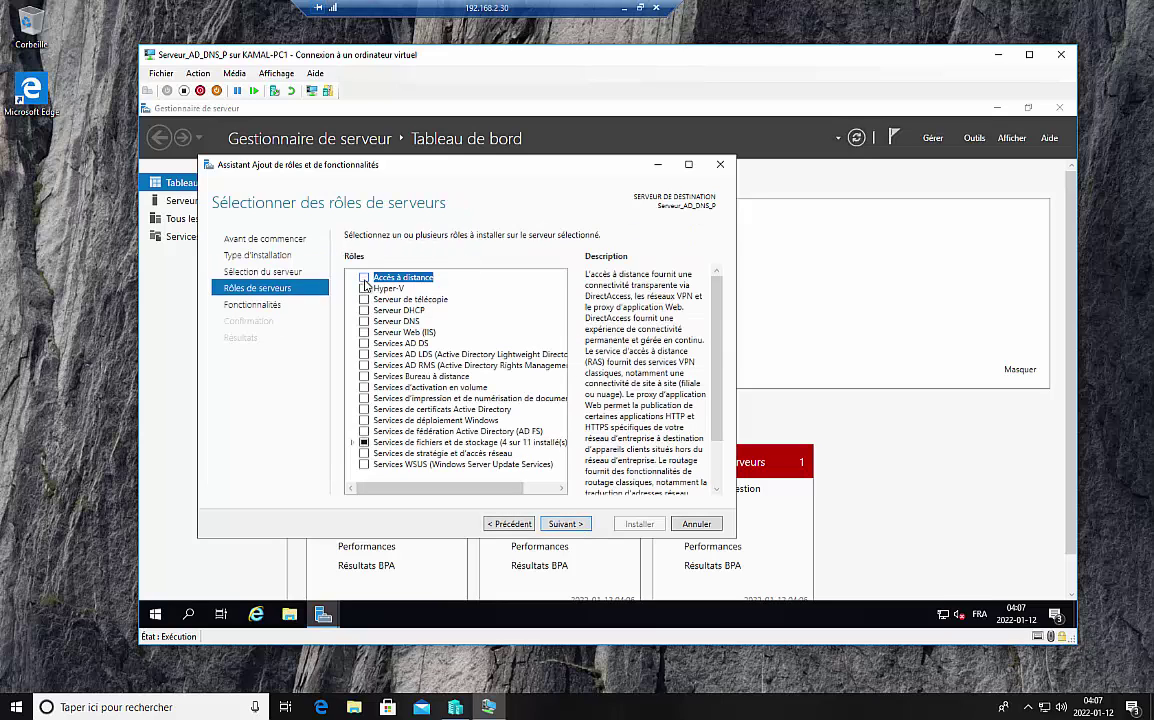
Step: Select Services AD DS and Serveur DNS with their required features, keep default features, and continue
click(365, 344)
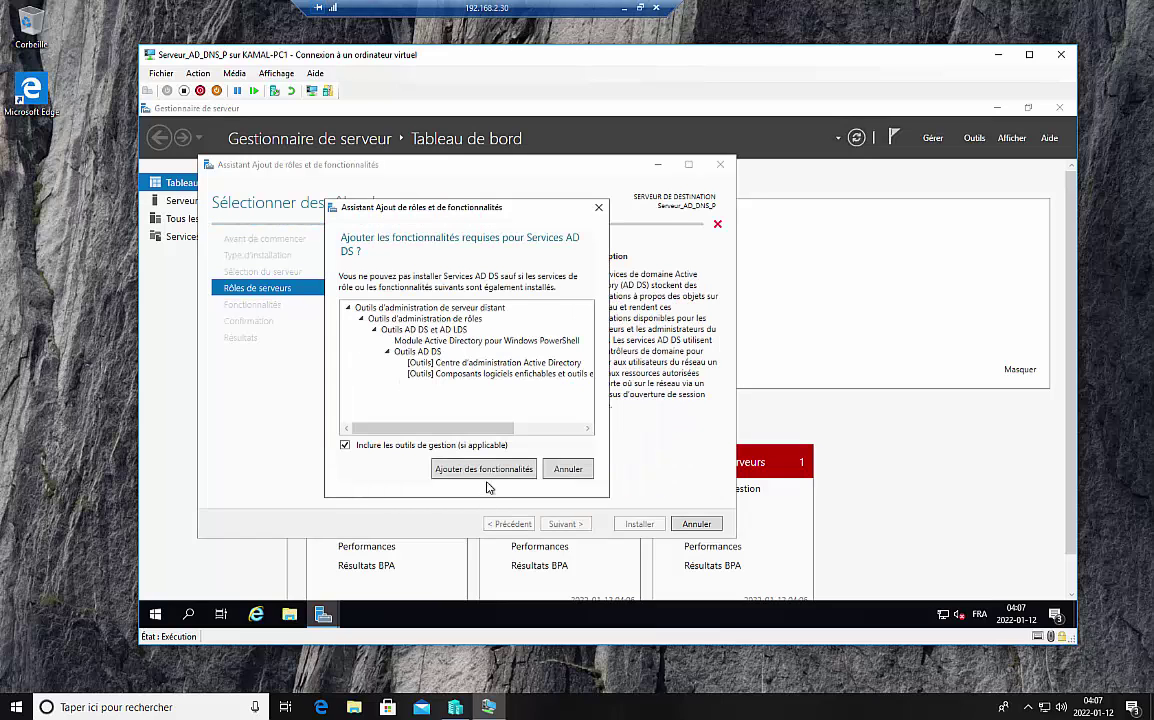
click(478, 476)
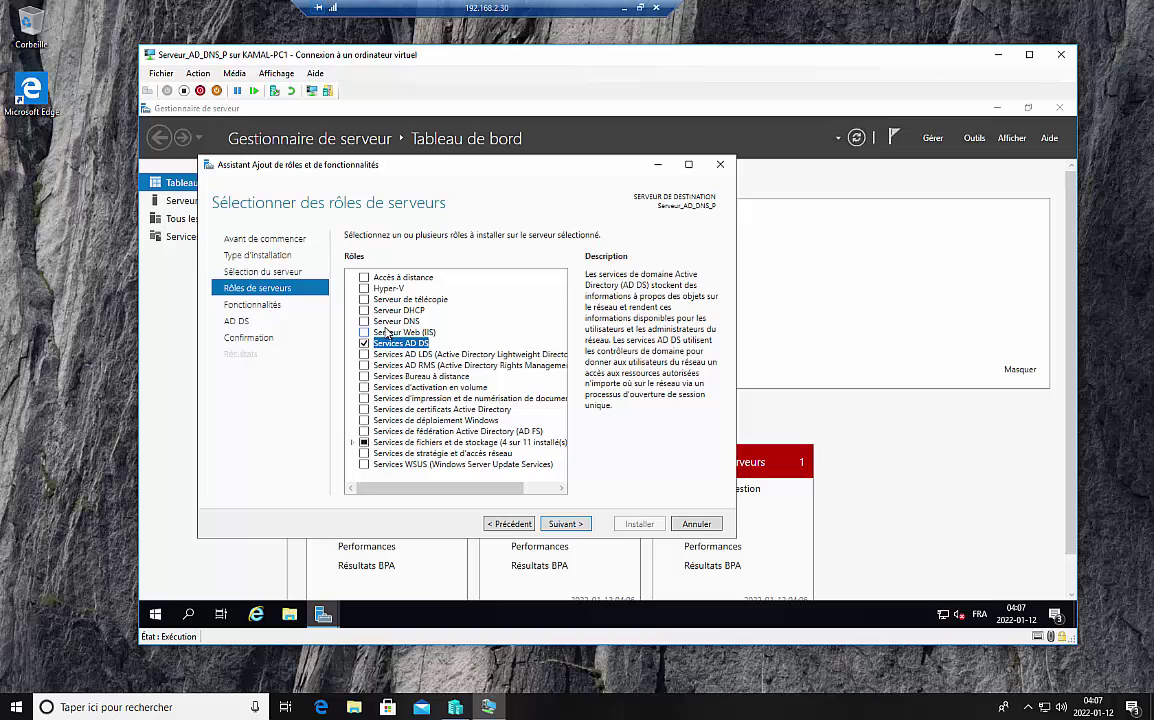
click(365, 322)
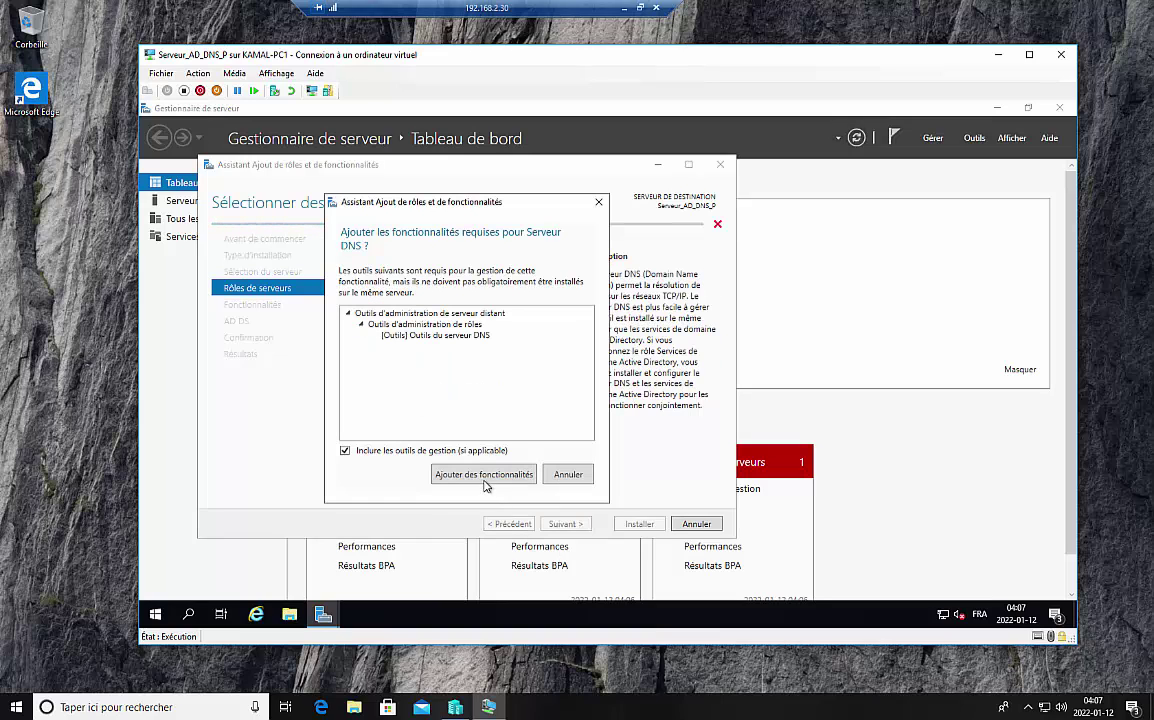
click(437, 430)
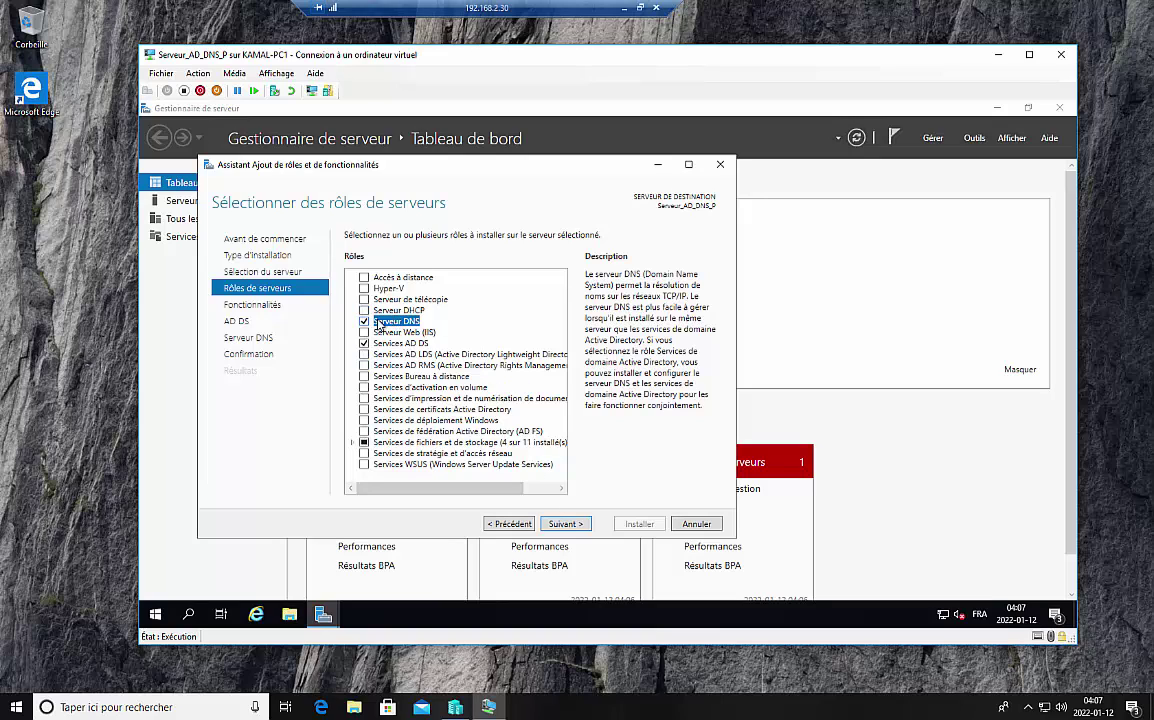
click(568, 526)
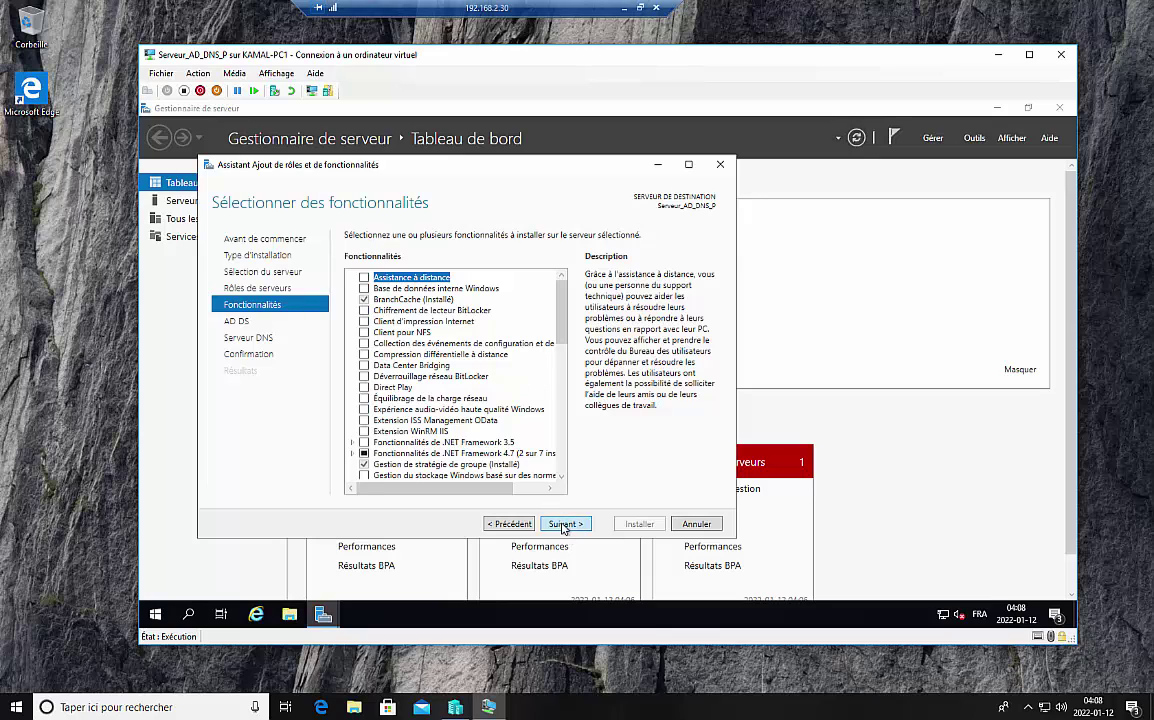
click(564, 524)
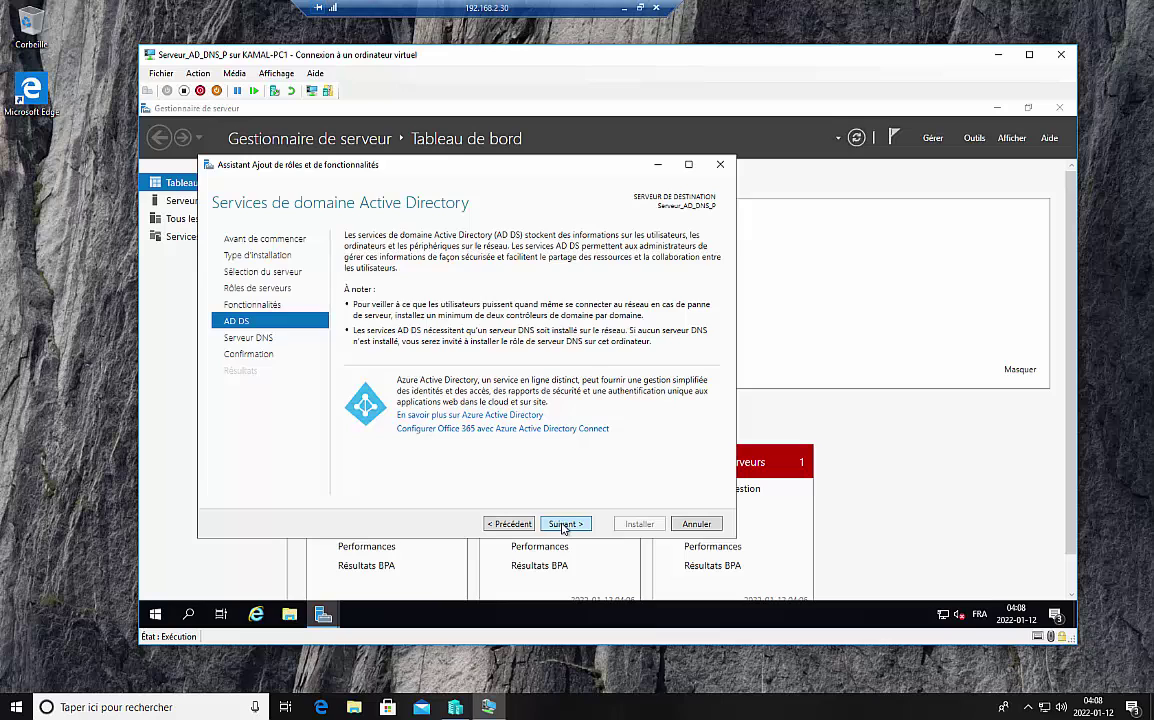
Step: Pass the AD DS and DNS info pages, allow automatic restart, and install the roles
click(563, 525)
click(563, 525)
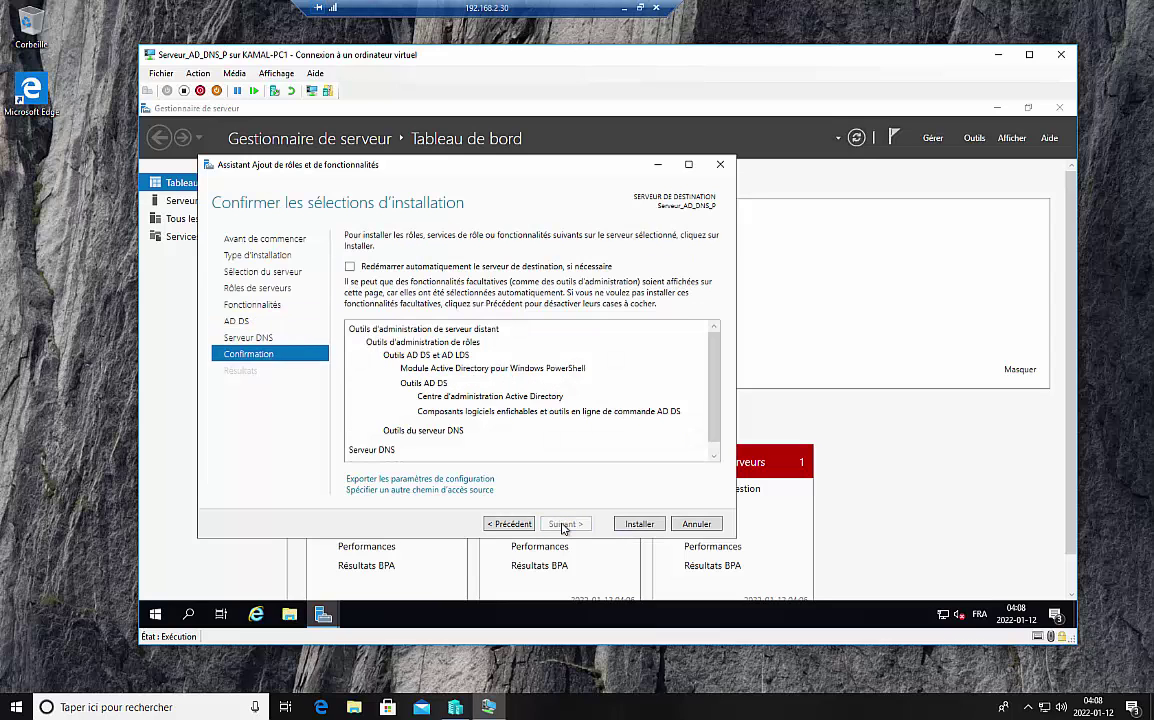
click(350, 267)
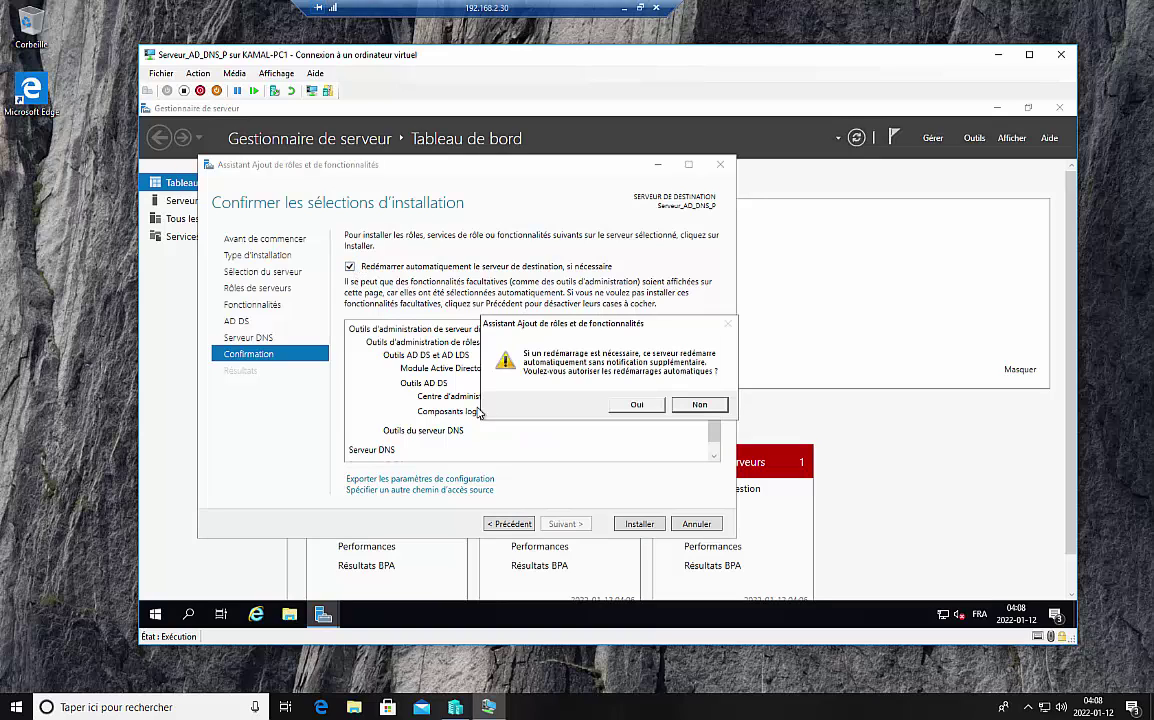
click(638, 404)
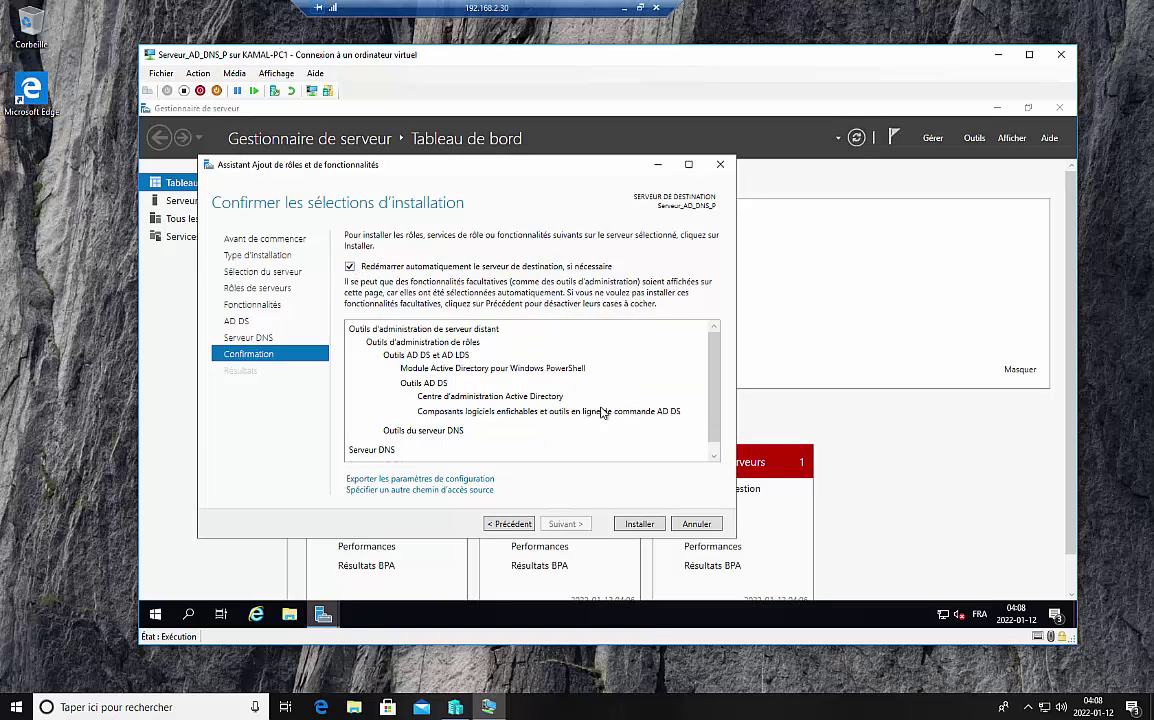
click(639, 525)
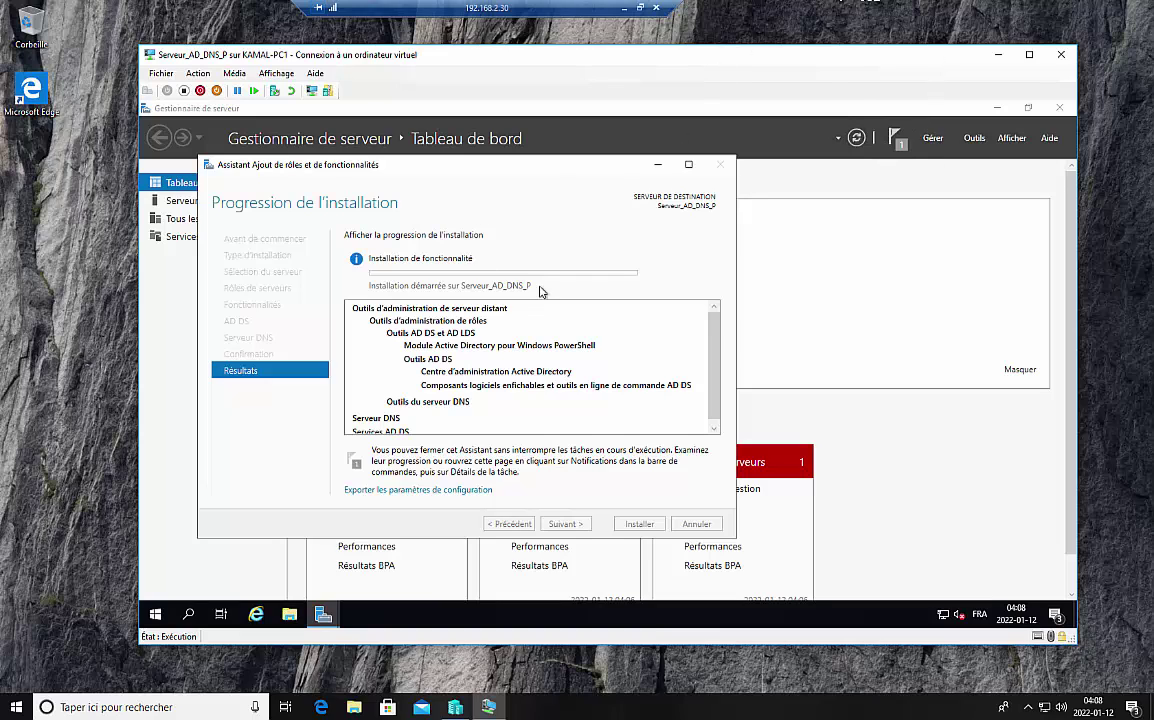
Step: Show the PowerPoint slide, then restore the dashboard now listing the AD DS and DNS tiles
click(622, 10)
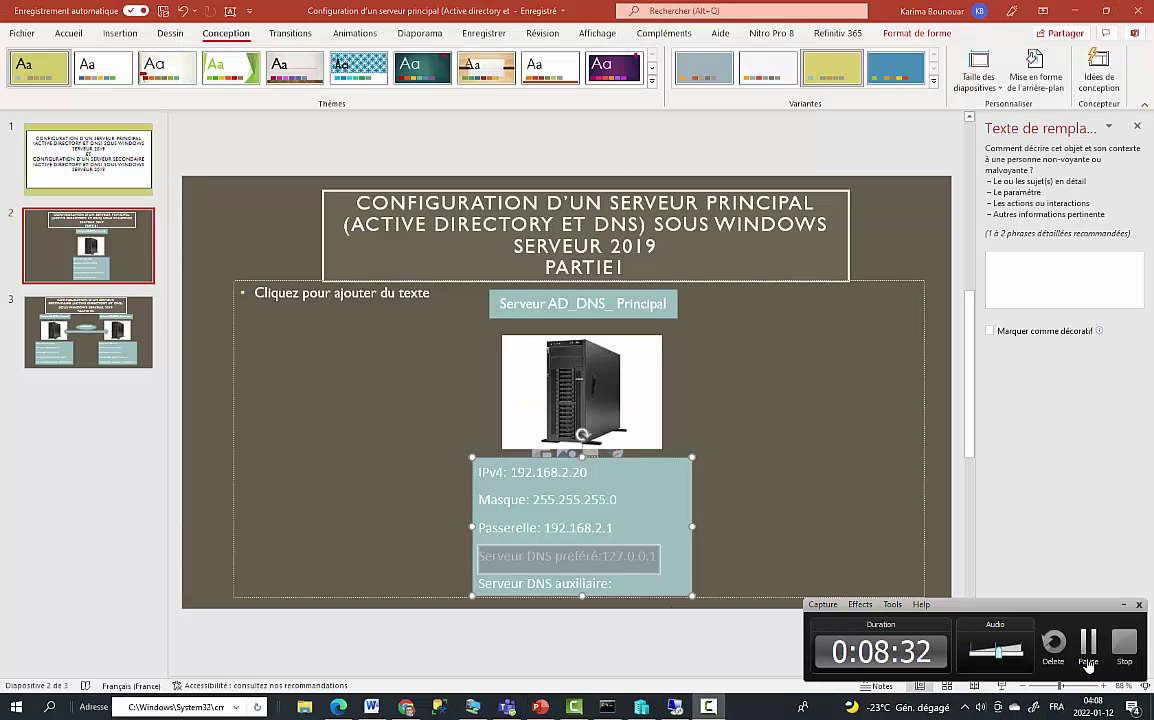
click(1088, 645)
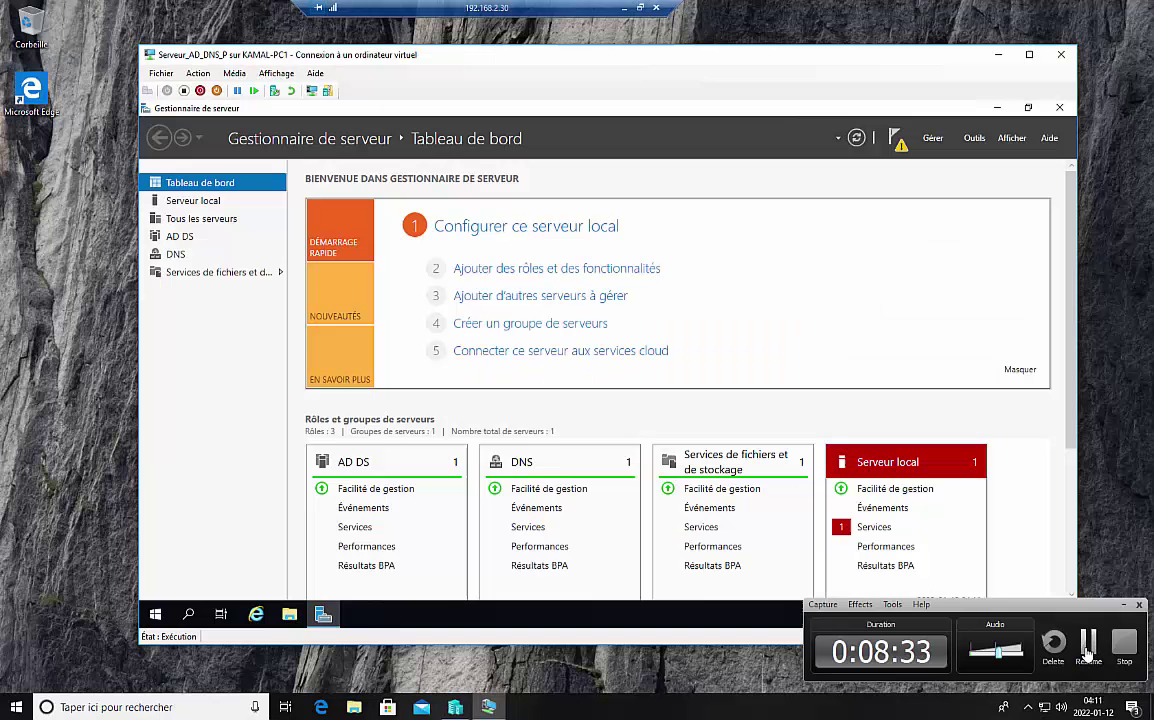
click(1088, 648)
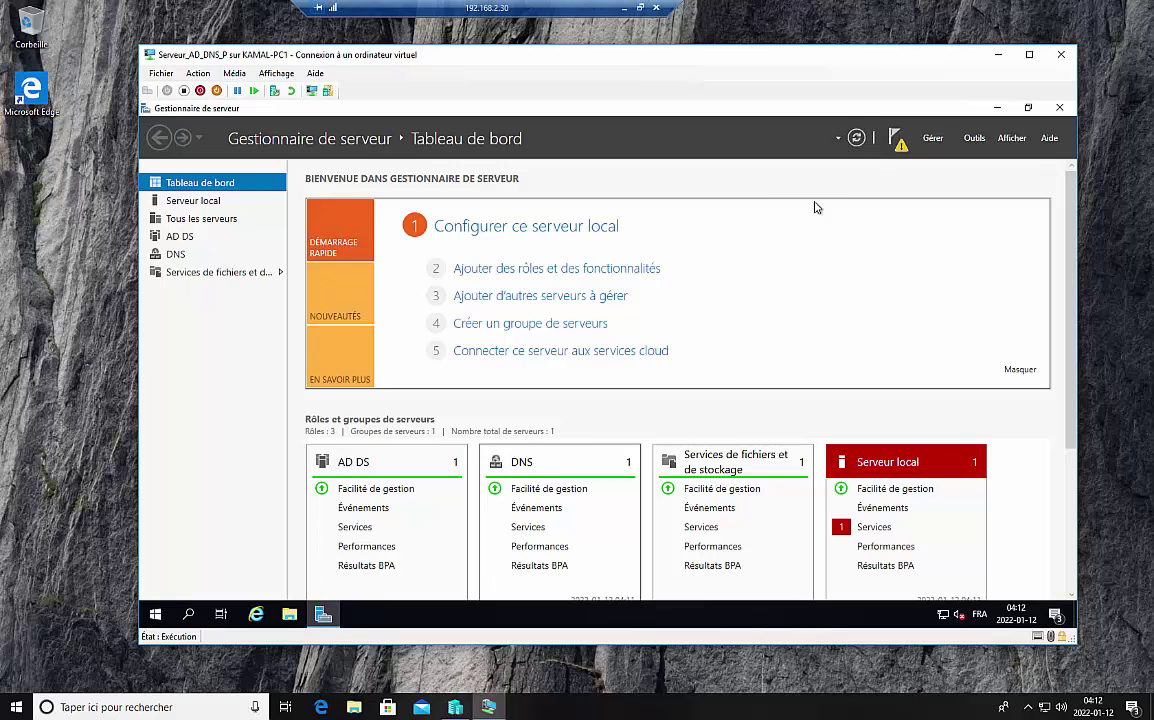
Step: From the Notifications flag, choose 'Promouvoir ce serveur en contrôleur de domaine'
click(899, 147)
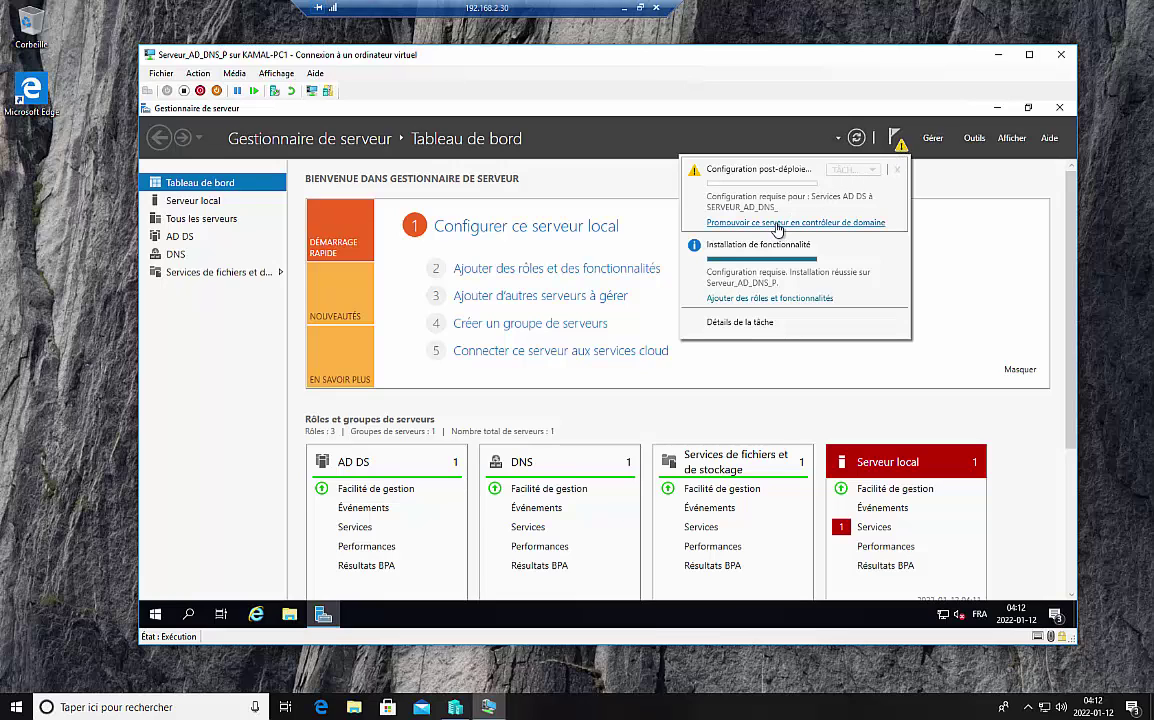
click(777, 225)
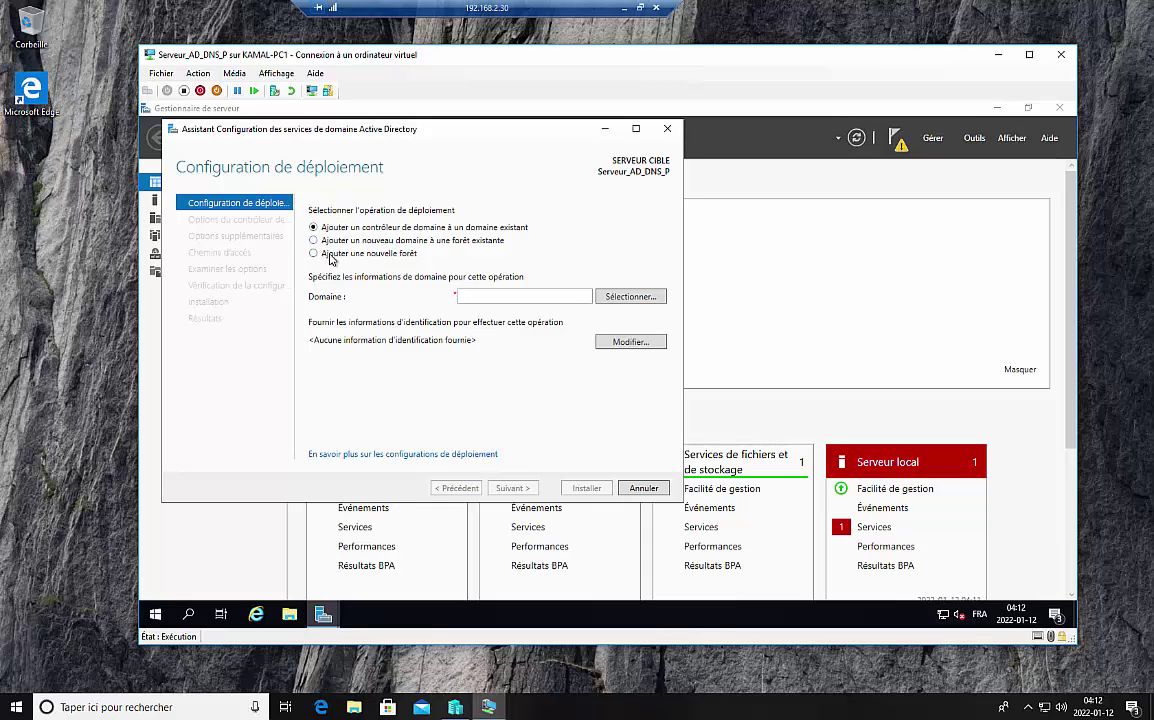
Step: Add a new forest with root domain Info.local and continue to domain controller options
click(324, 254)
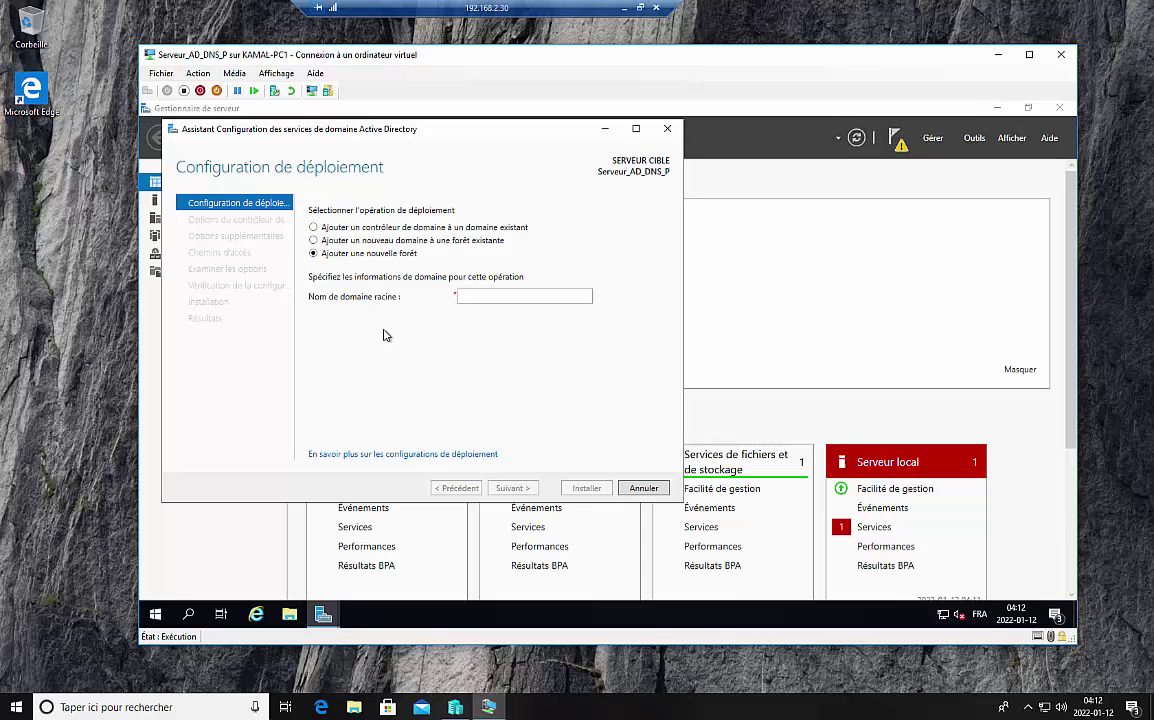
click(478, 298)
text(Info.local)
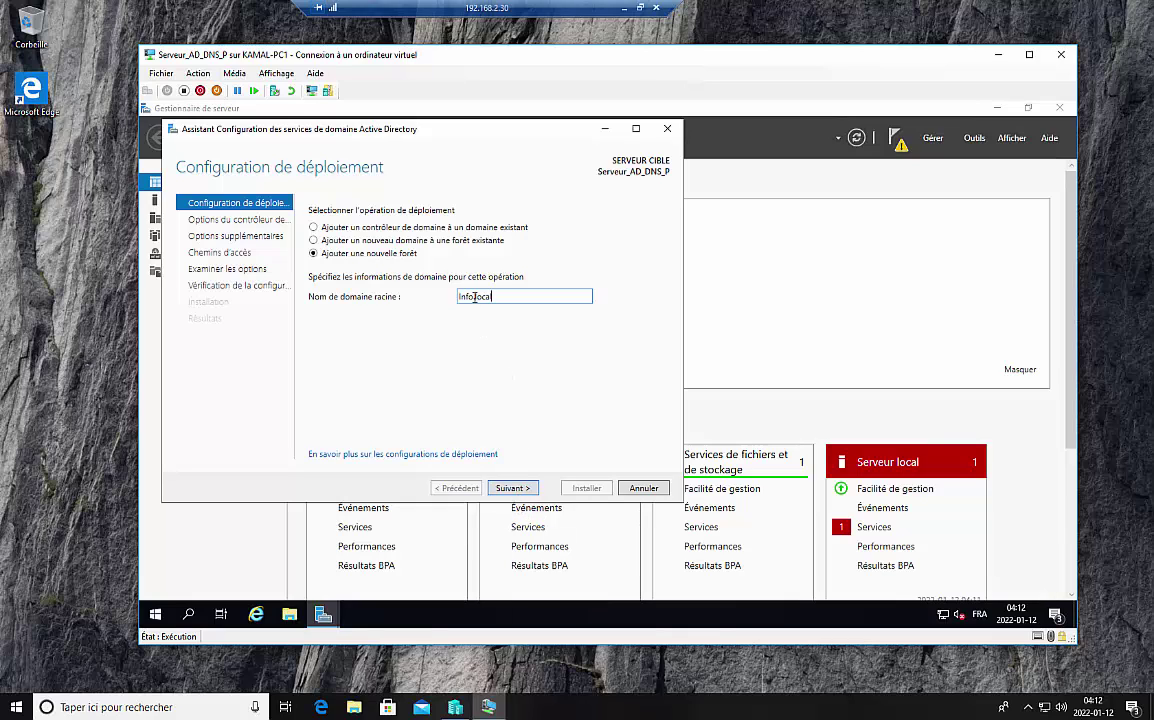
click(516, 489)
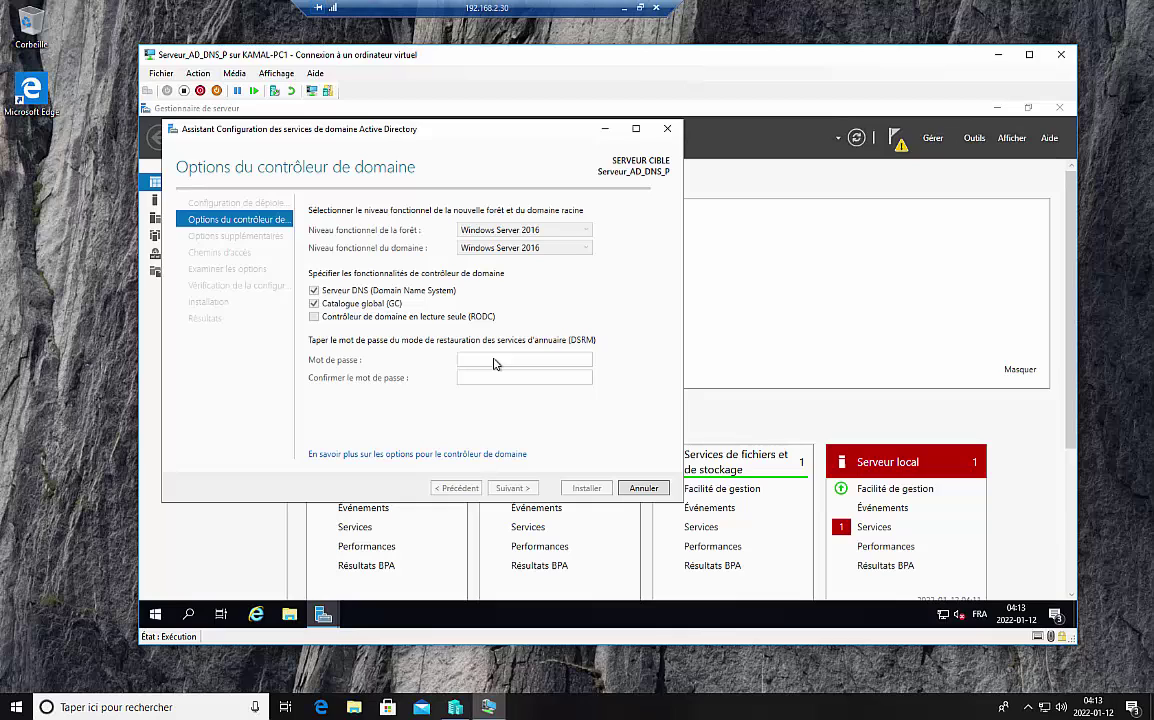
Step: Enter and confirm the DSRM password, skip DNS delegation, and continue to additional options
click(493, 363)
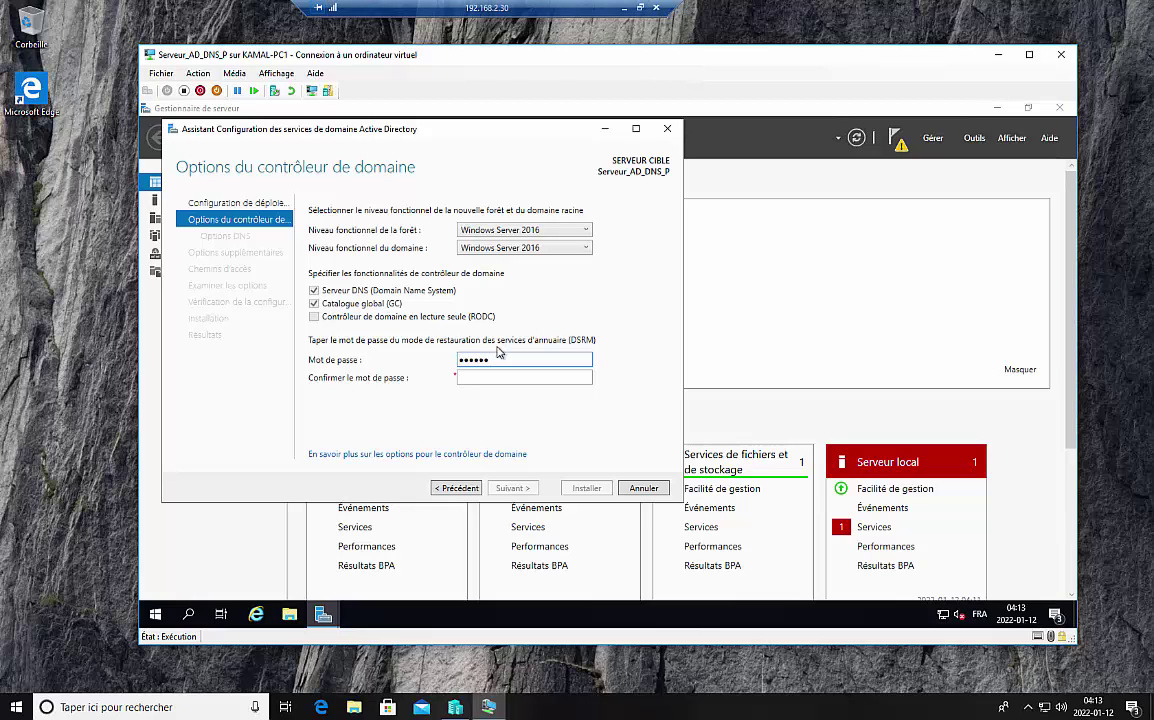
click(493, 378)
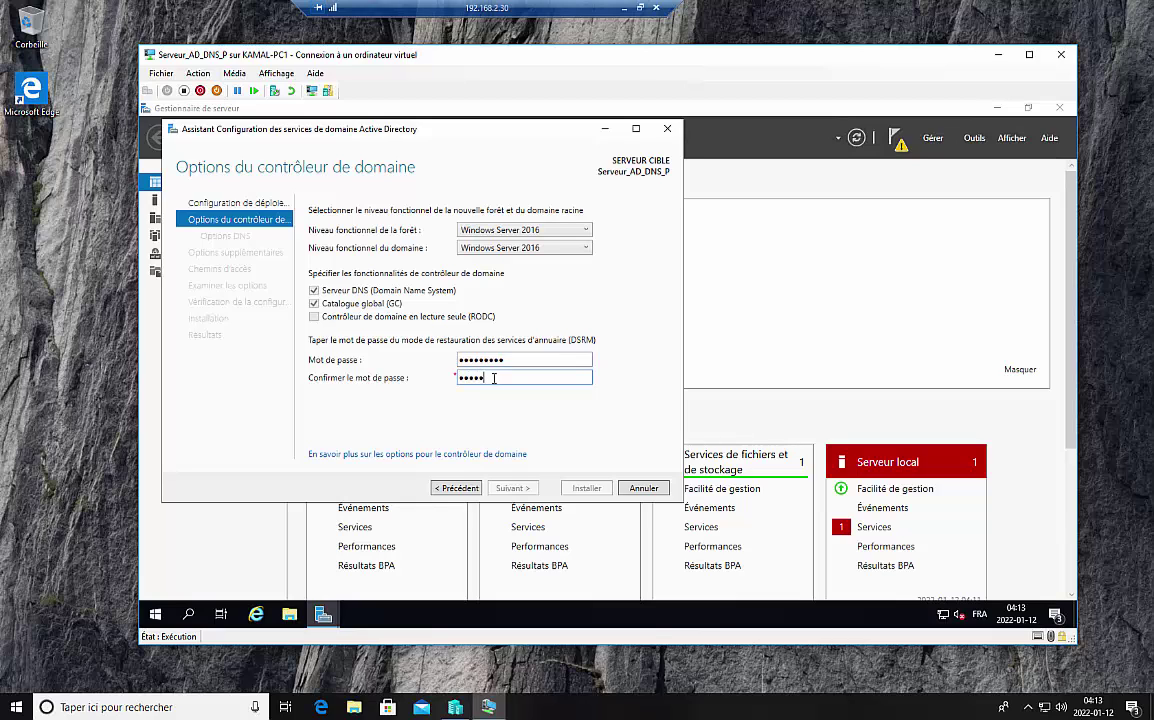
text(●●●●●●●●●)
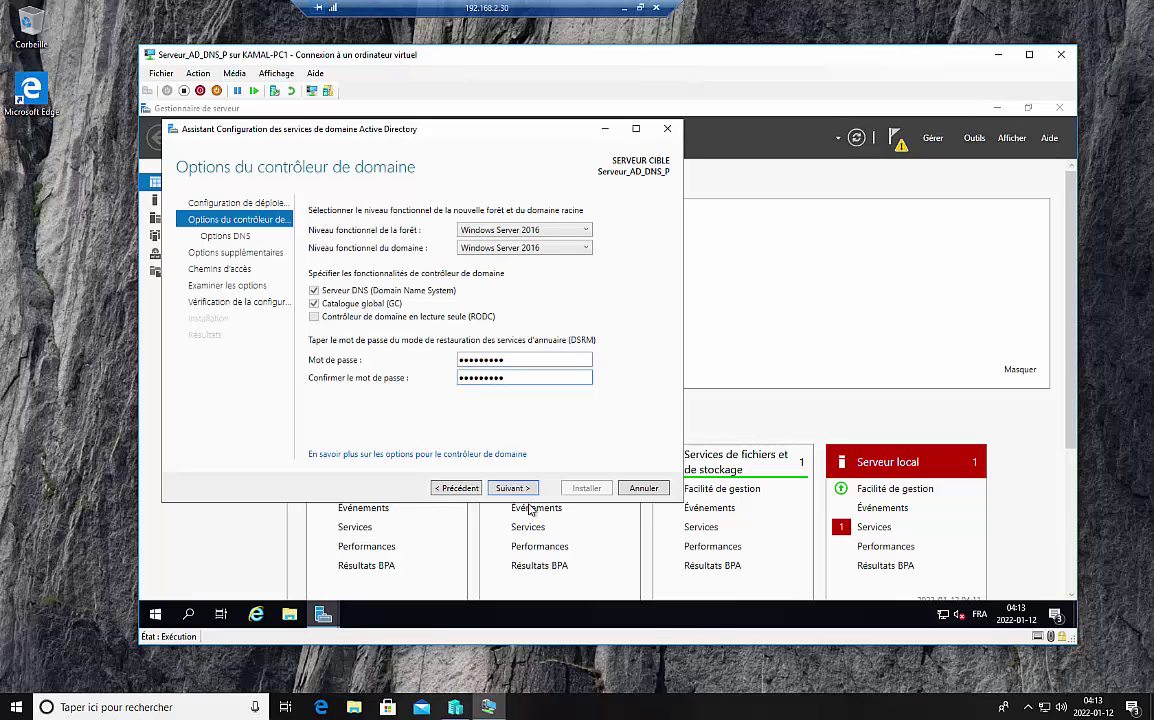
click(523, 490)
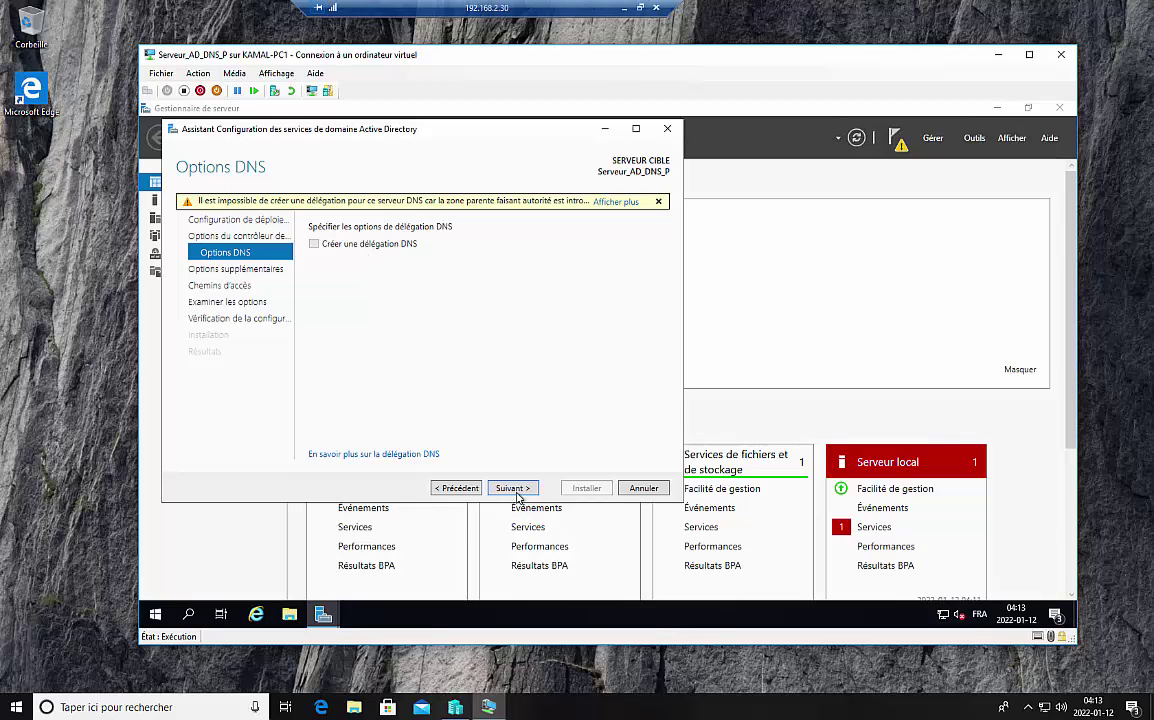
click(512, 488)
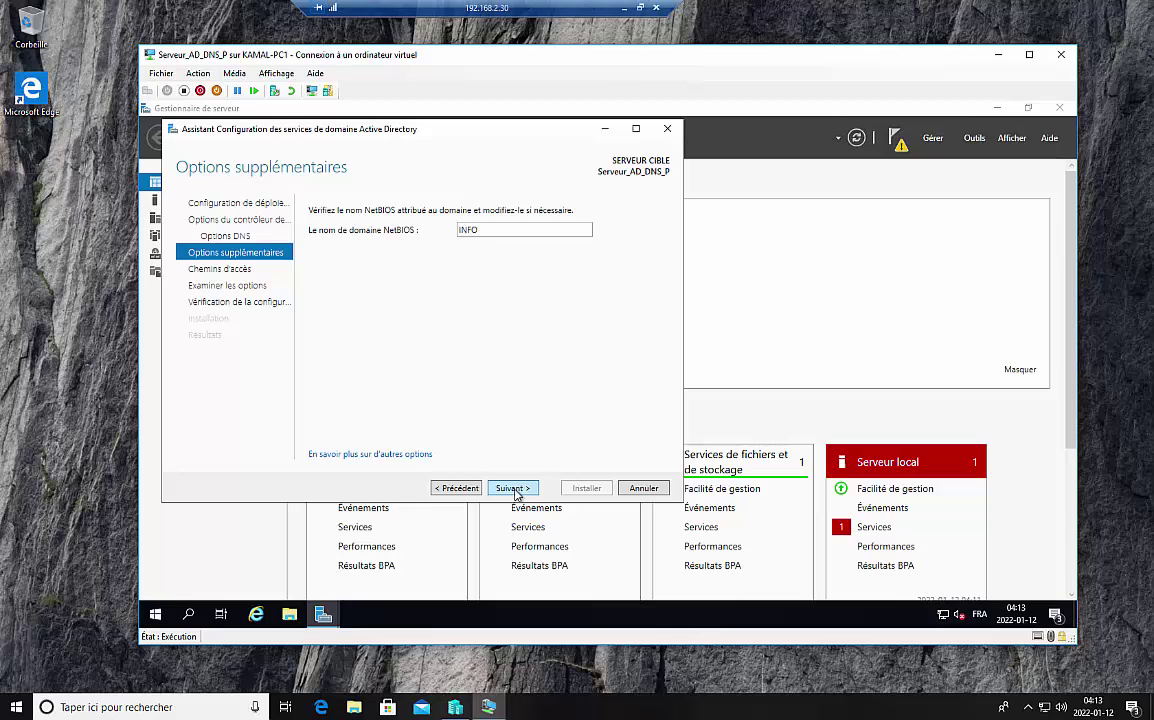
Step: Keep NetBIOS name INFO and the default database paths, then advance through the review to the prerequisites check
double_click(484, 229)
click(513, 489)
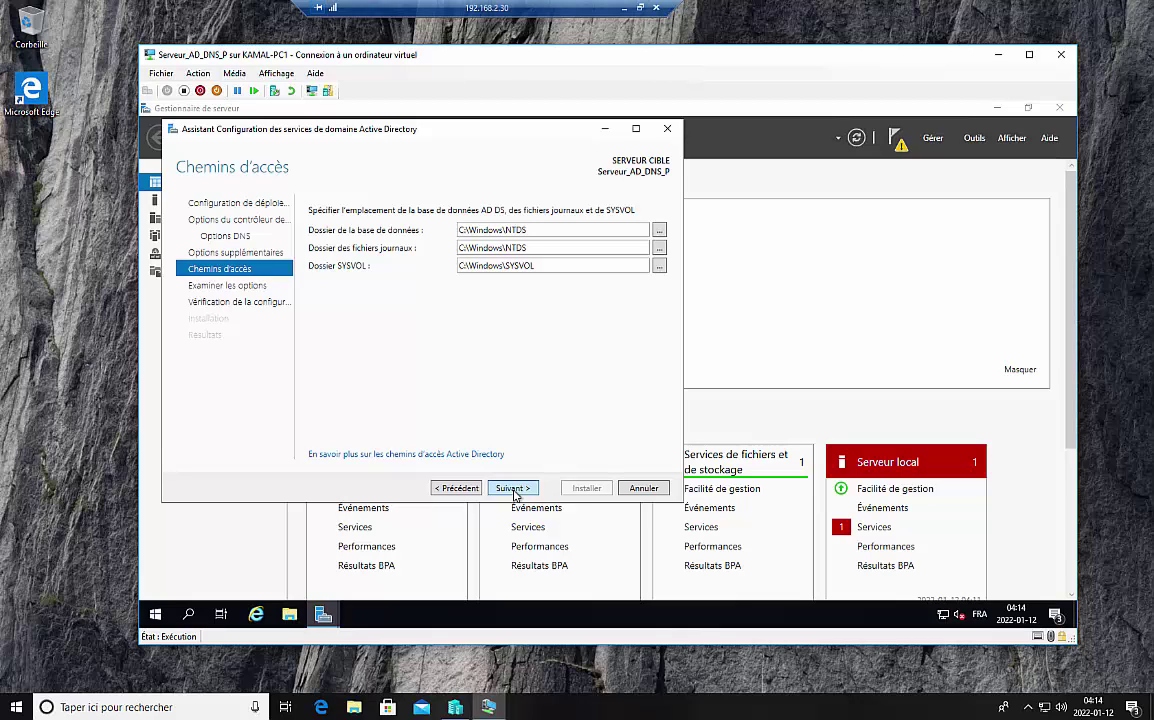
click(512, 488)
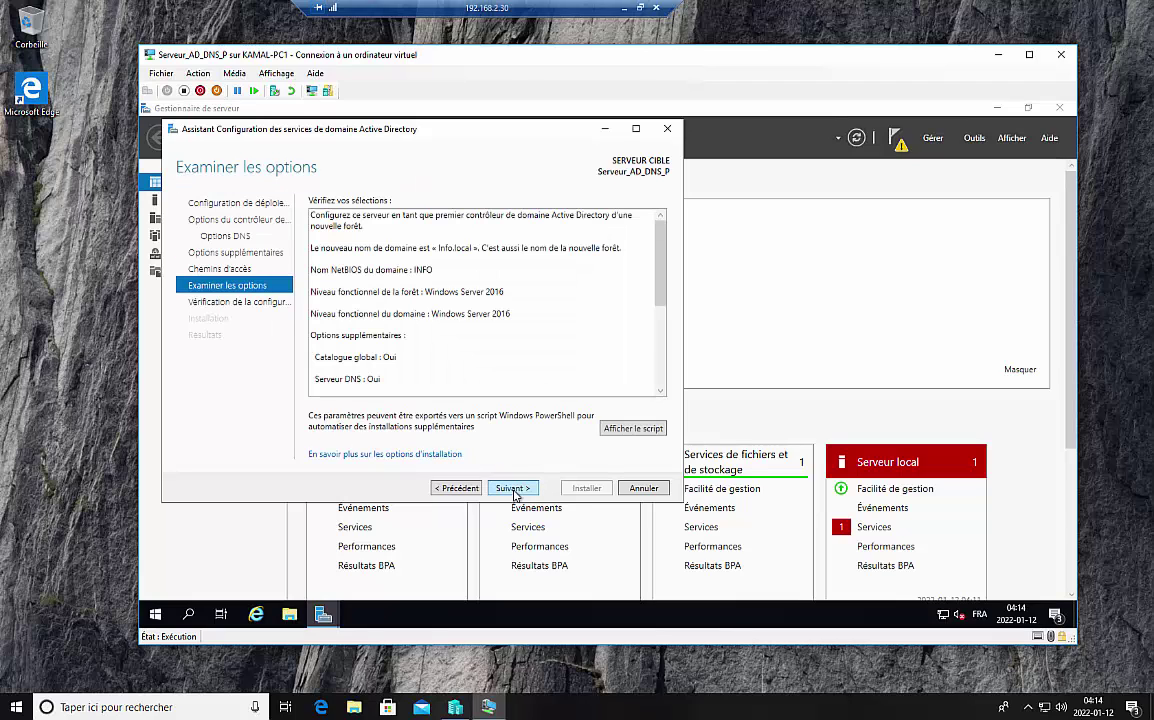
click(512, 488)
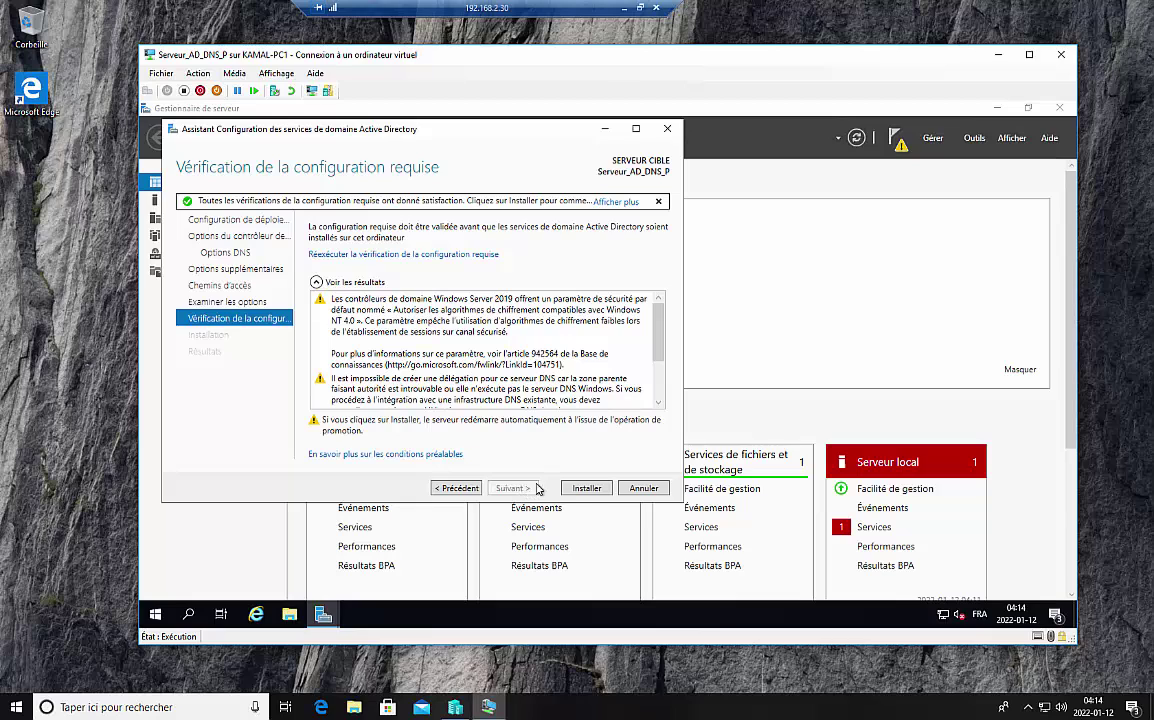
Step: Launch the installation that promotes the server to the first domain controller of Info.local
click(587, 489)
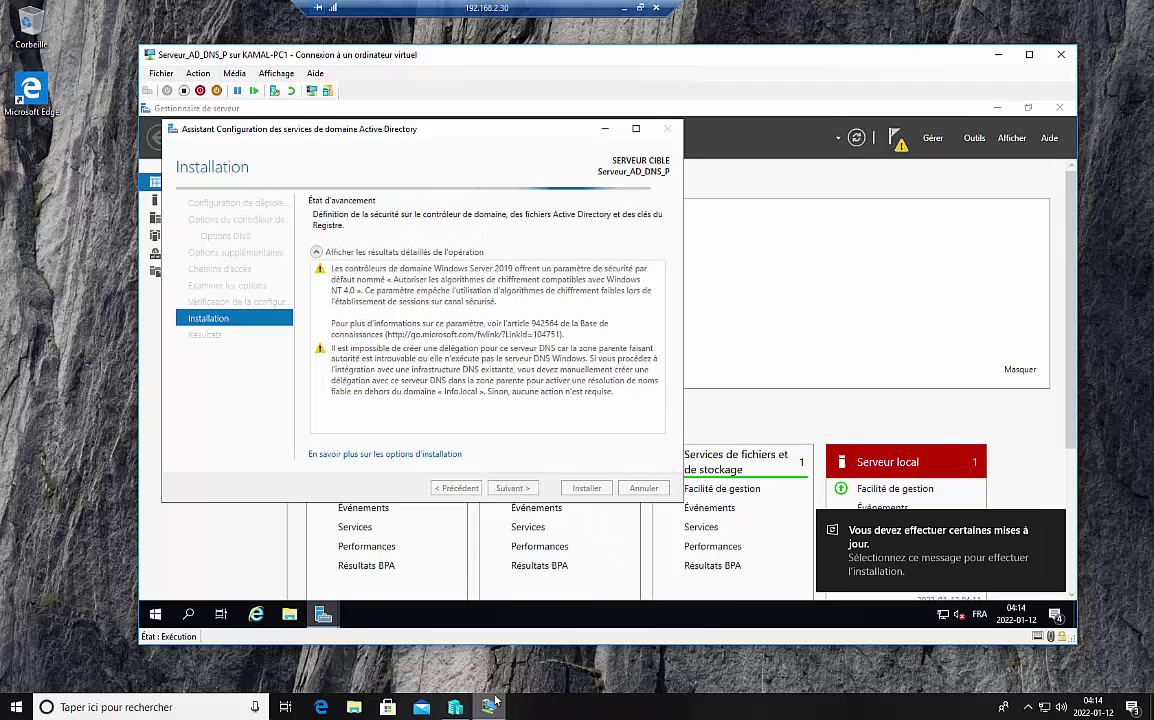
Step: Show the primary server's IP settings slide in PowerPoint, then return to the restarted server's desktop
click(623, 10)
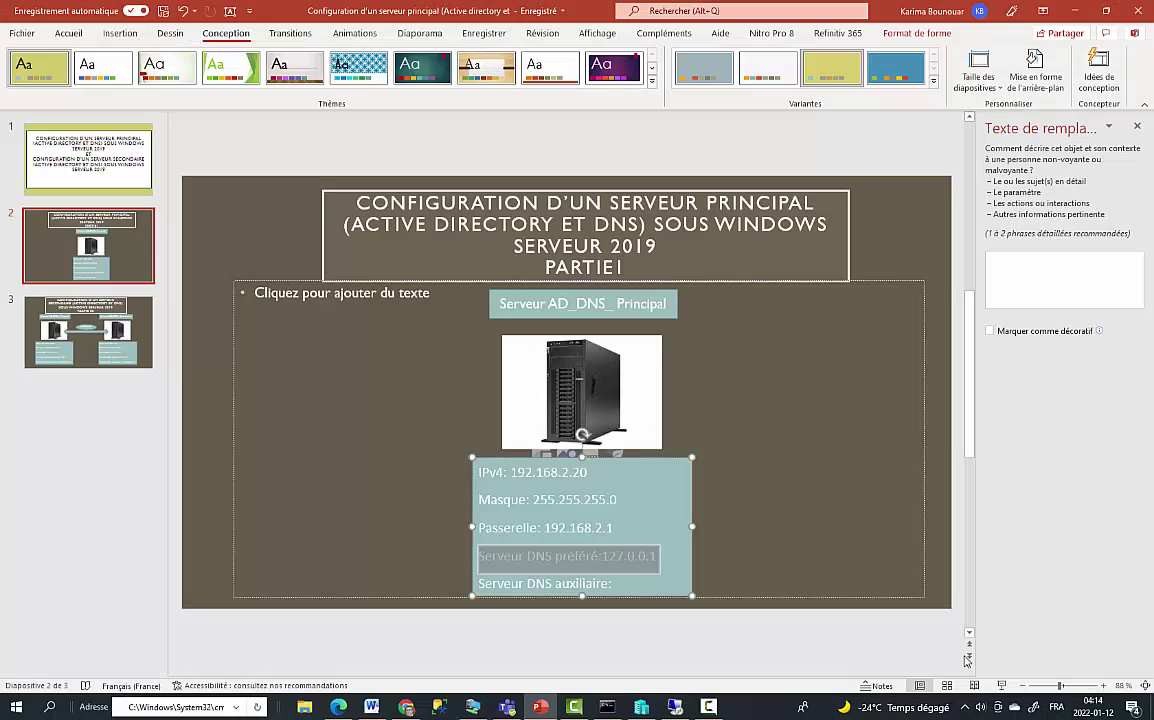
click(706, 708)
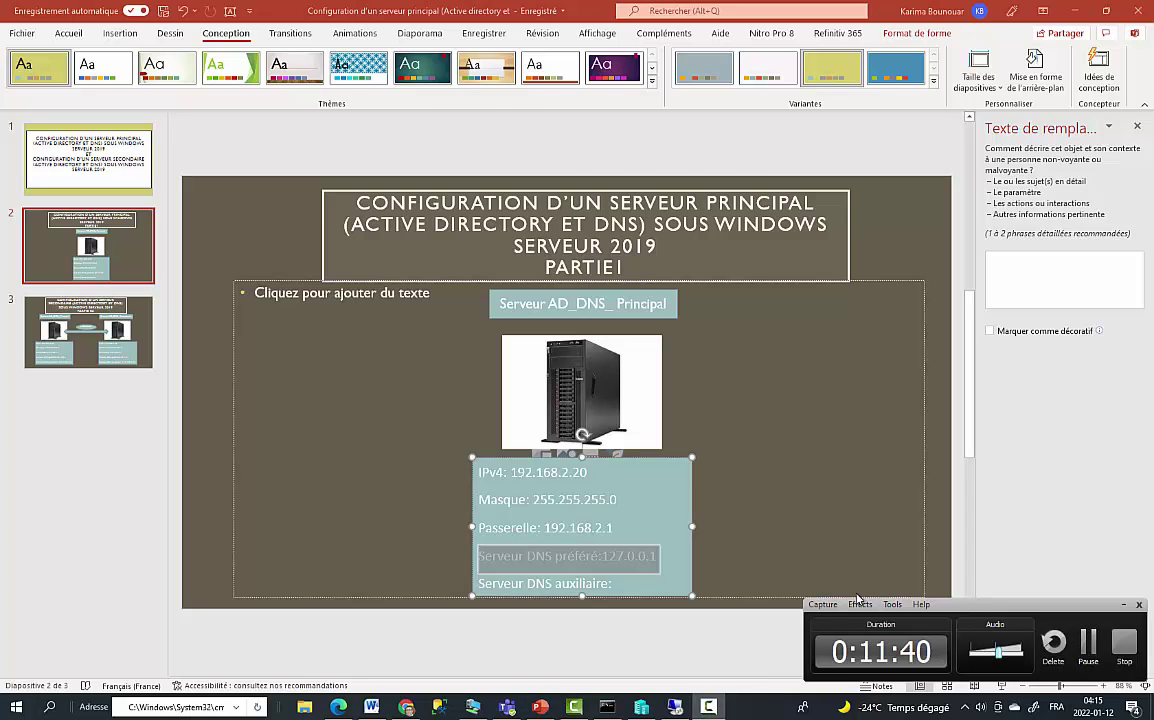
click(1087, 641)
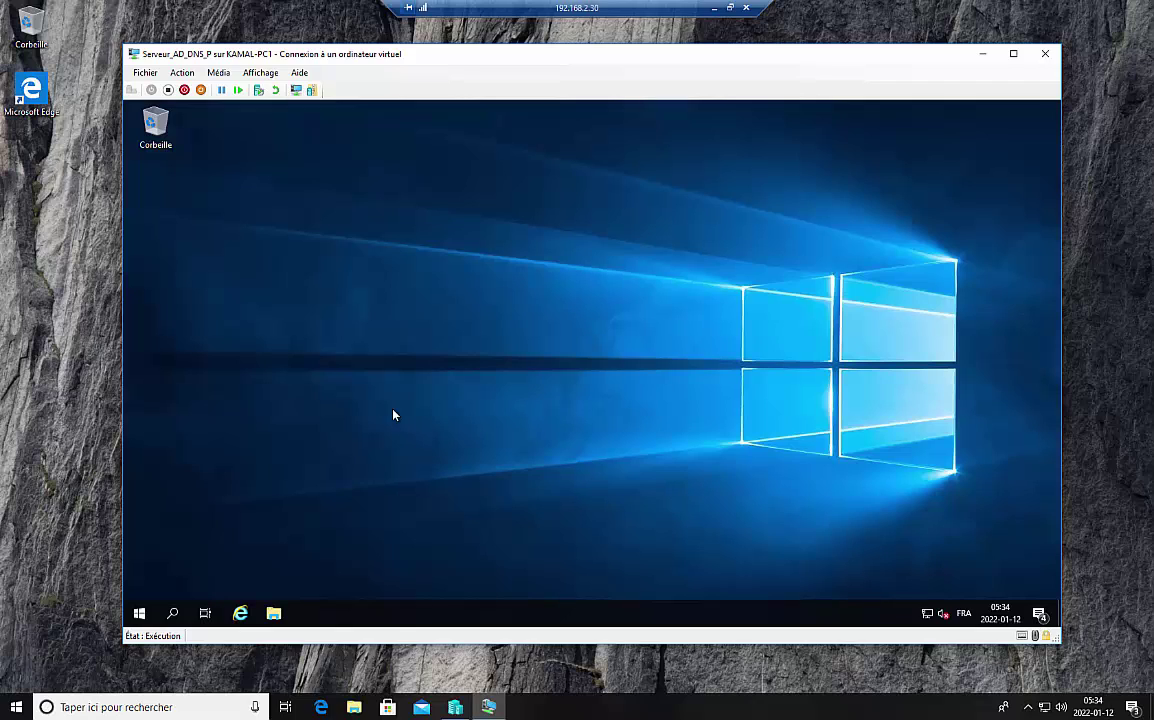
Step: Drag DNS and Utilisateurs et ordinateurs Active Directory from Administrative Tools onto the server desktop
click(139, 614)
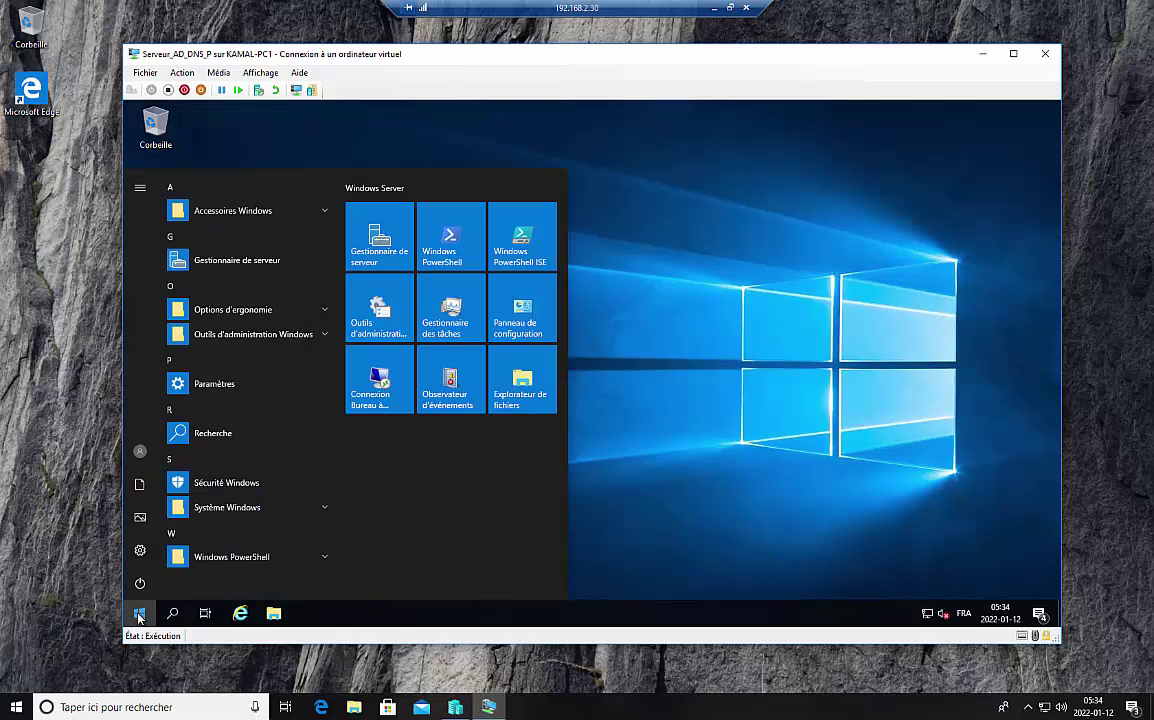
click(372, 306)
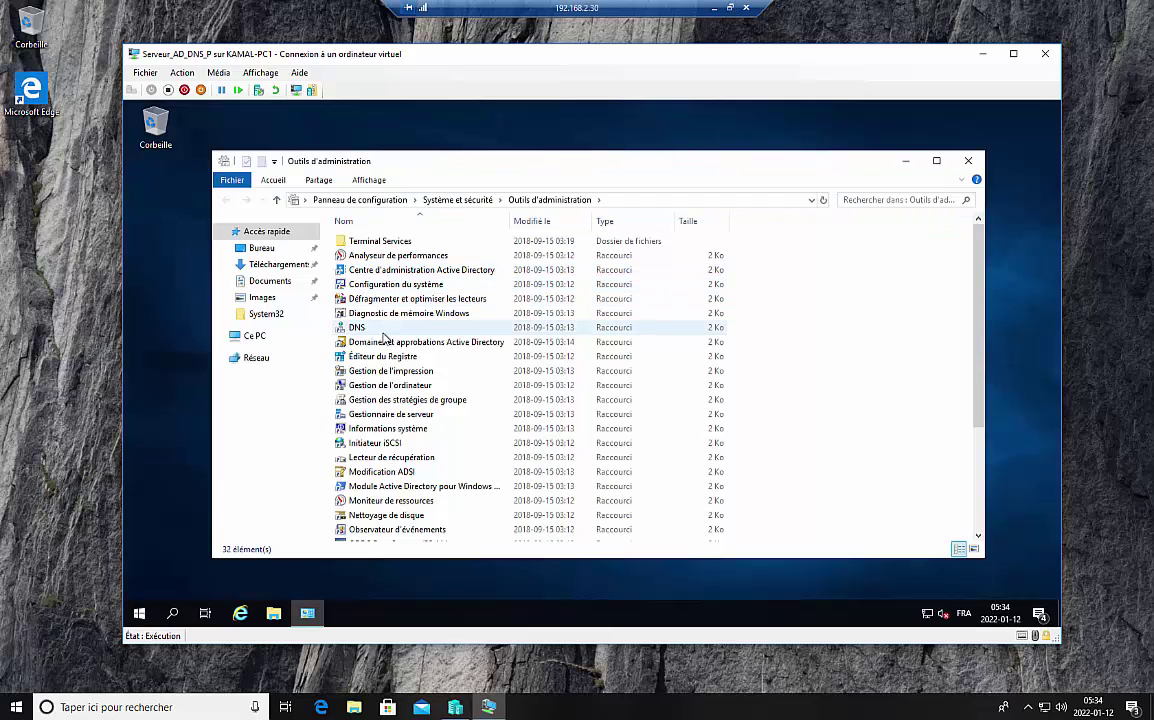
click(355, 328)
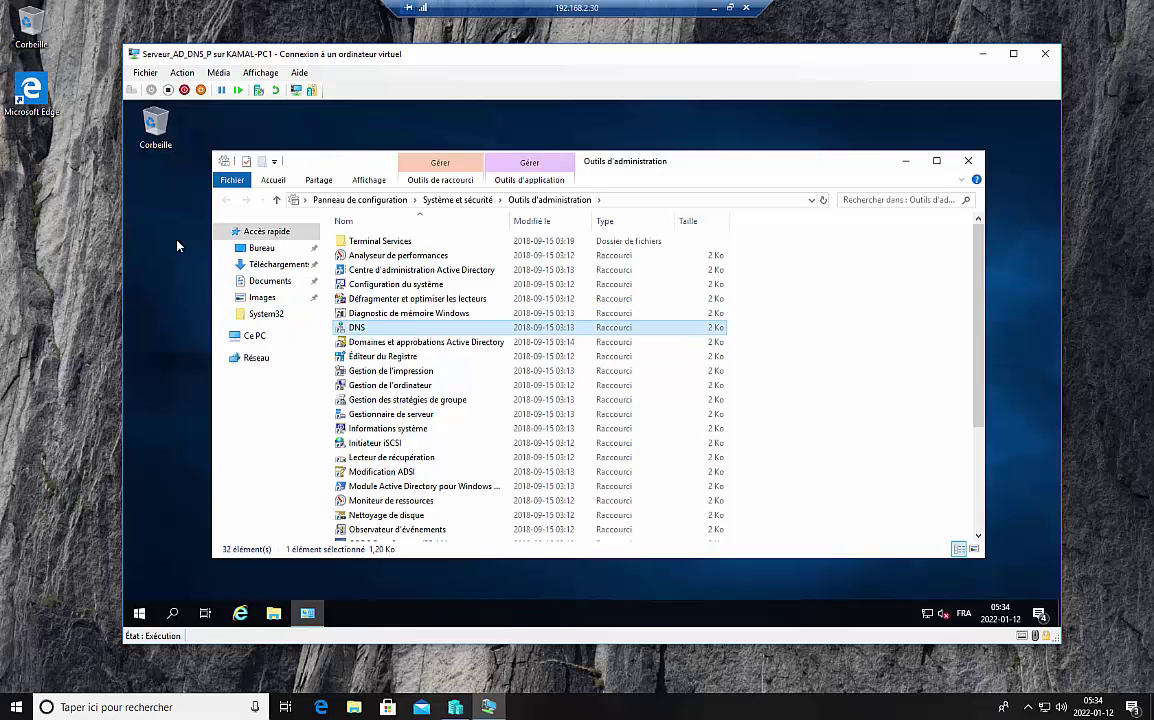
drag(177, 245, 158, 198)
scroll(425, 457, down, 3)
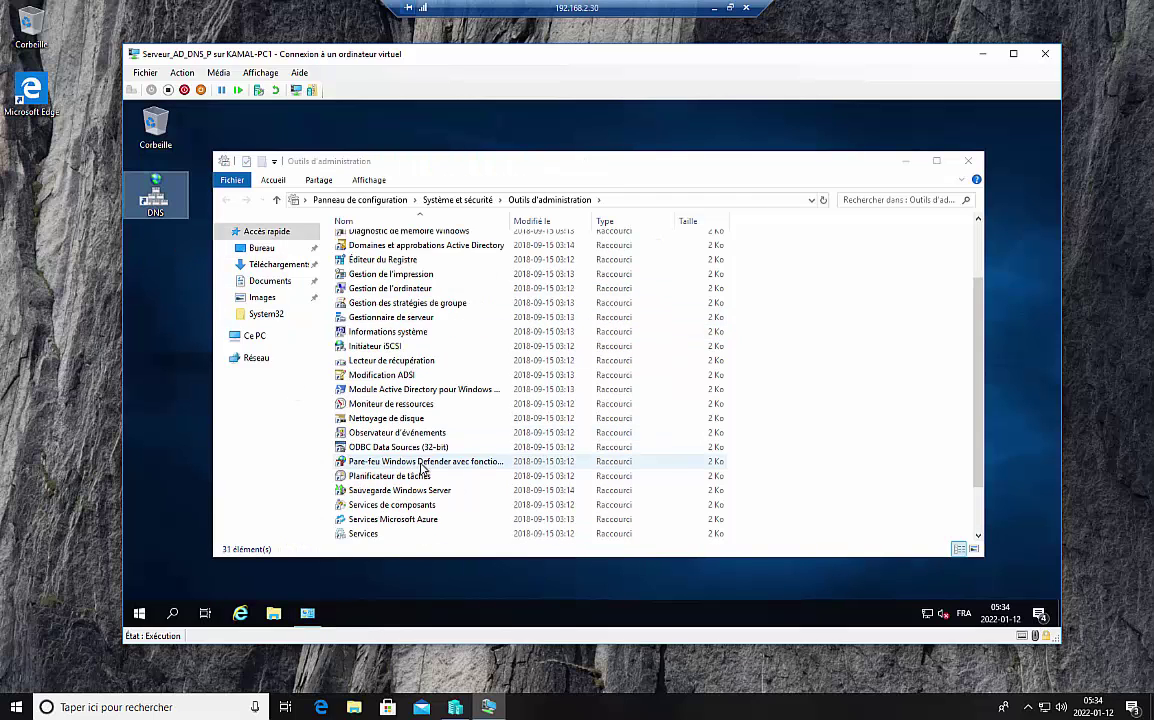
drag(425, 533, 166, 315)
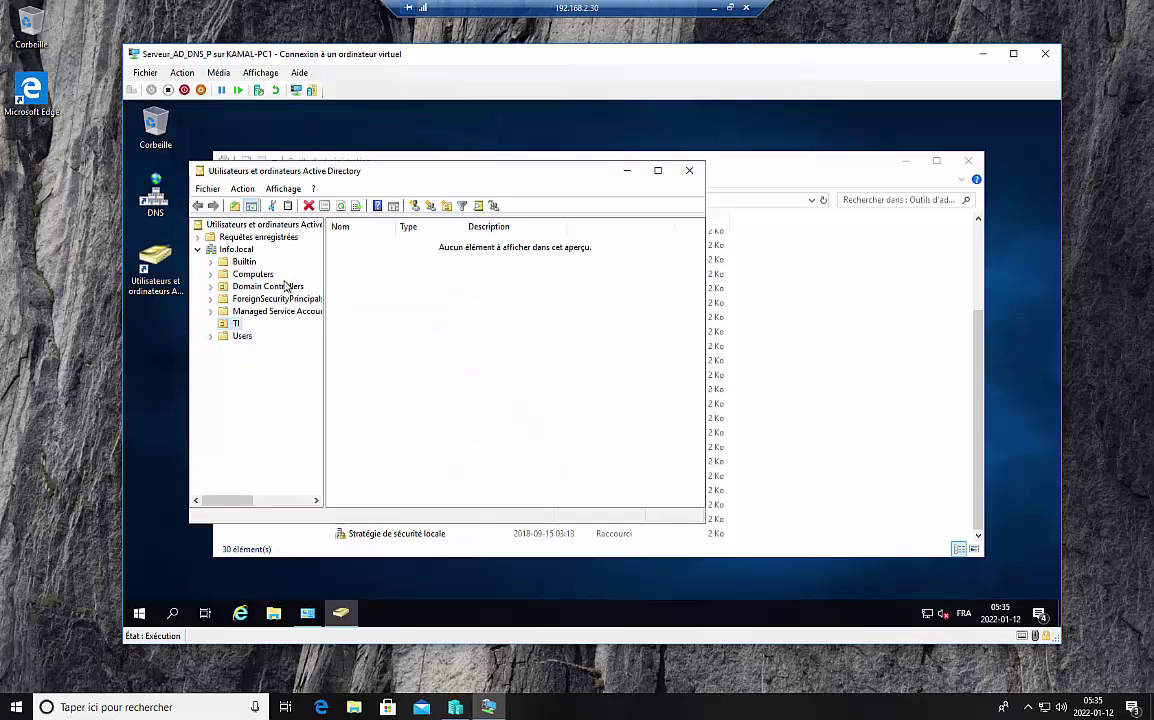
Step: Try to create organizational unit TI in Info.local and dismiss the name-already-used error
right_click(236, 250)
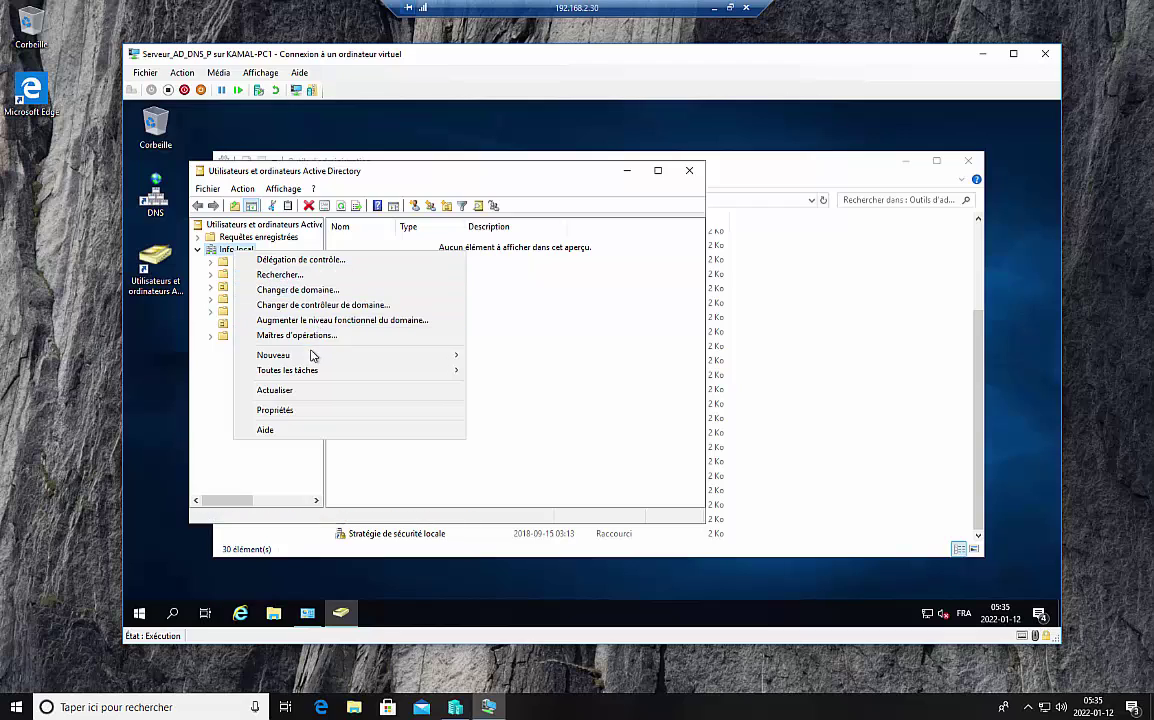
mouse_move(300, 356)
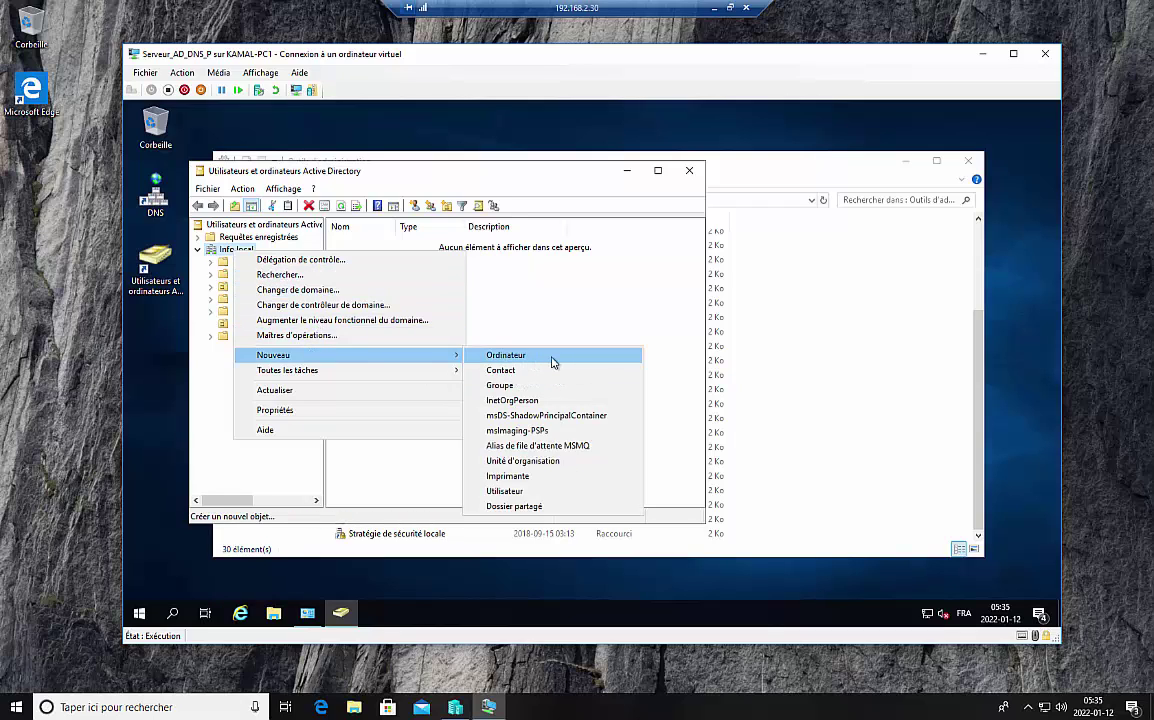
click(530, 461)
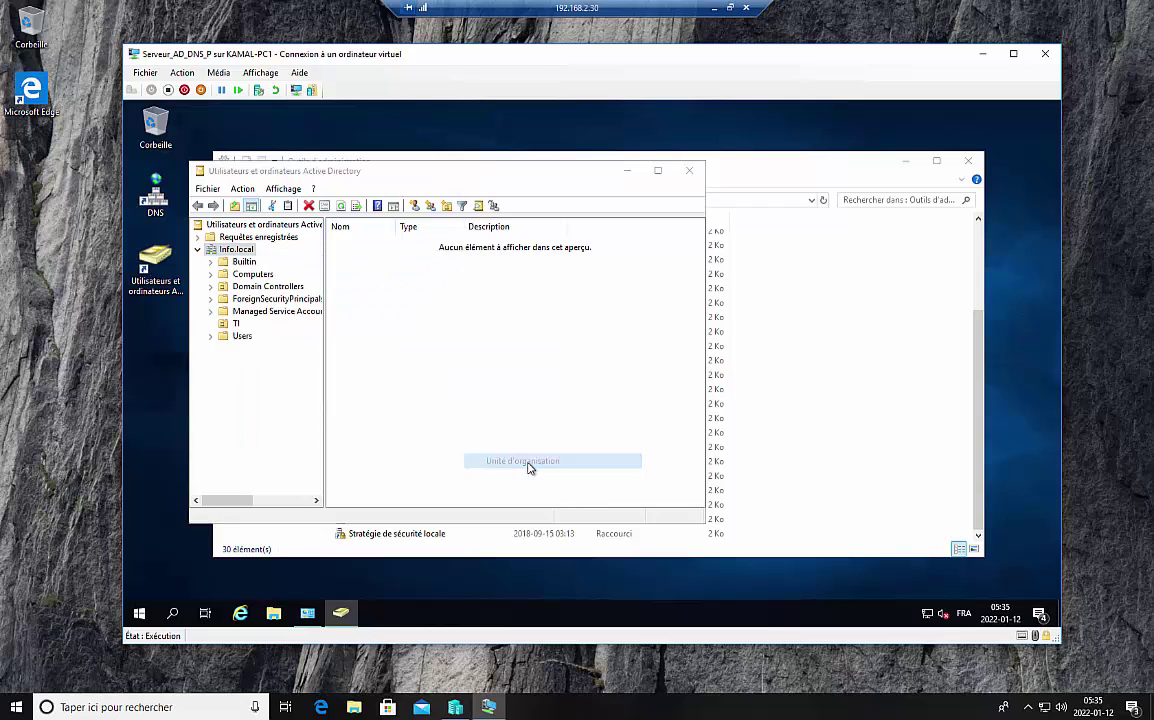
text(TII)
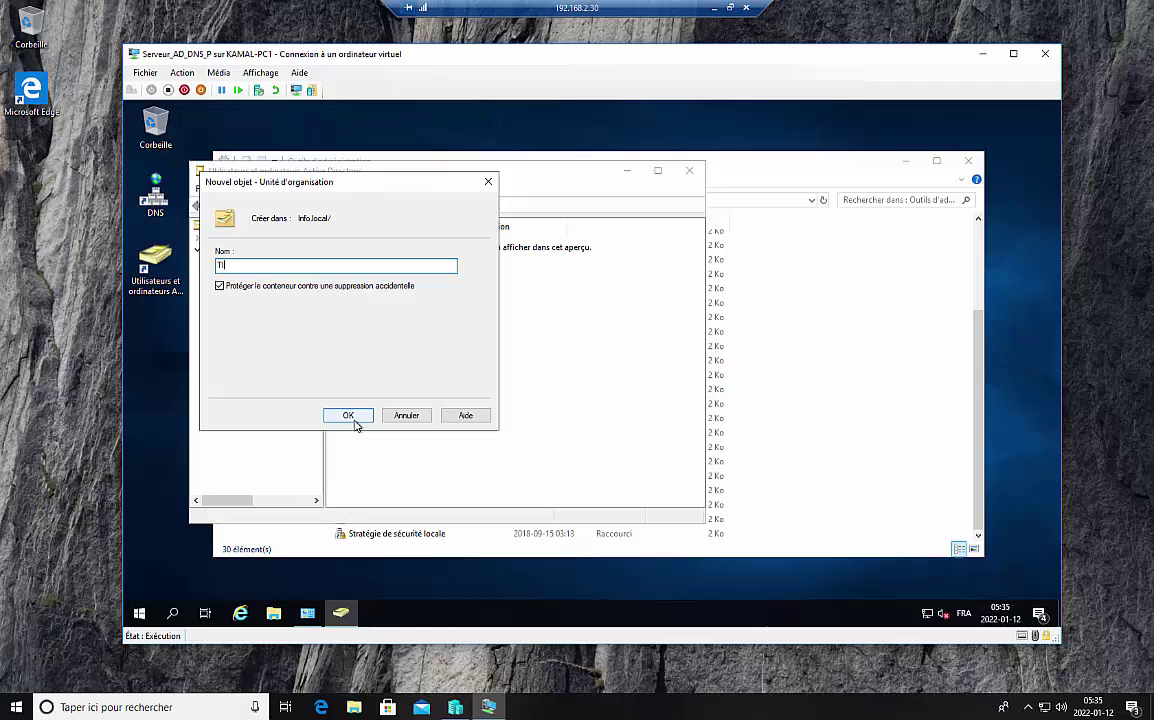
click(350, 417)
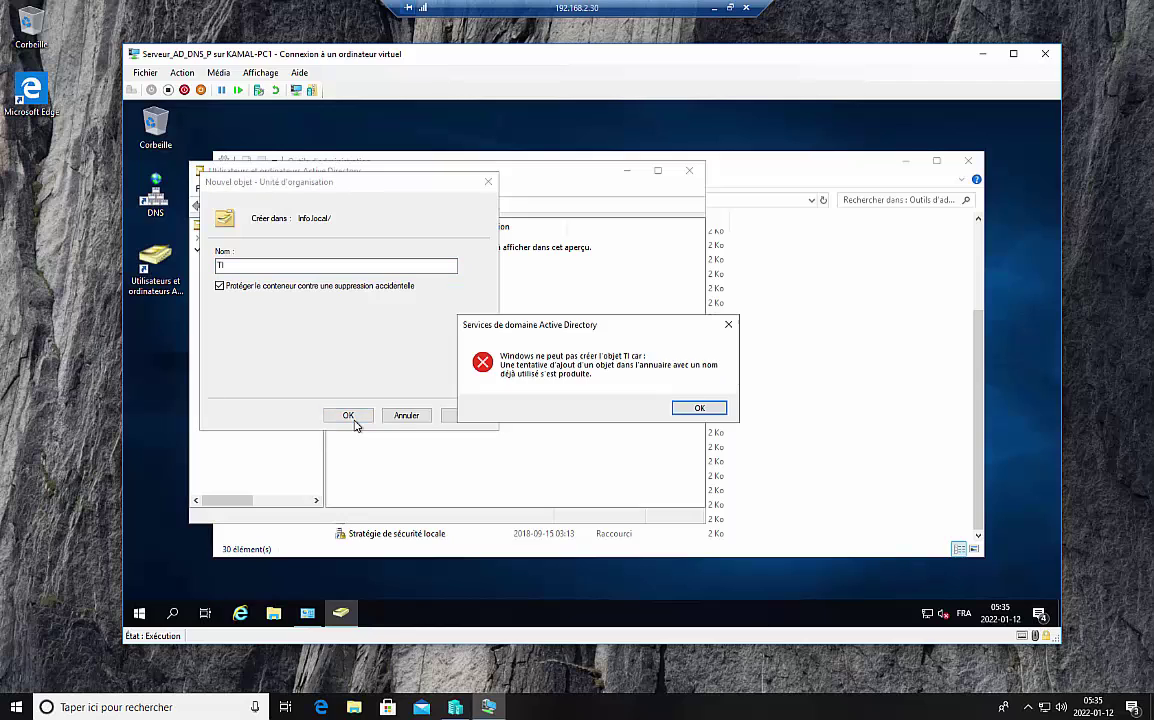
click(700, 408)
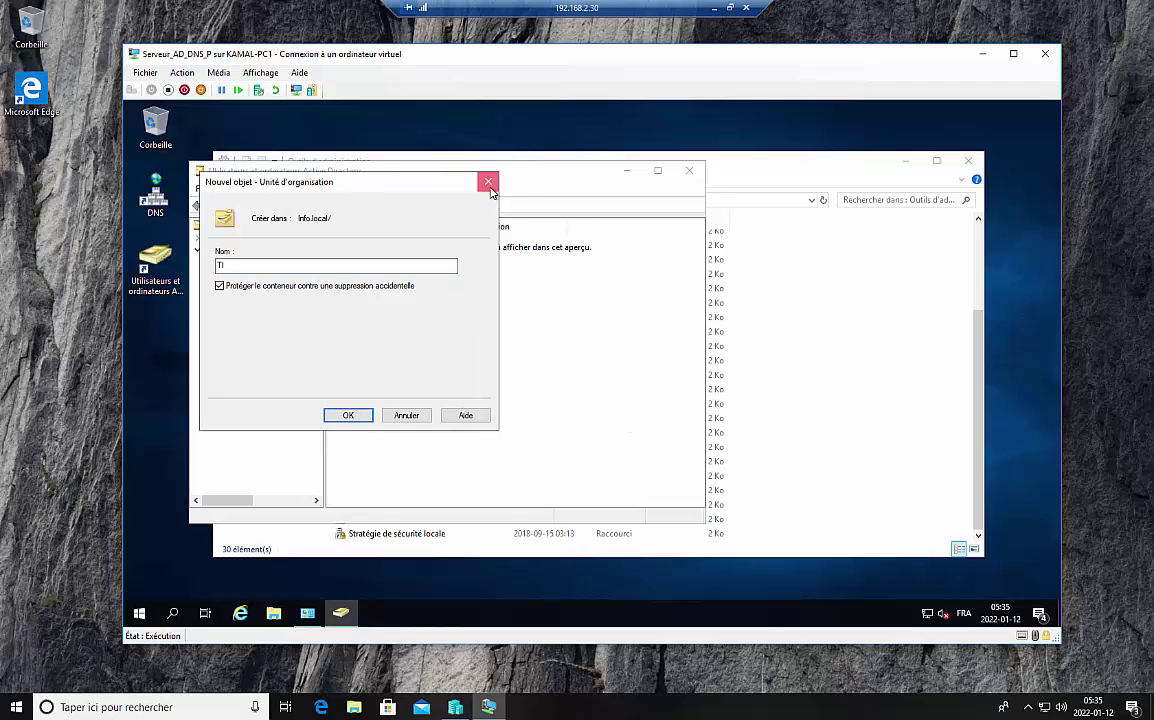
click(488, 181)
click(238, 336)
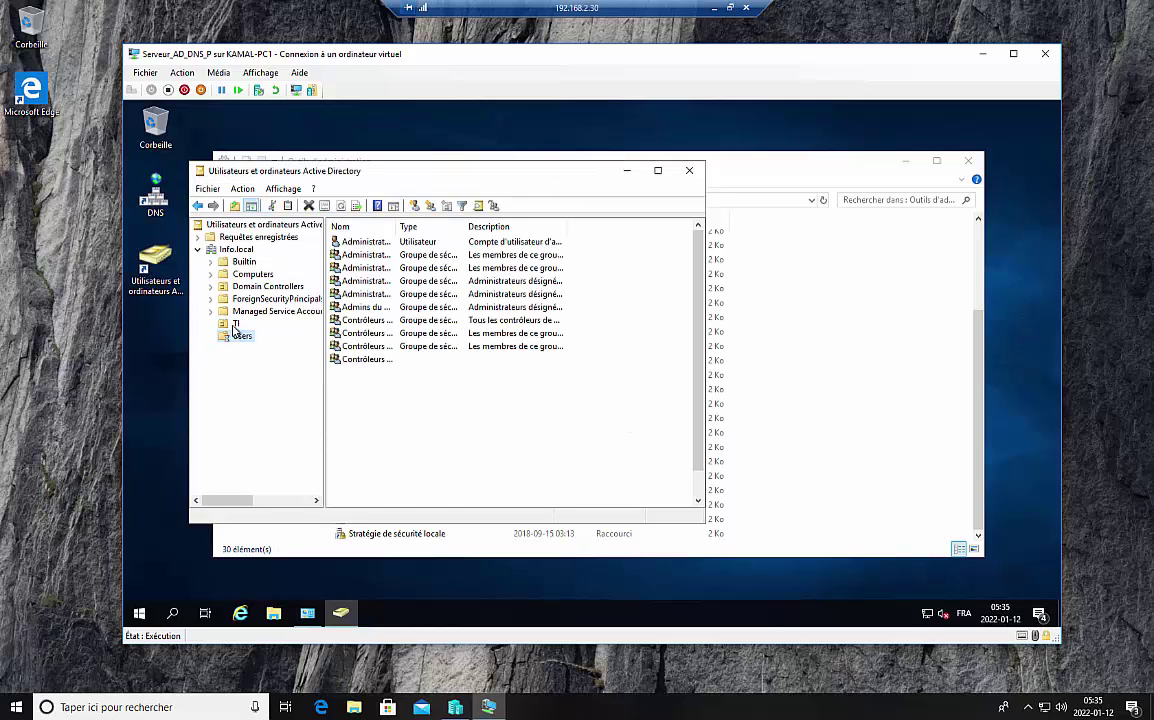
click(236, 324)
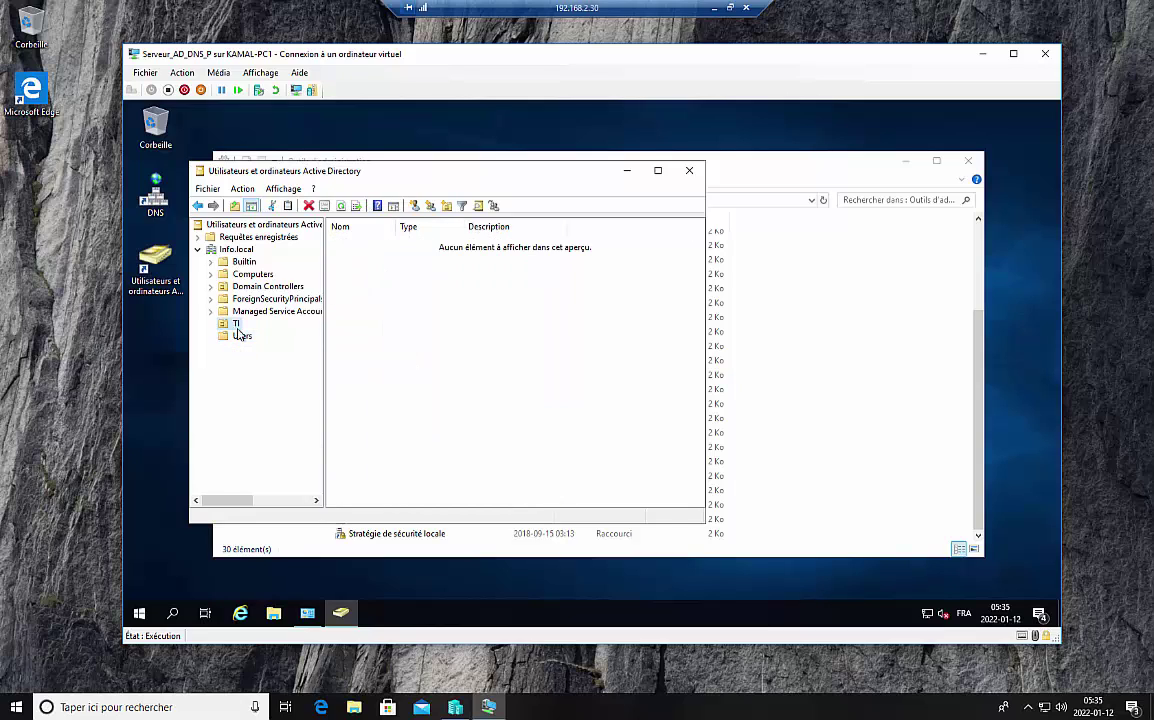
Step: Try to create unit RH, dismiss the duplicate-name error, and view the Users container
right_click(240, 249)
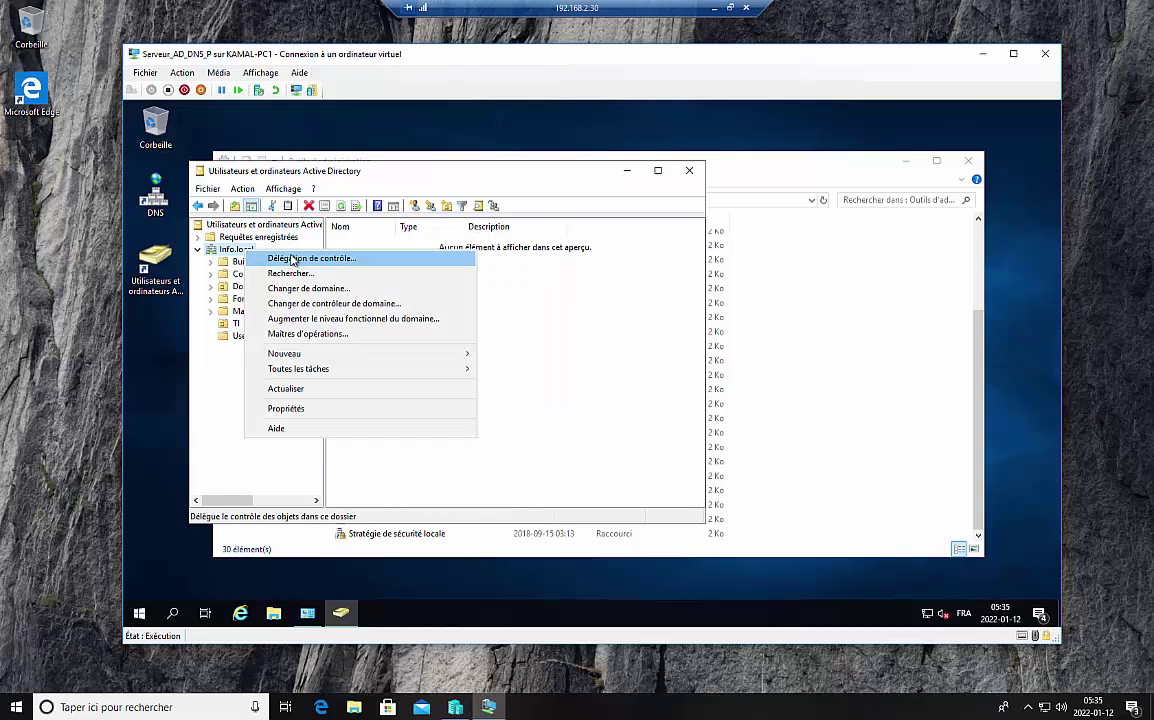
mouse_move(409, 353)
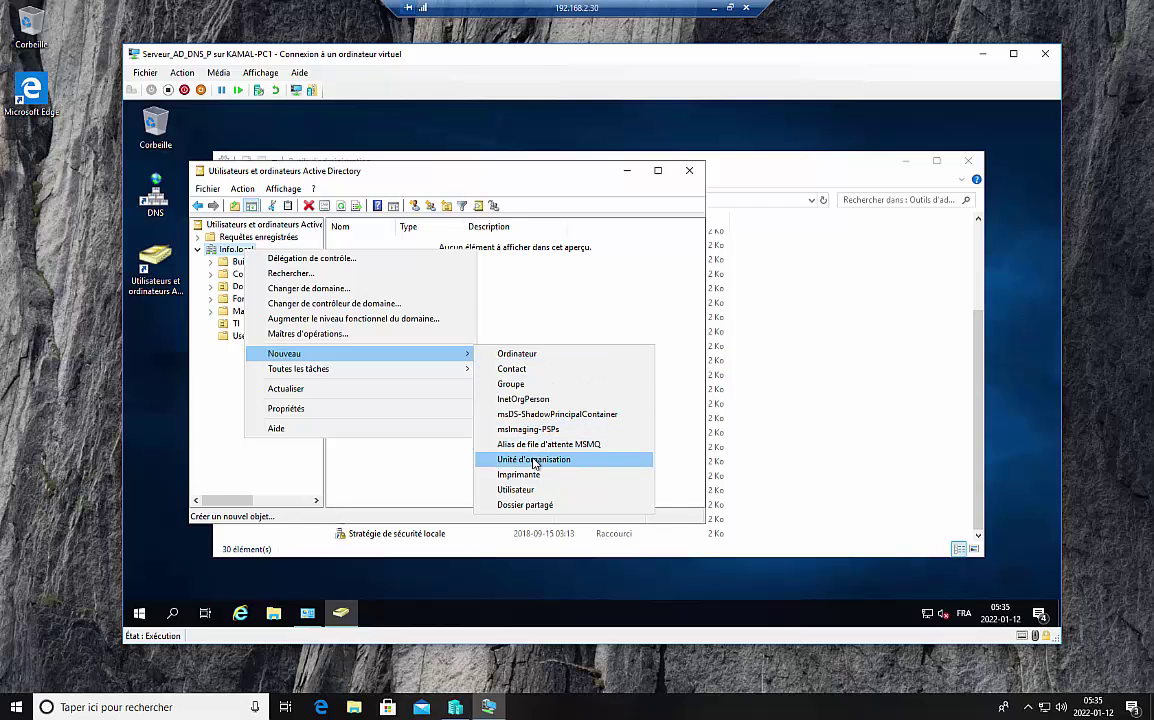
click(531, 459)
text(RH)
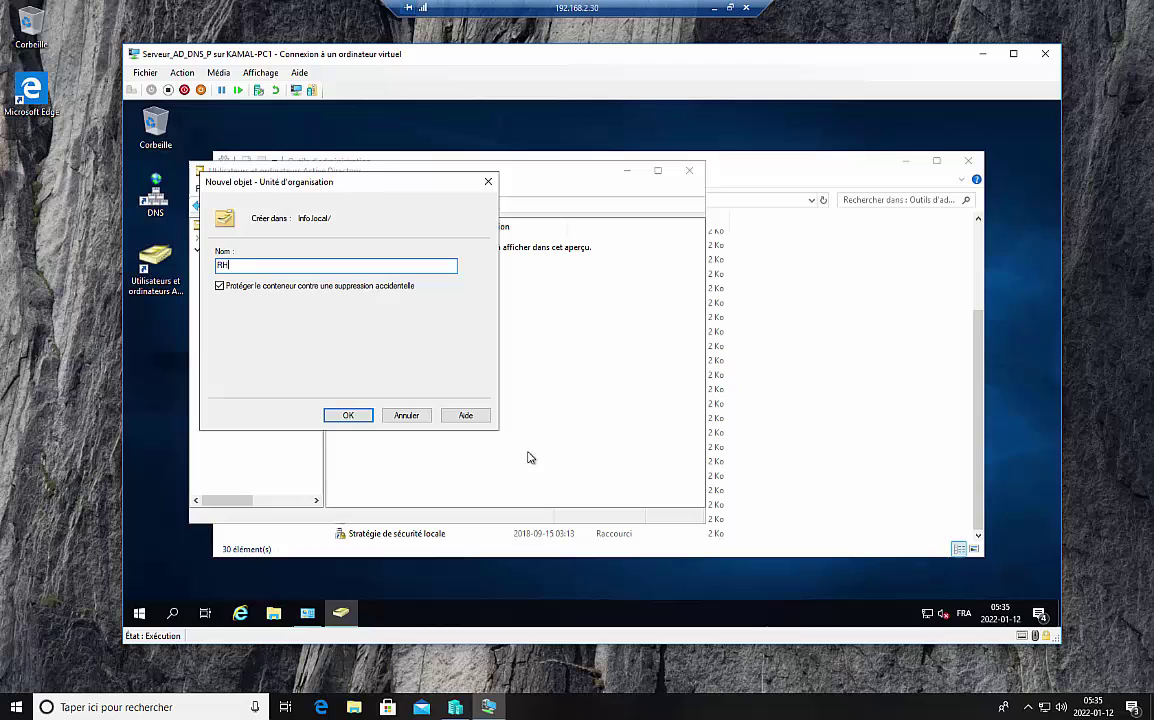
click(350, 418)
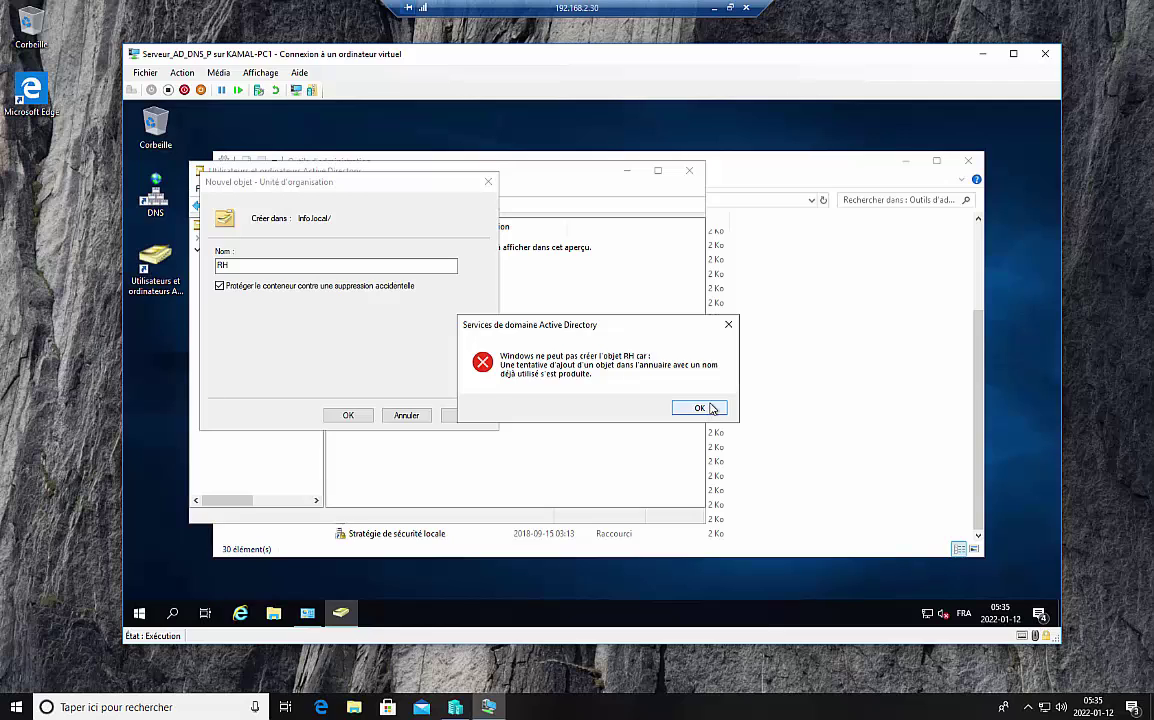
click(700, 408)
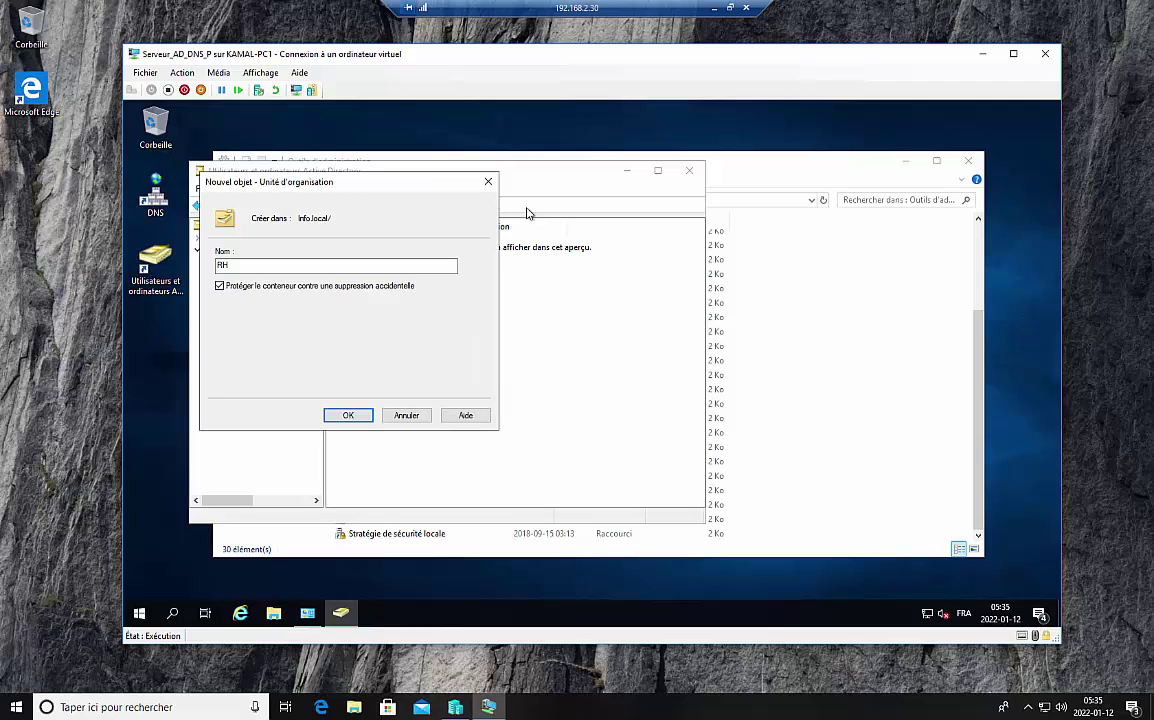
click(488, 182)
click(241, 336)
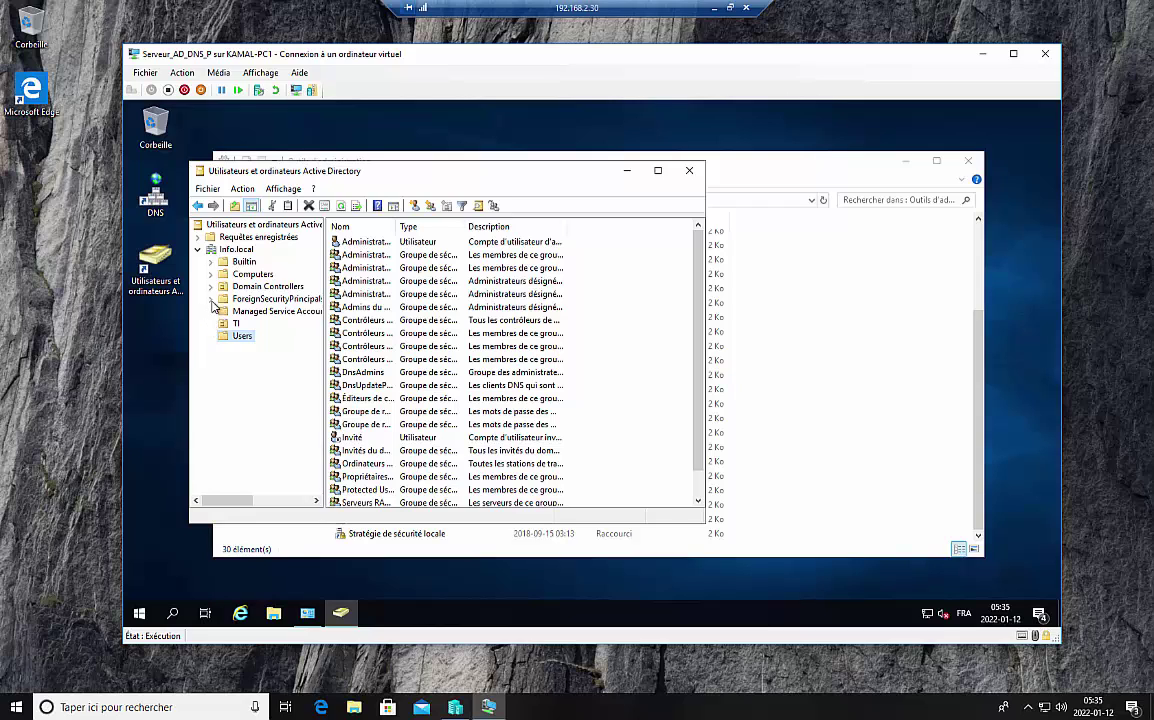
Step: Begin a new user in the TI unit, entering first name, last name and logon name
click(235, 249)
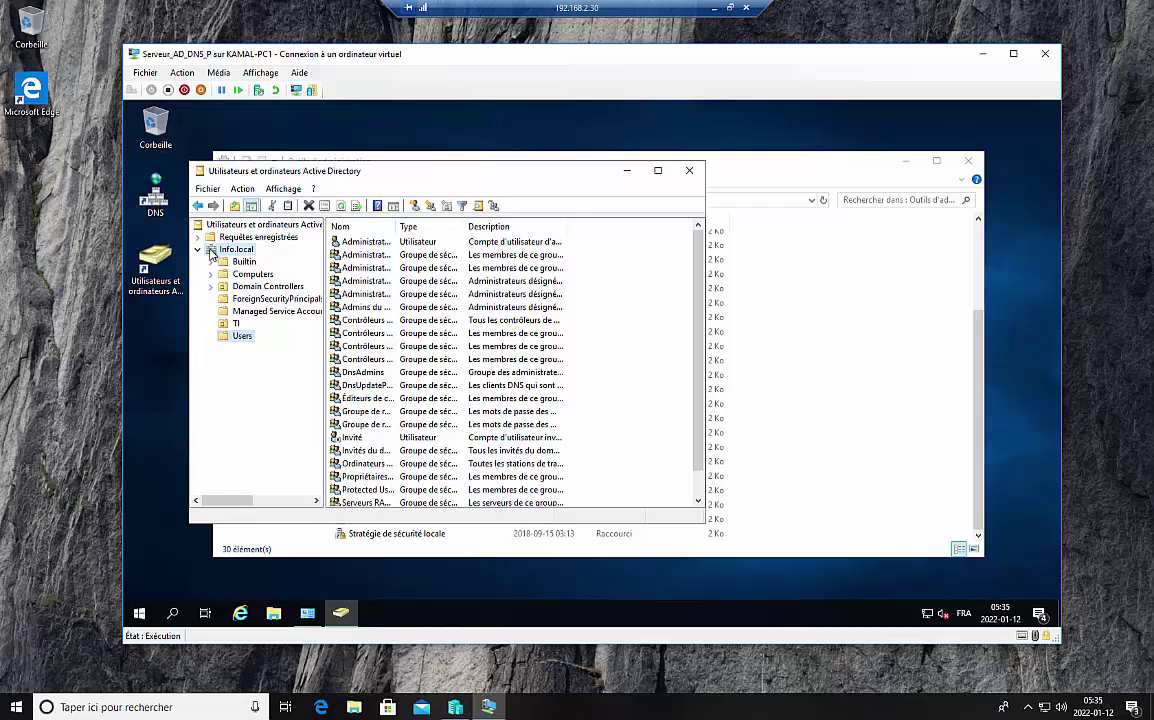
click(236, 323)
right_click(420, 286)
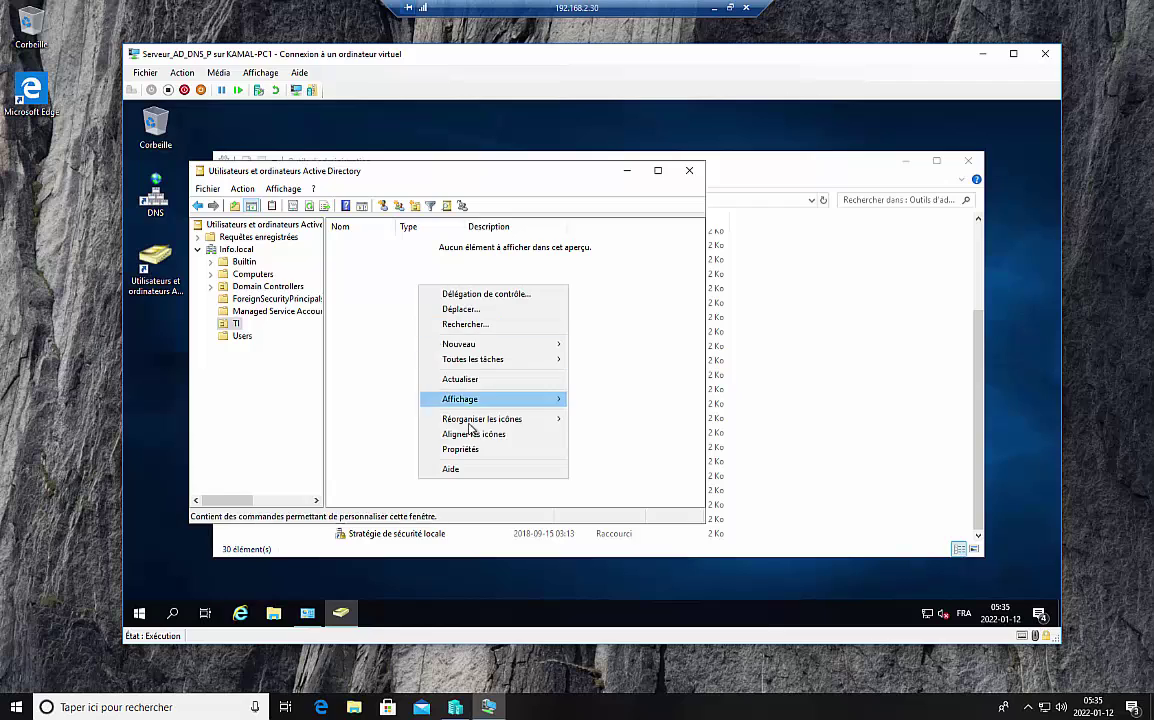
mouse_move(537, 400)
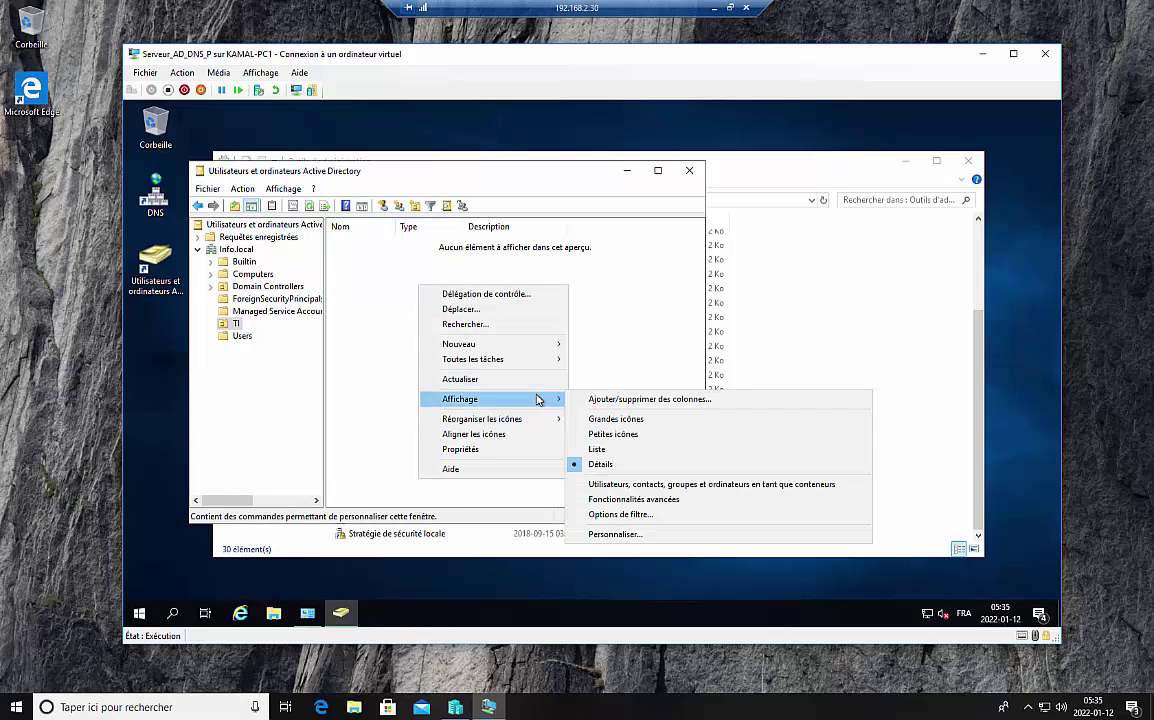
mouse_move(528, 346)
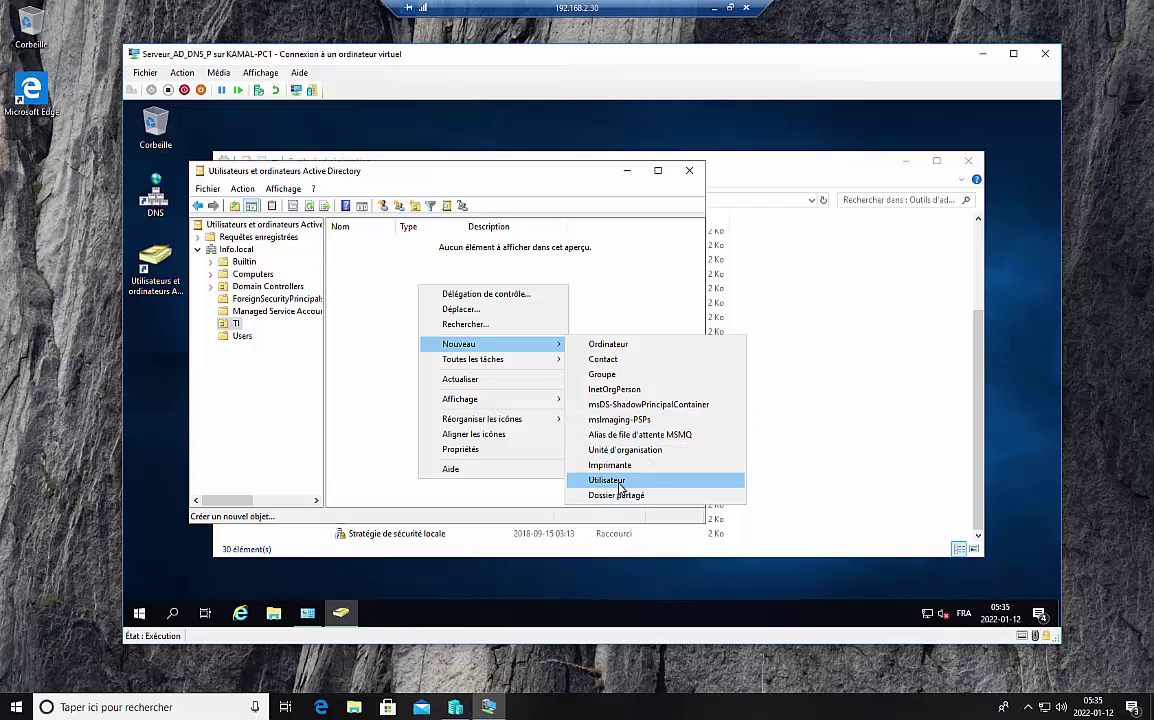
click(607, 481)
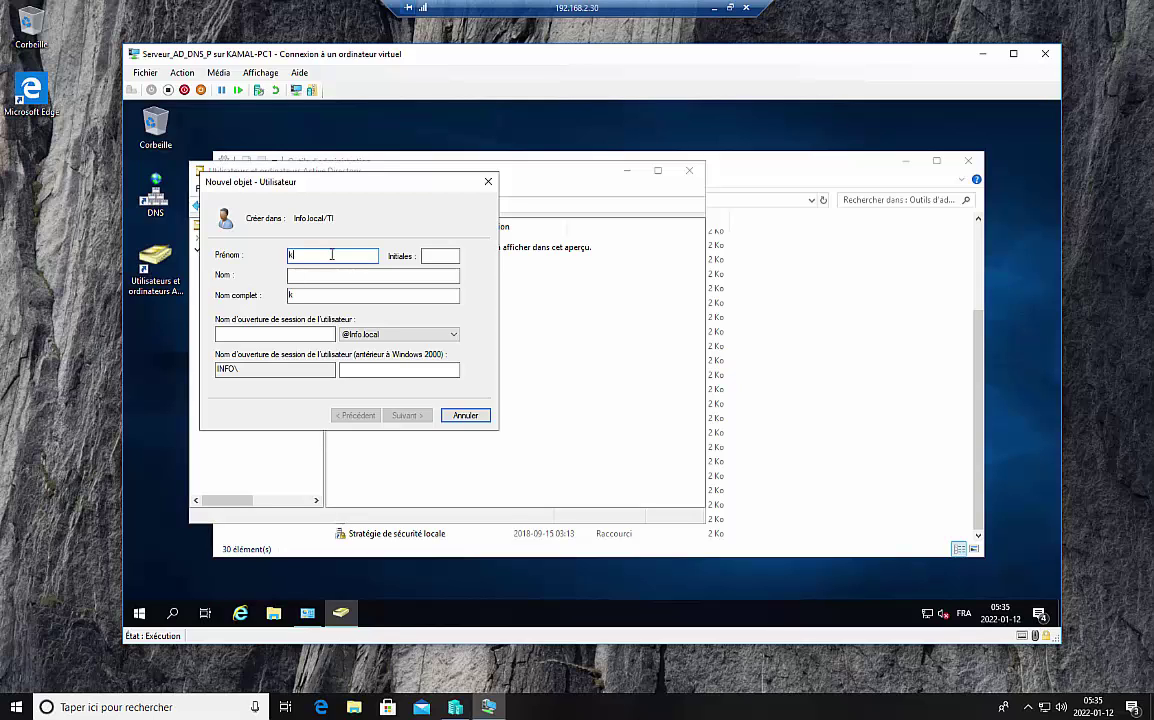
click(320, 278)
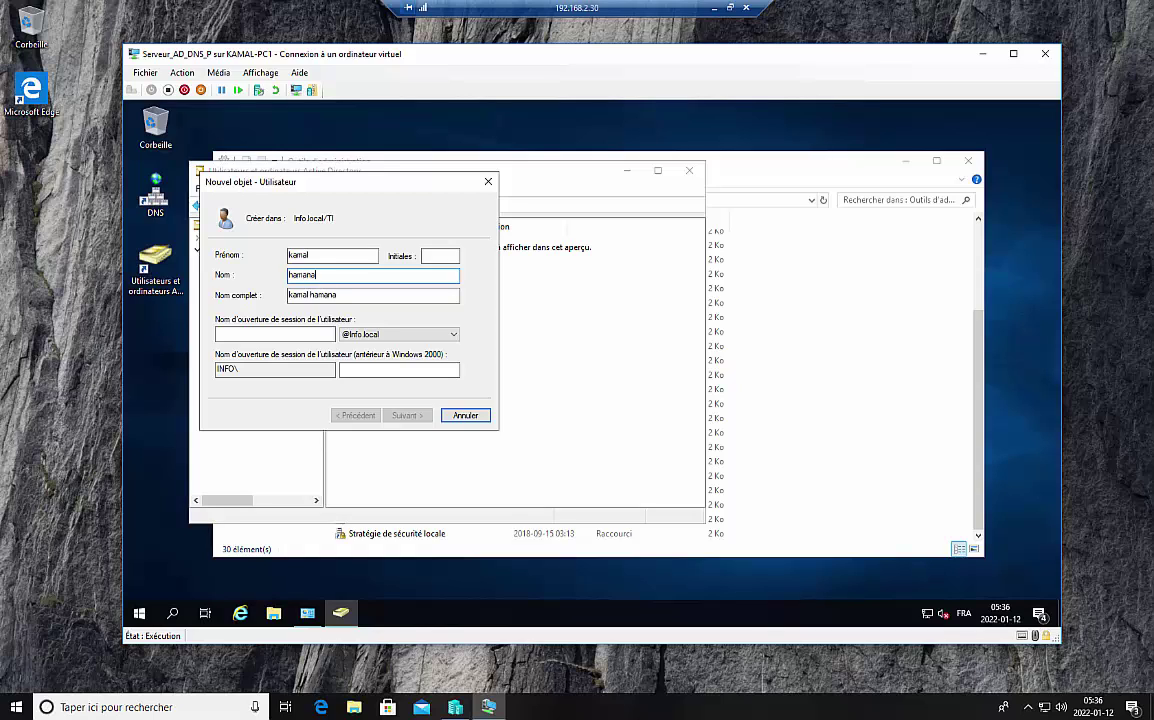
click(268, 333)
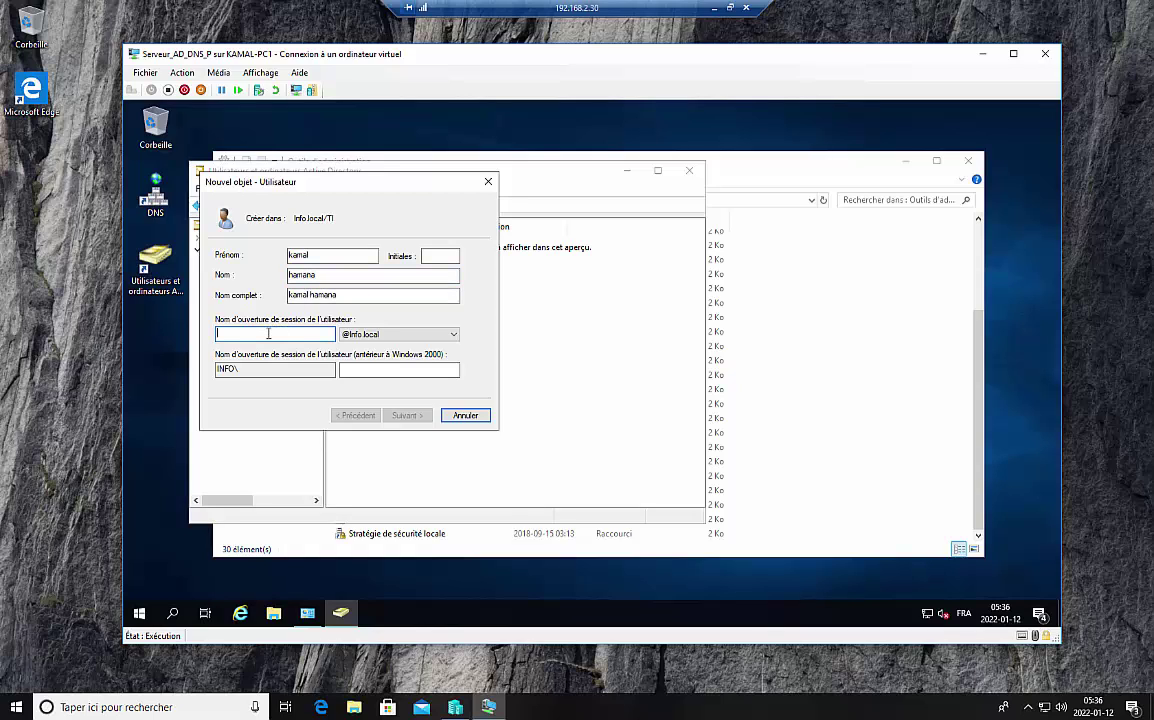
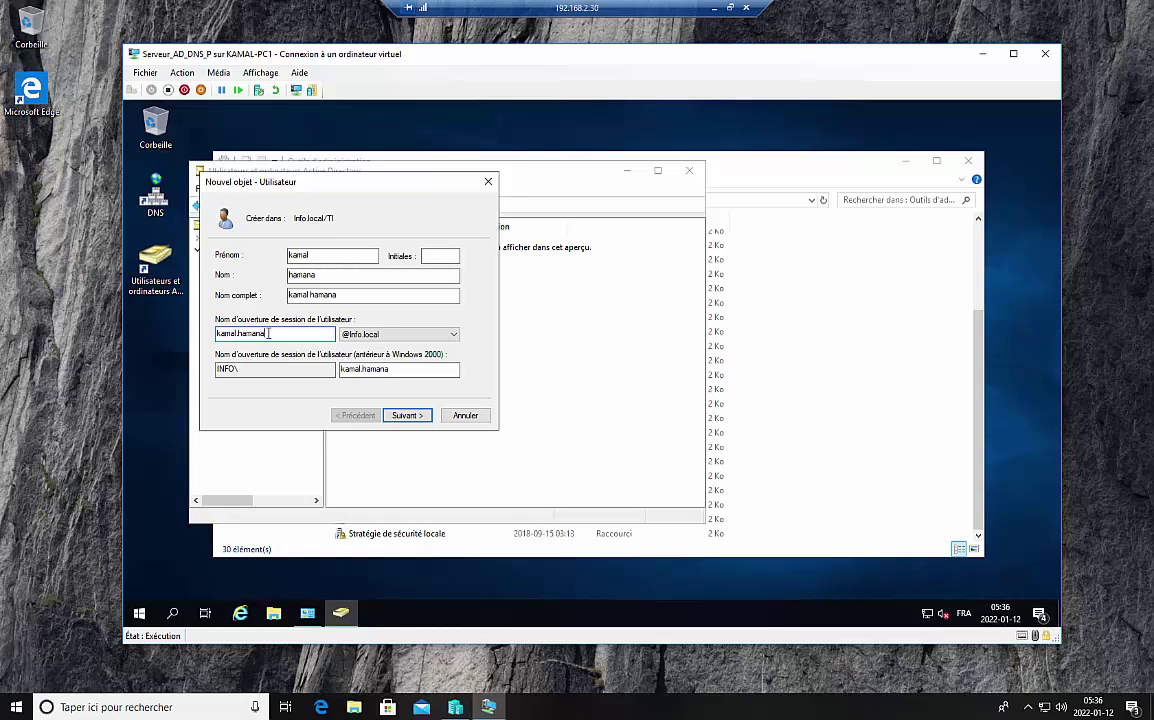
Step: Set a password that never expires and finish creating the TI user account
click(406, 415)
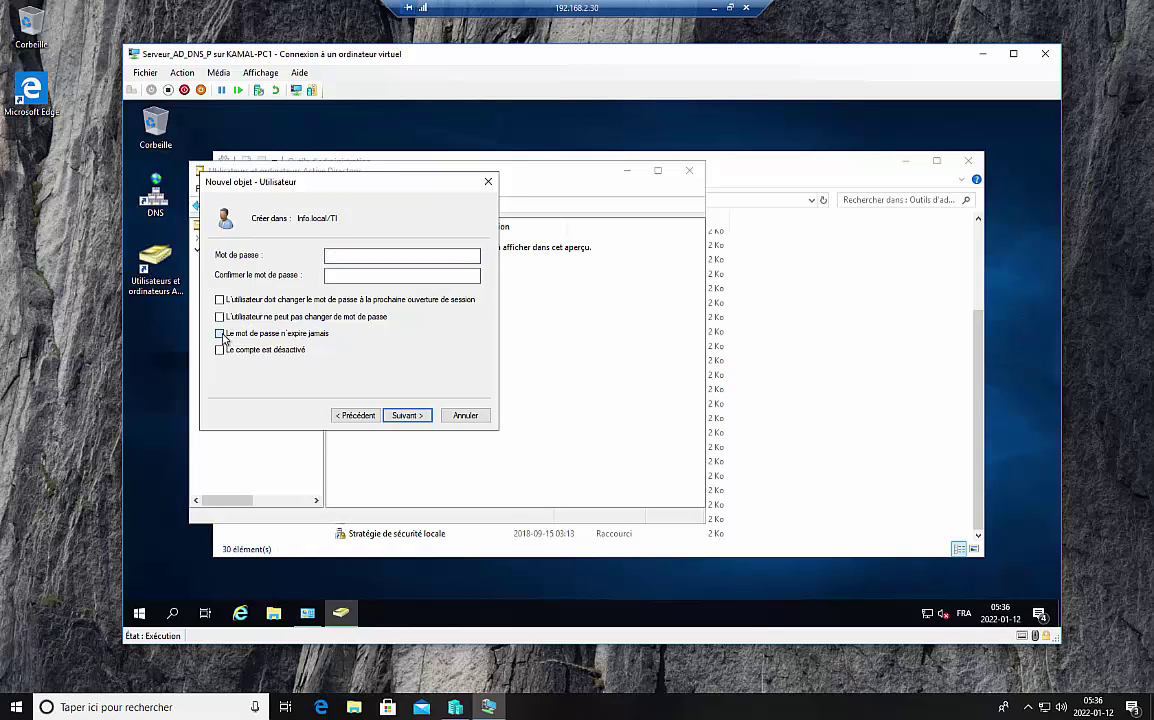
click(221, 335)
click(367, 255)
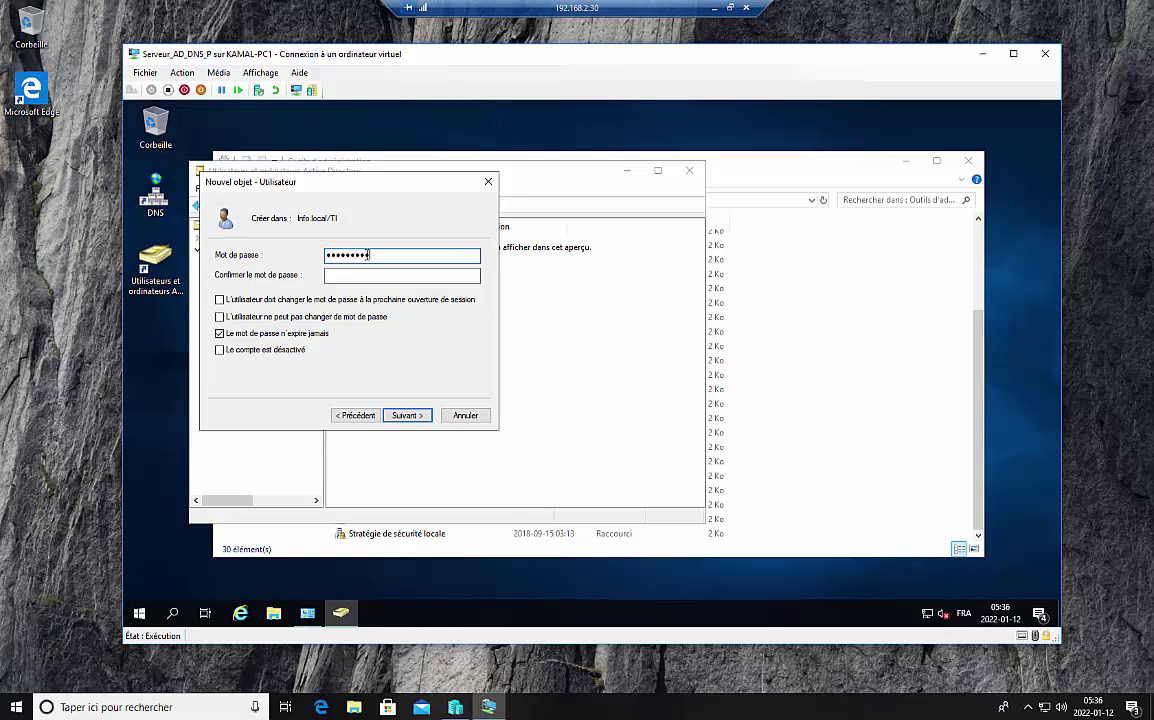
click(352, 274)
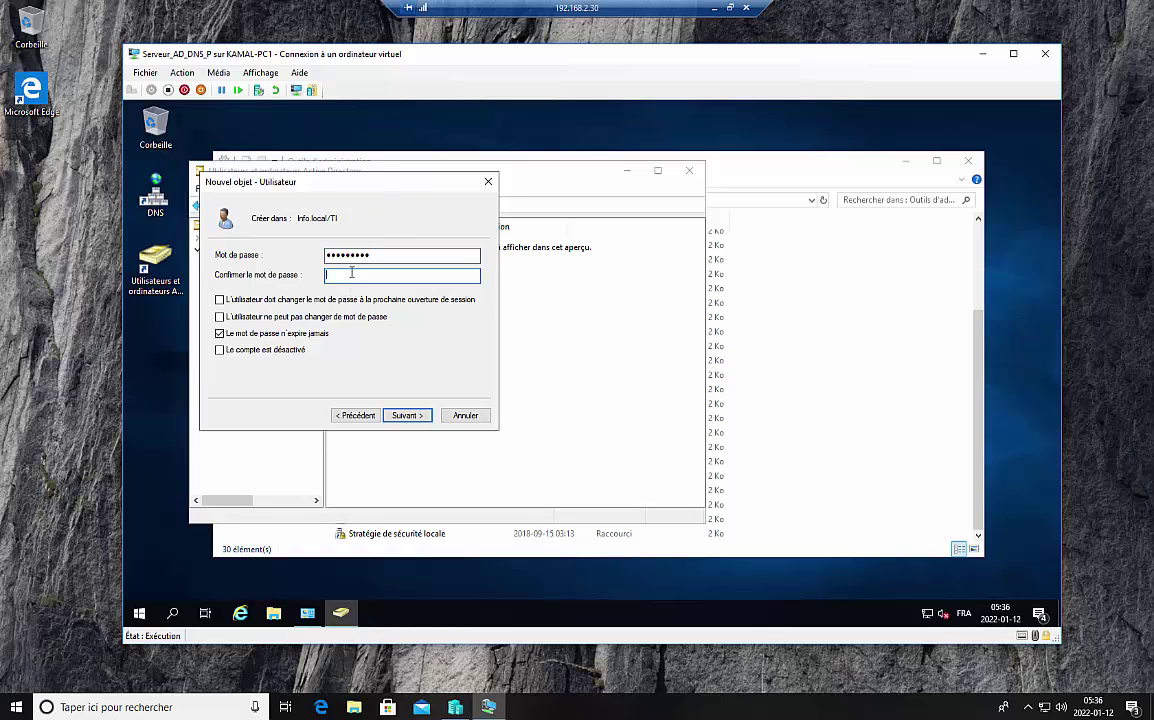
text(••••)
click(410, 418)
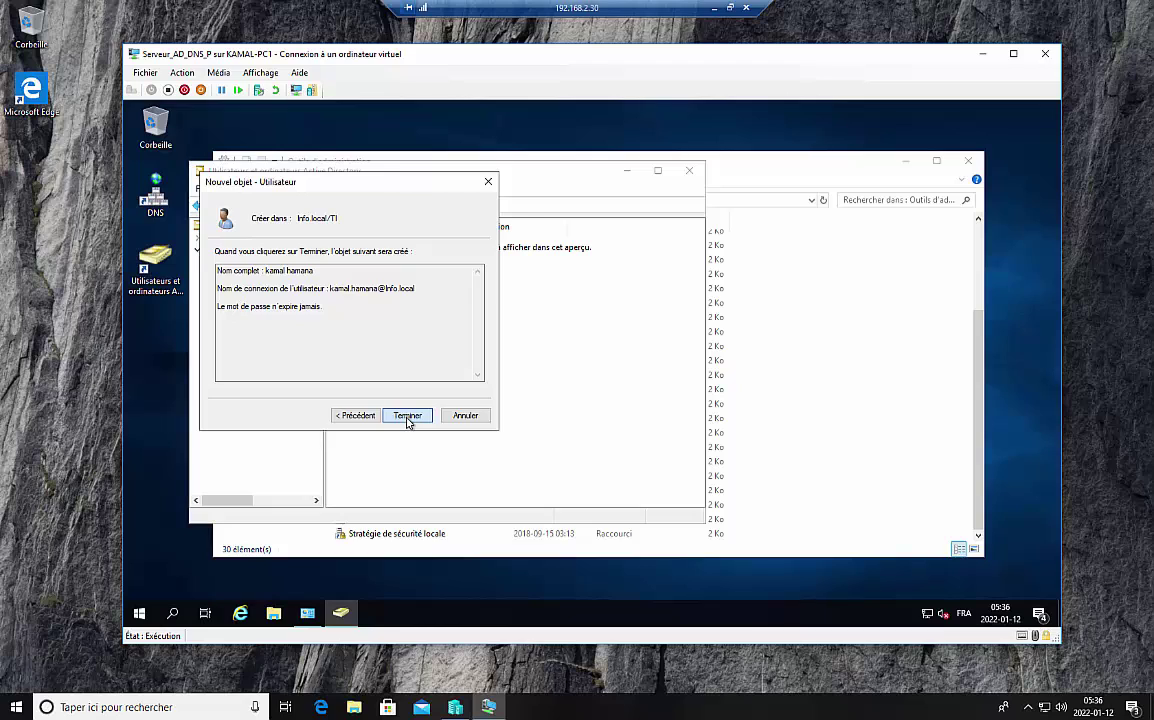
click(407, 418)
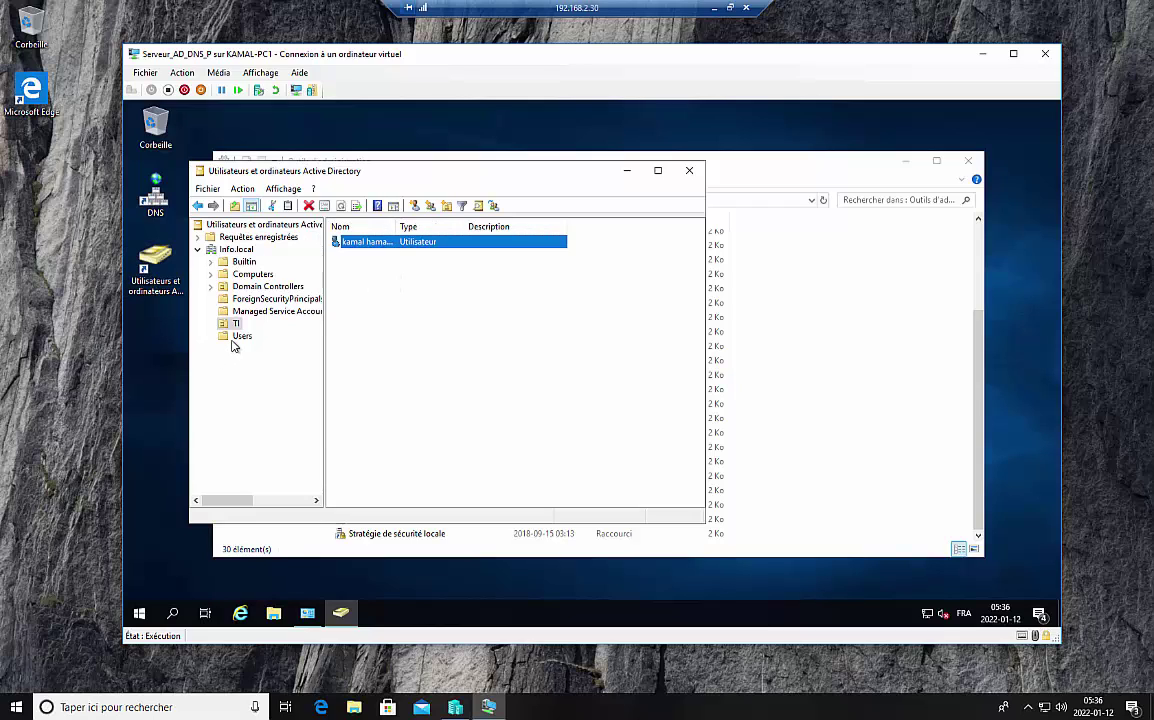
Step: Display the Users container's accounts, then bring up Info.local's Nouveau submenu of new objects
click(210, 287)
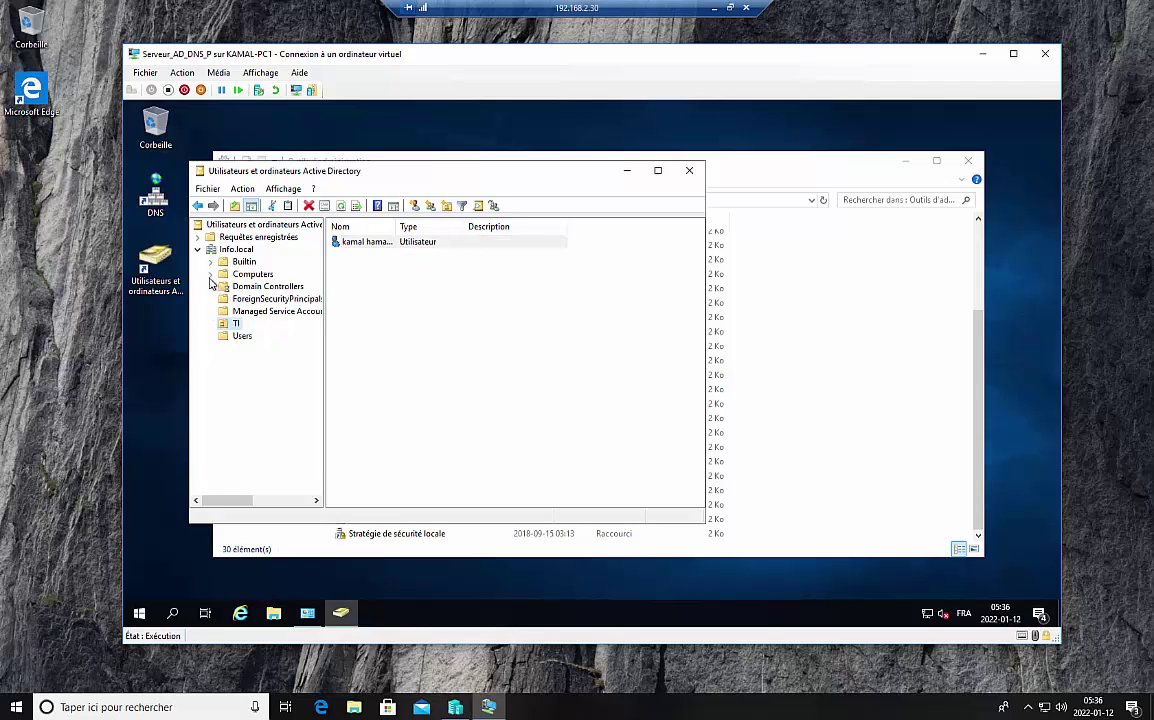
click(240, 337)
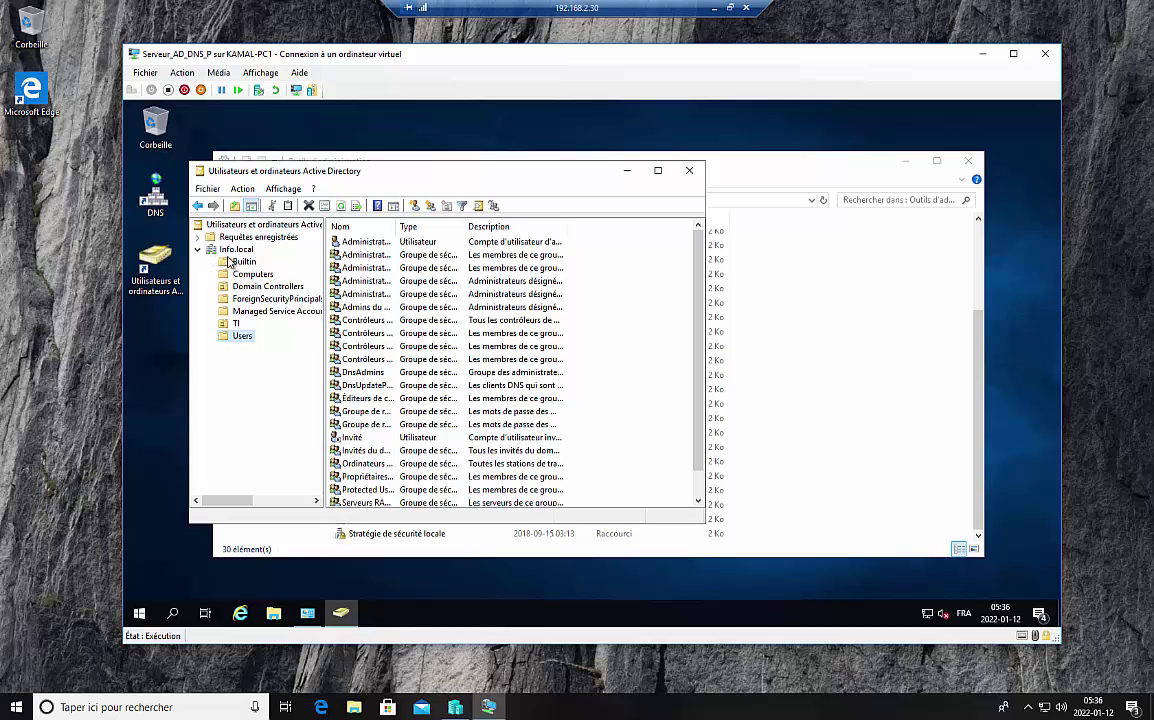
right_click(230, 253)
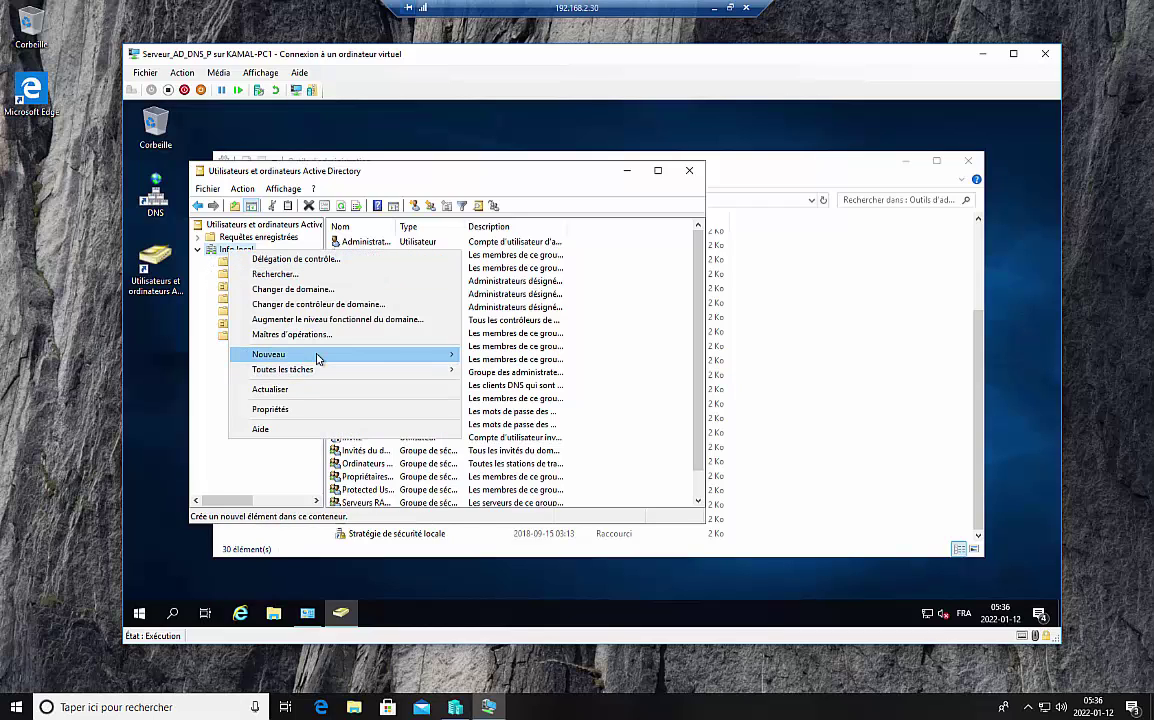
mouse_move(320, 354)
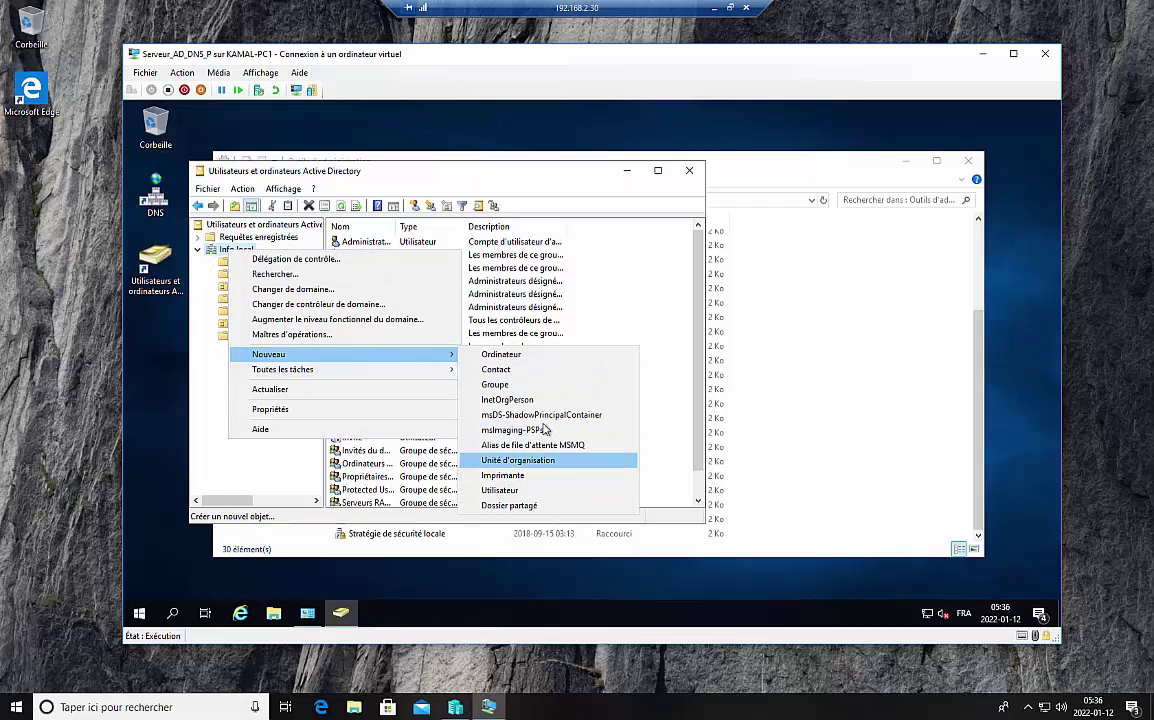
Step: Create a new organizational unit under Info.local, named CNPTA by mistake
click(519, 462)
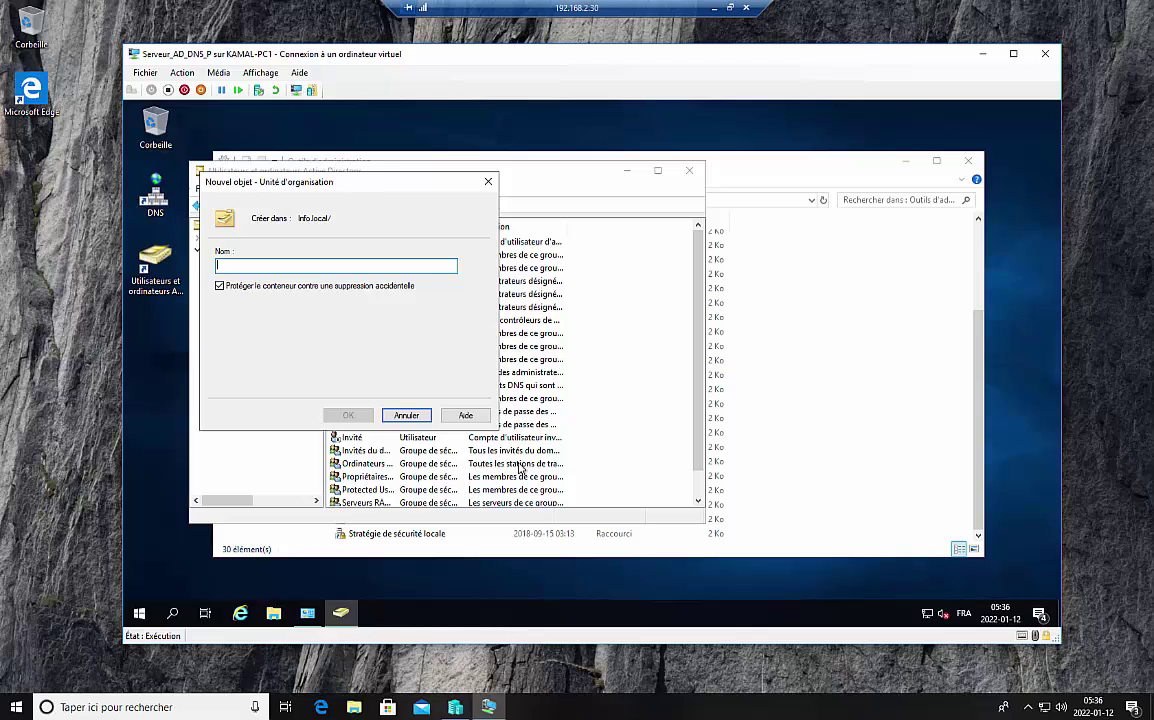
text(CNPTA)
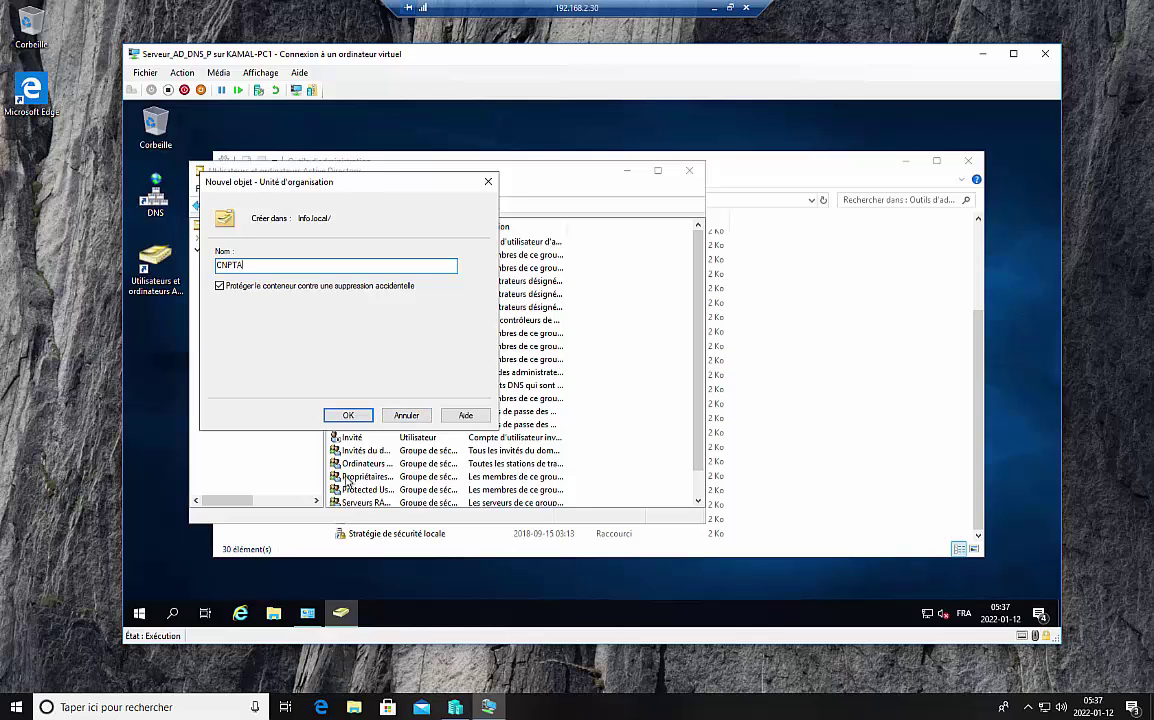
click(347, 414)
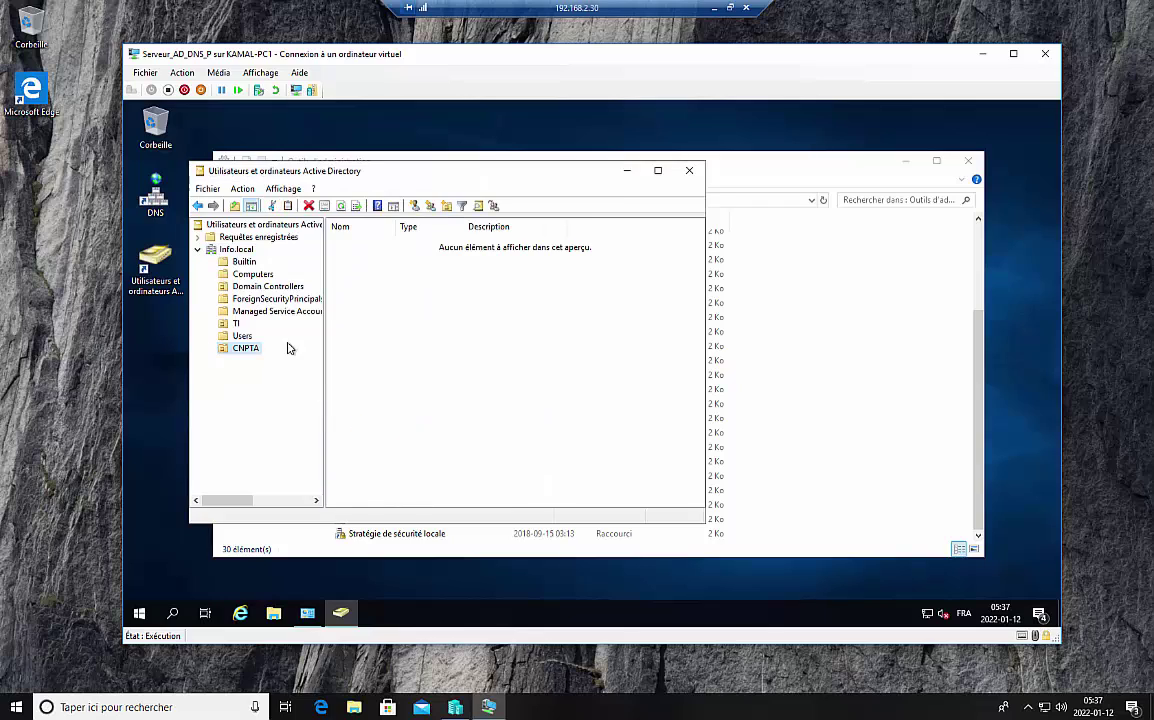
click(239, 325)
click(249, 353)
Step: Rename the CNPTA unit to CMPTA by replacing the N with M
right_click(249, 355)
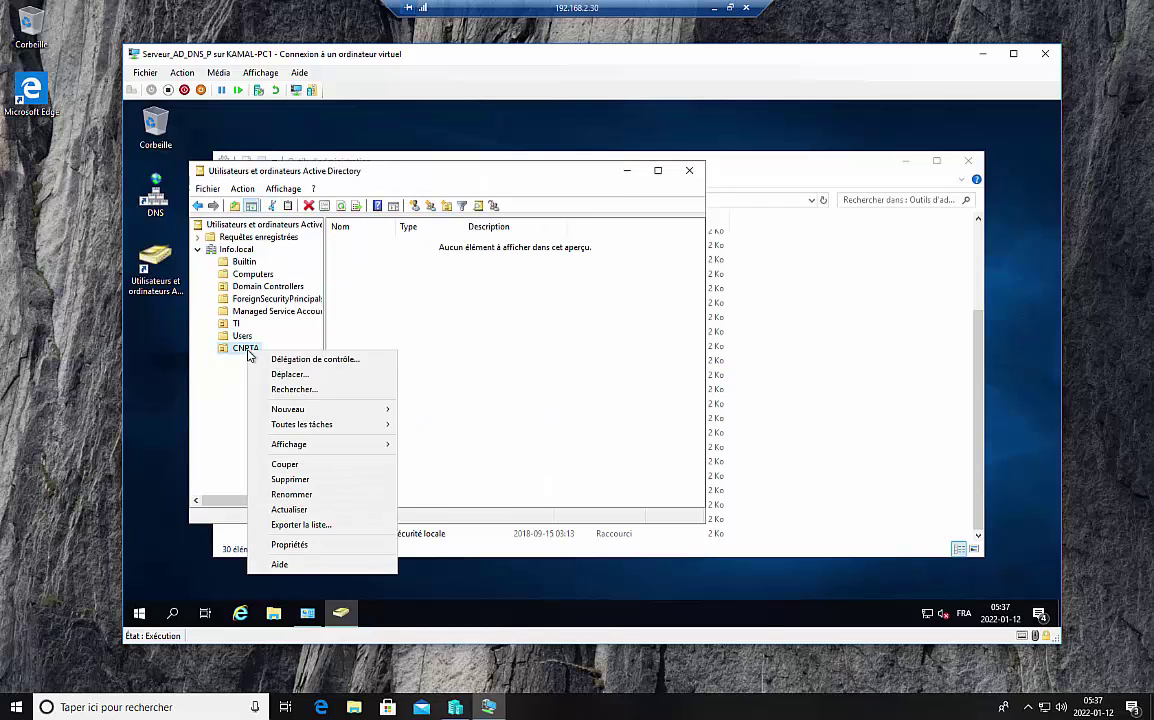
click(291, 494)
click(246, 349)
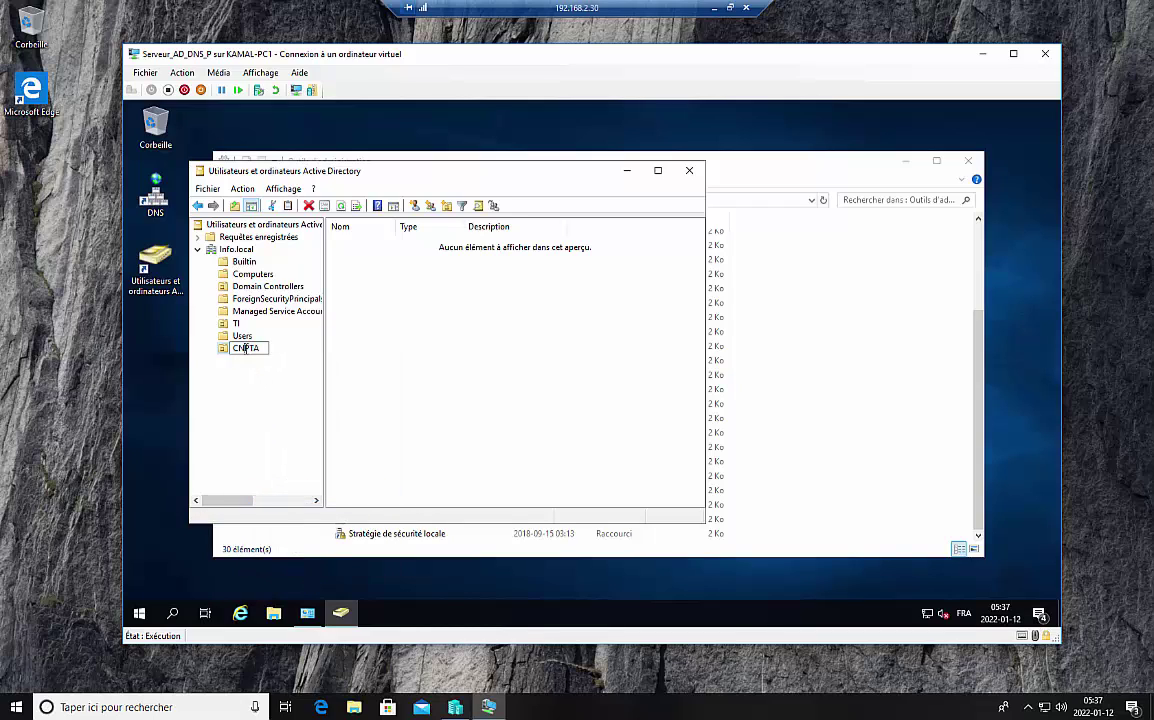
key(BackSpace)
text(M)
click(242, 413)
right_click(251, 350)
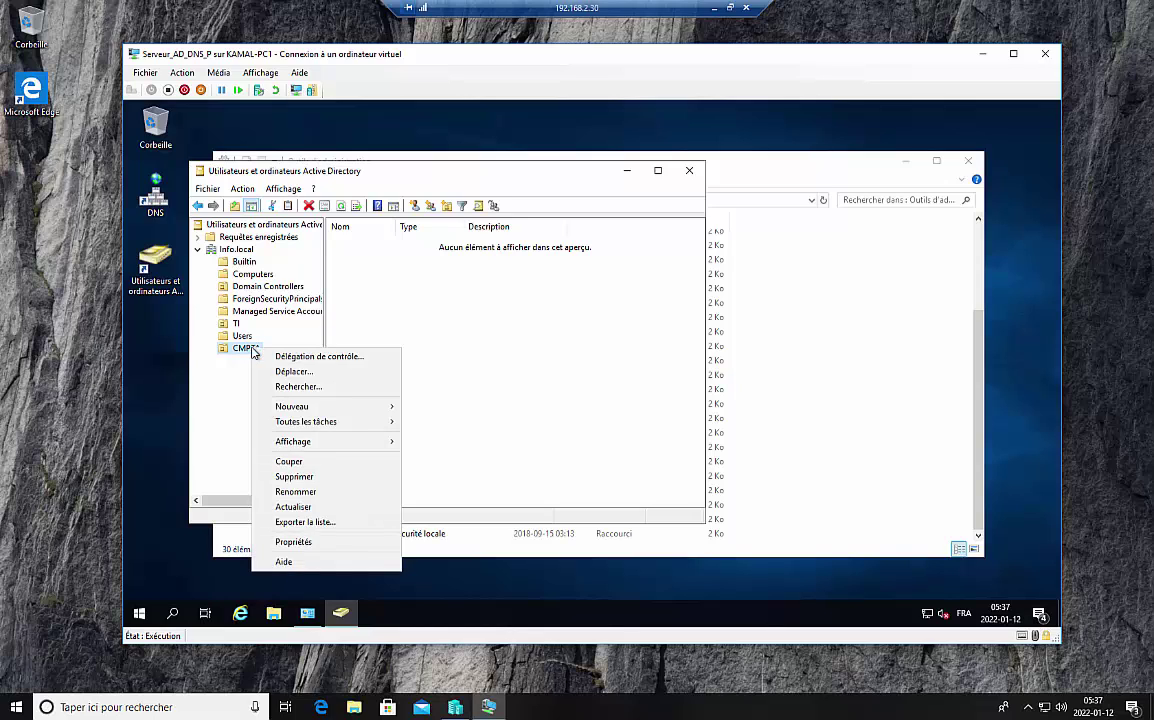
click(242, 348)
right_click(381, 344)
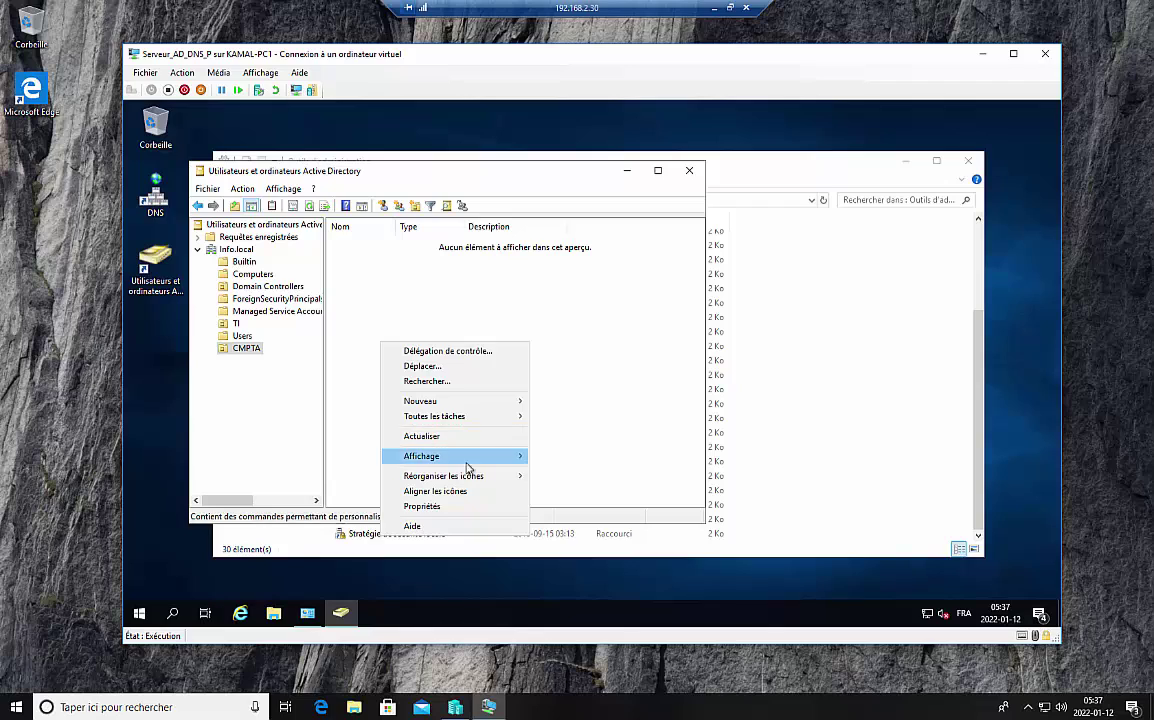
Step: Begin a new CMPTA user with first and last name, pasting the full name as logon name
mouse_move(520, 401)
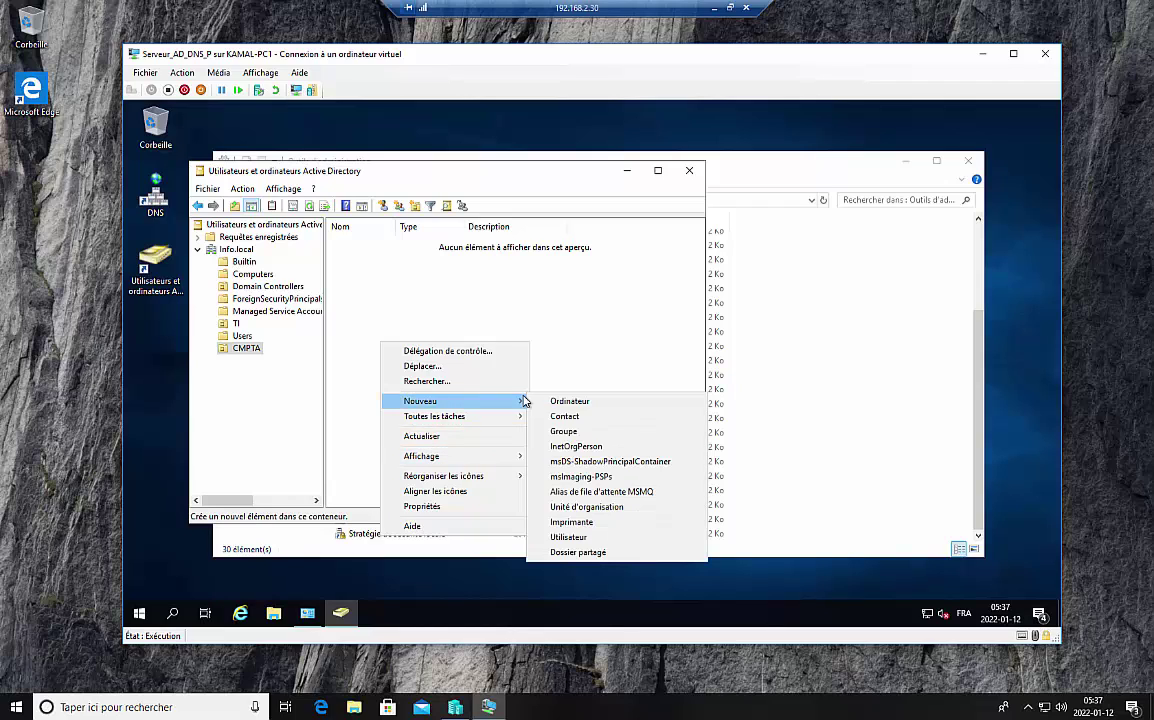
click(560, 539)
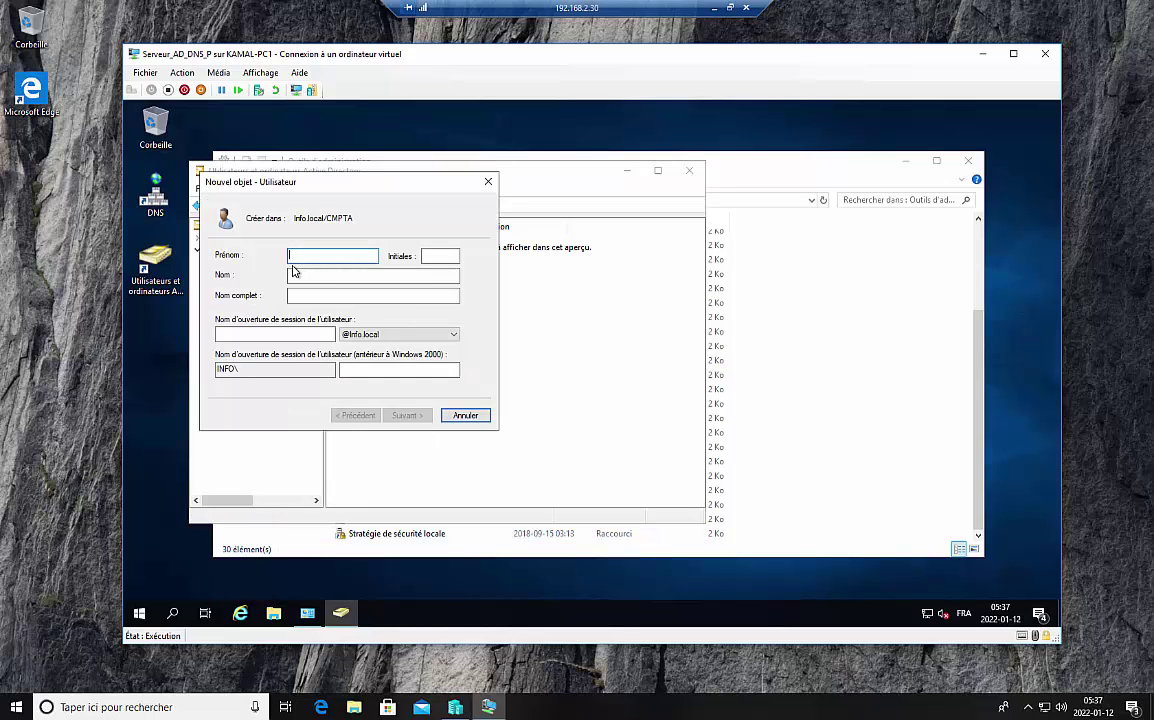
click(305, 275)
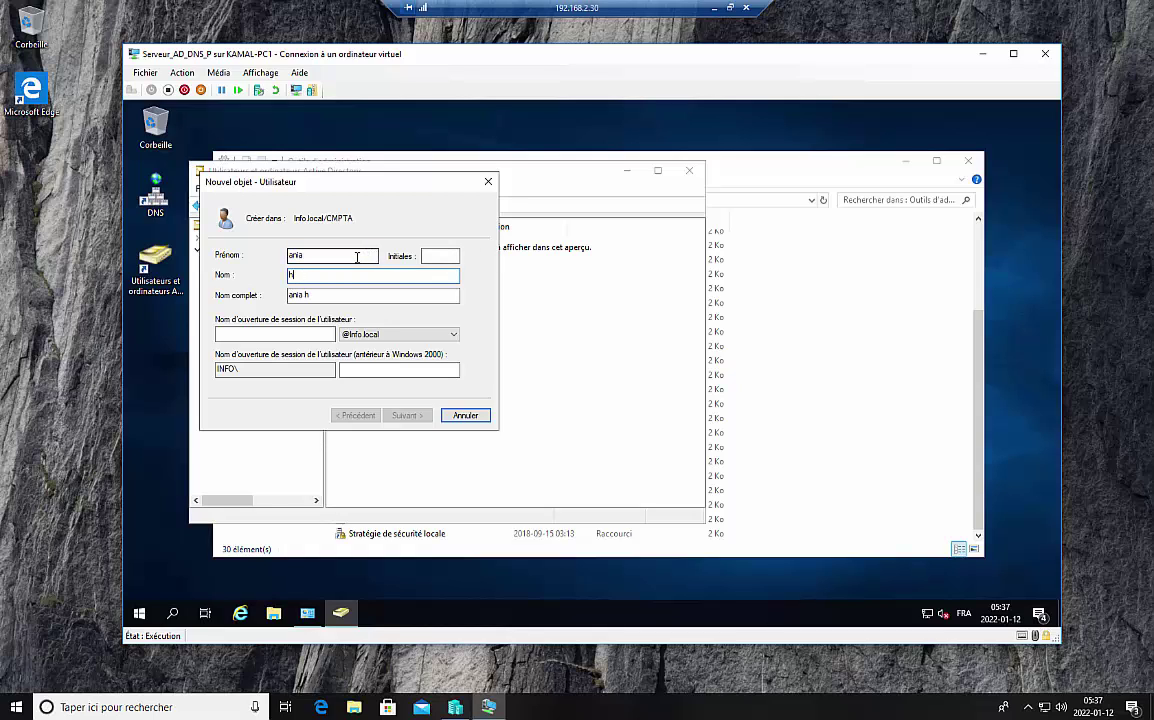
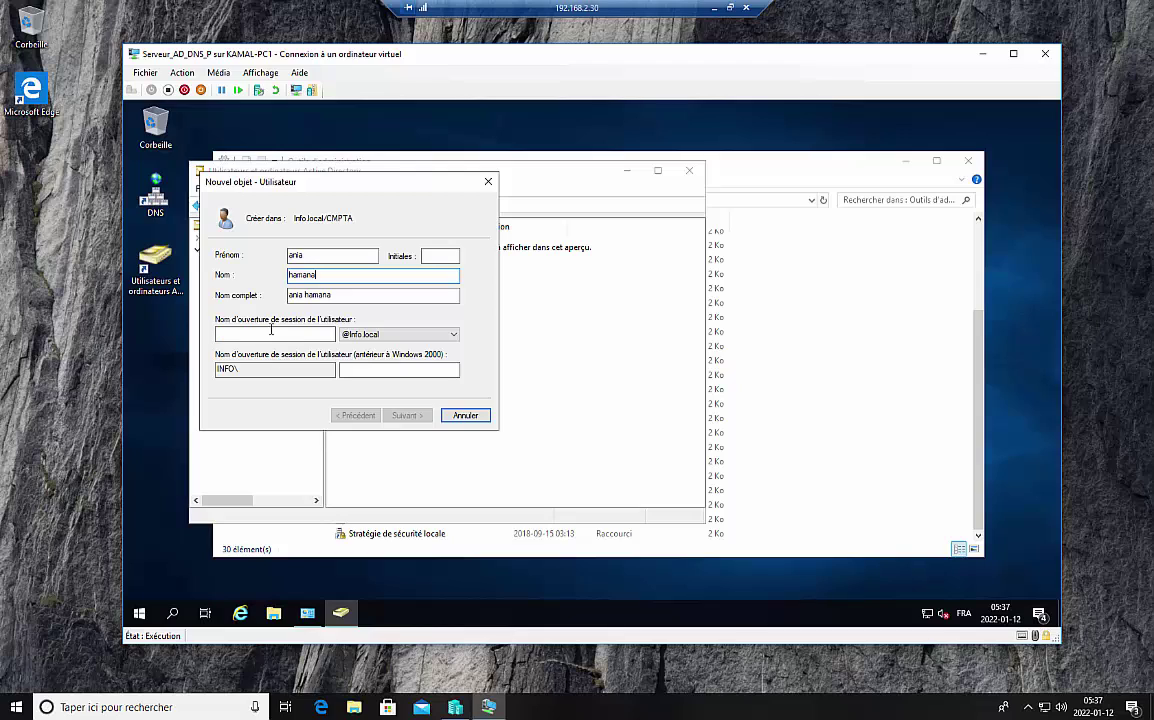
key(Tab)
key(ctrl+c)
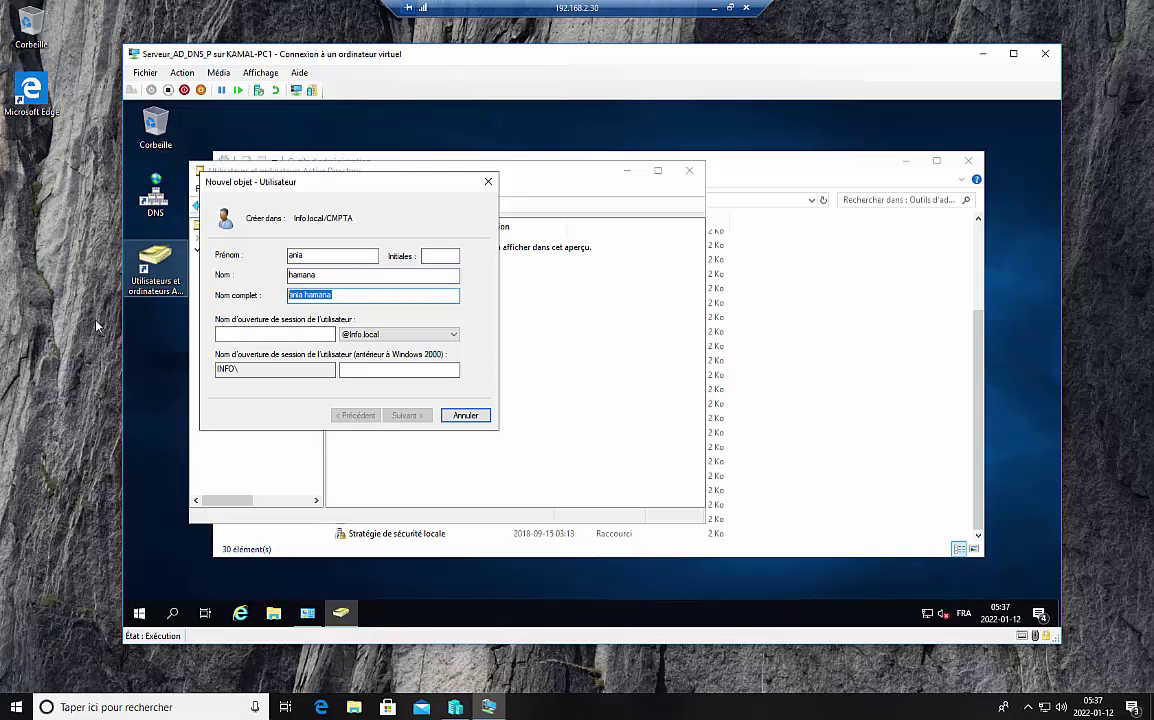
click(223, 335)
key(ctrl+v)
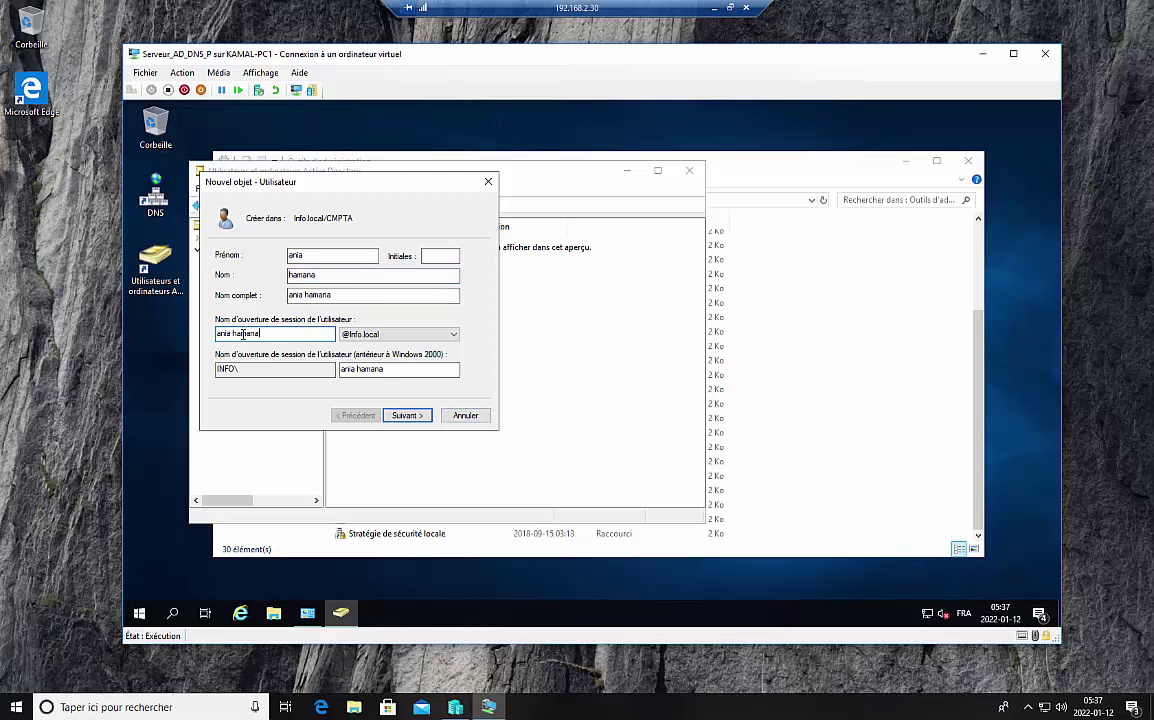
key(BackSpace)
Step: Insert the dot in the logon name, enter a password set to never expire, and try finishing
text(.)
click(408, 416)
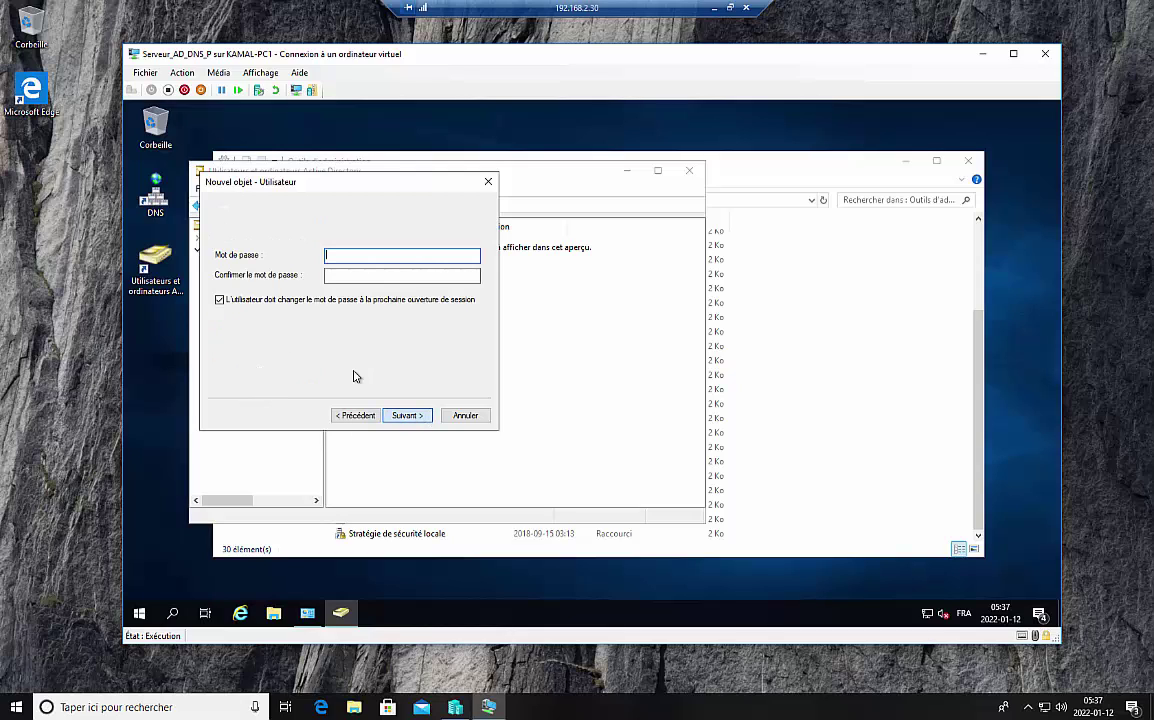
click(221, 334)
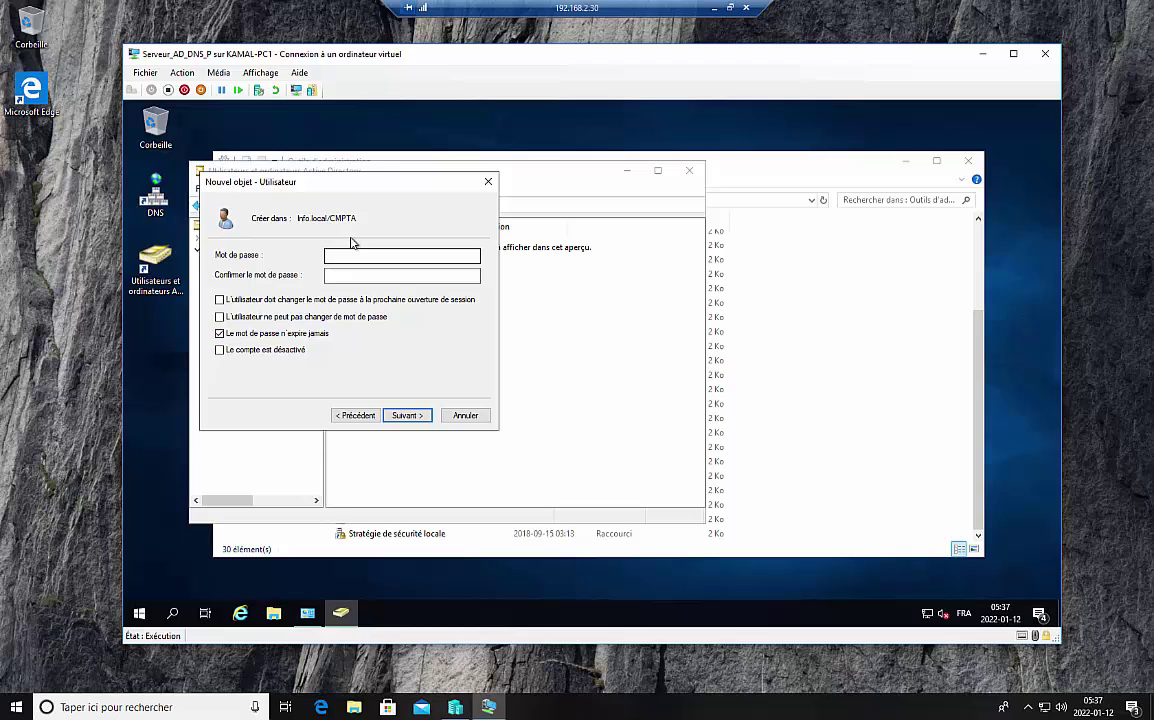
click(345, 258)
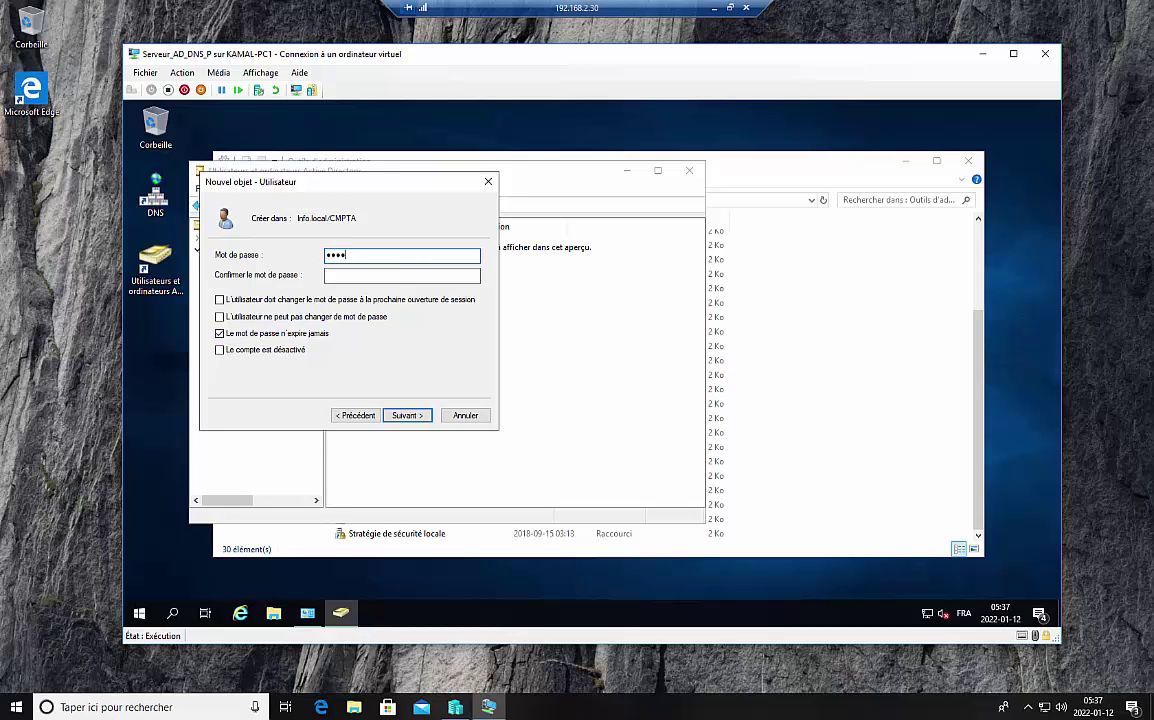
click(344, 276)
text(*)
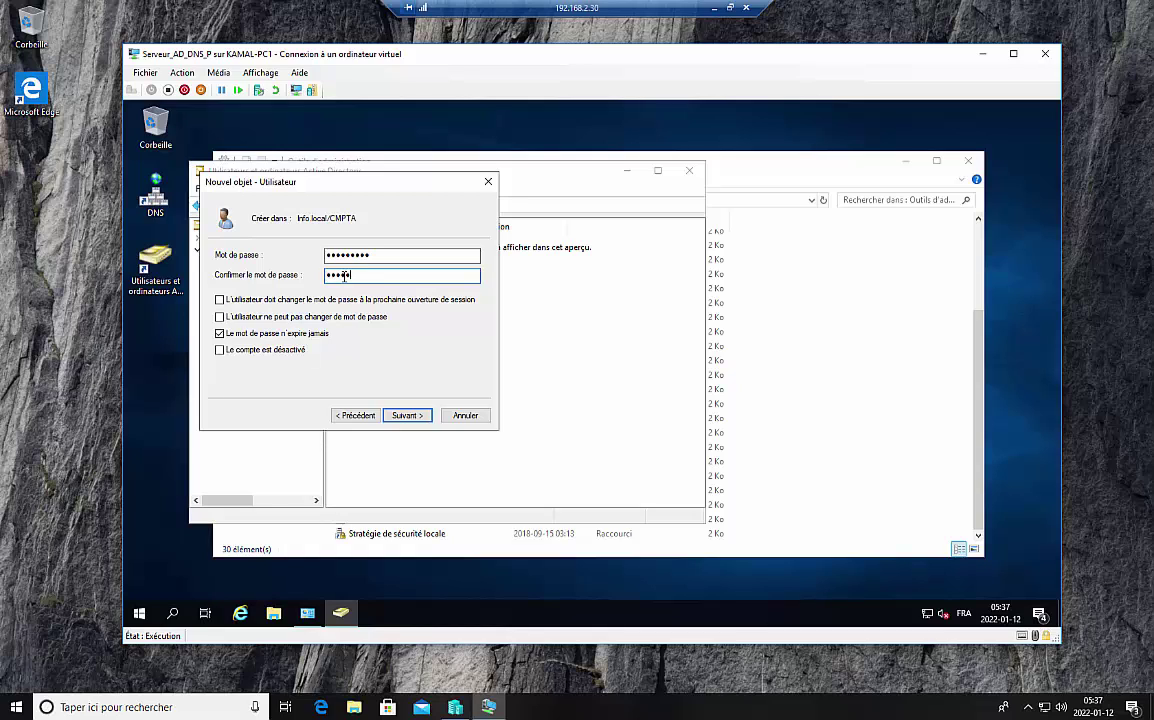
click(417, 418)
click(410, 416)
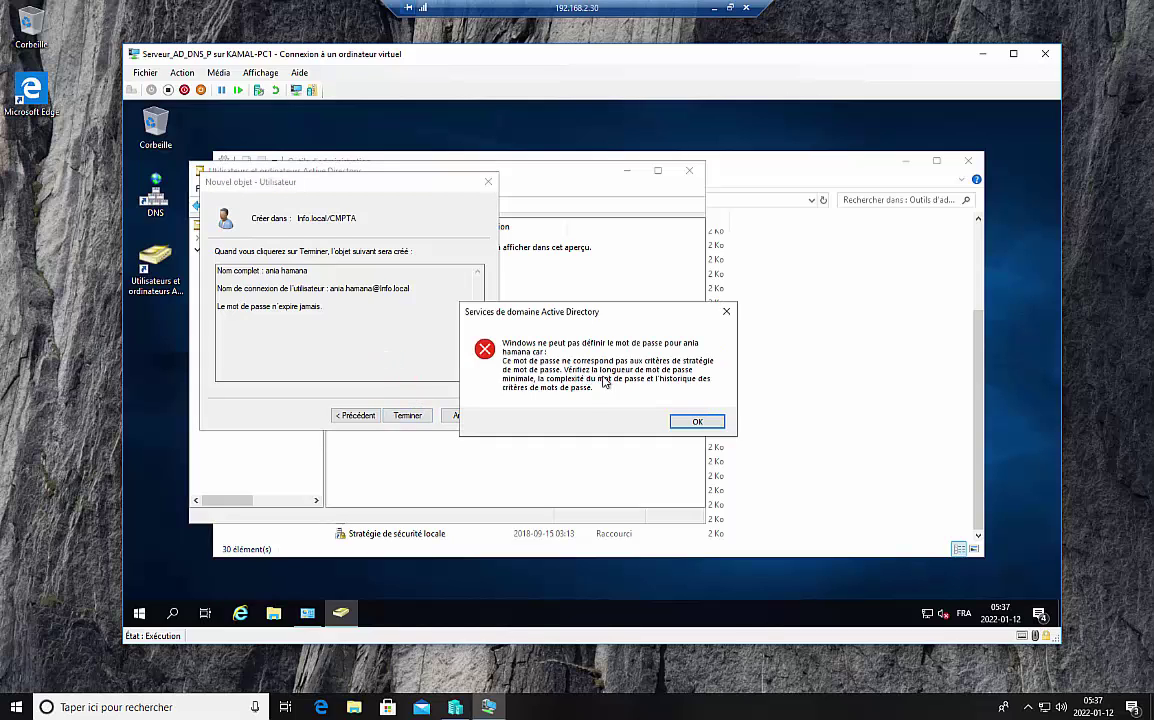
Step: Dismiss the password error, go back, and re-enter the password
click(697, 422)
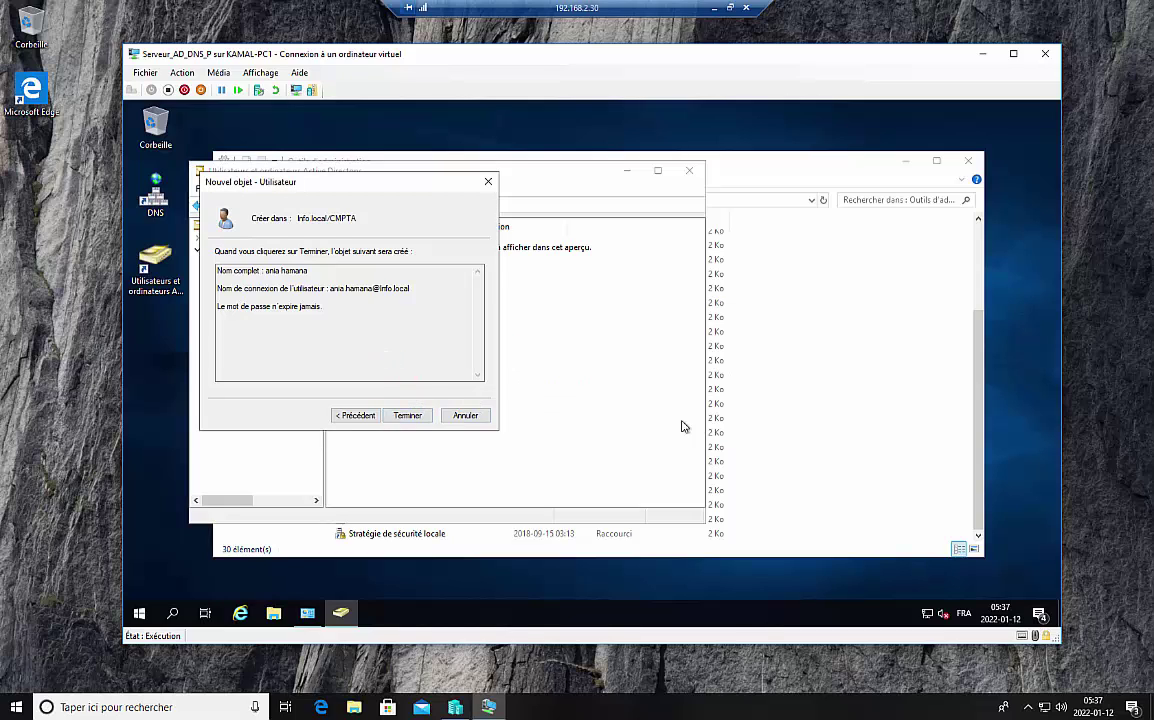
click(345, 416)
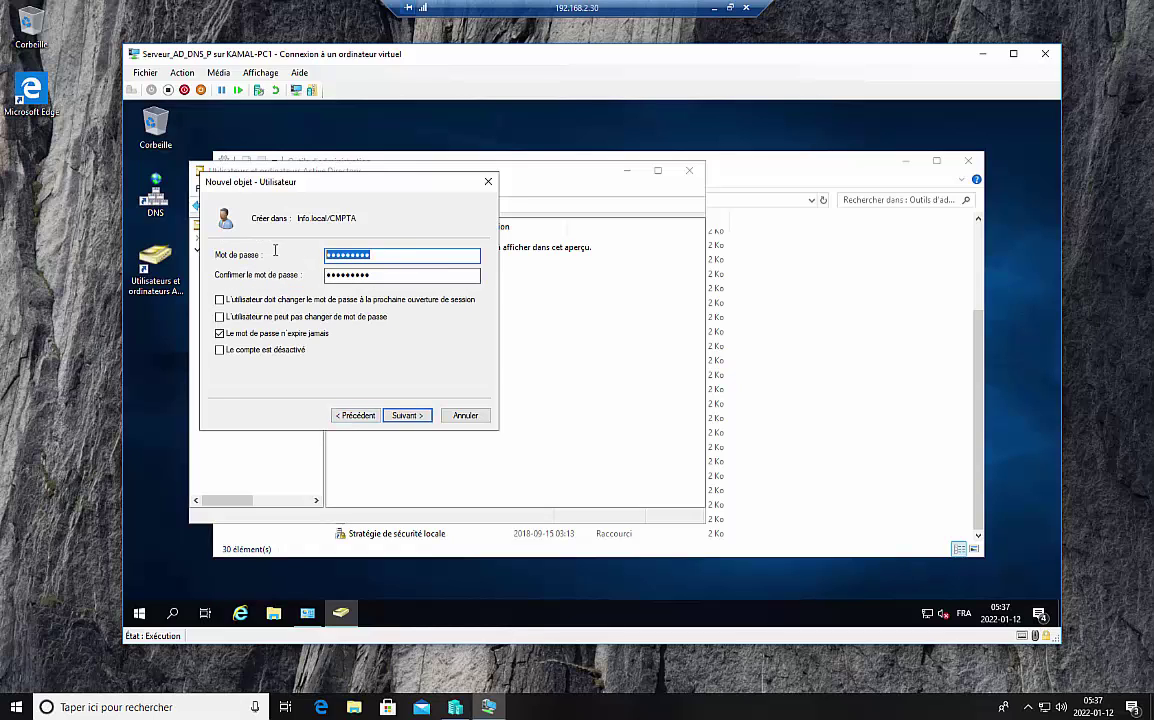
text(•••)
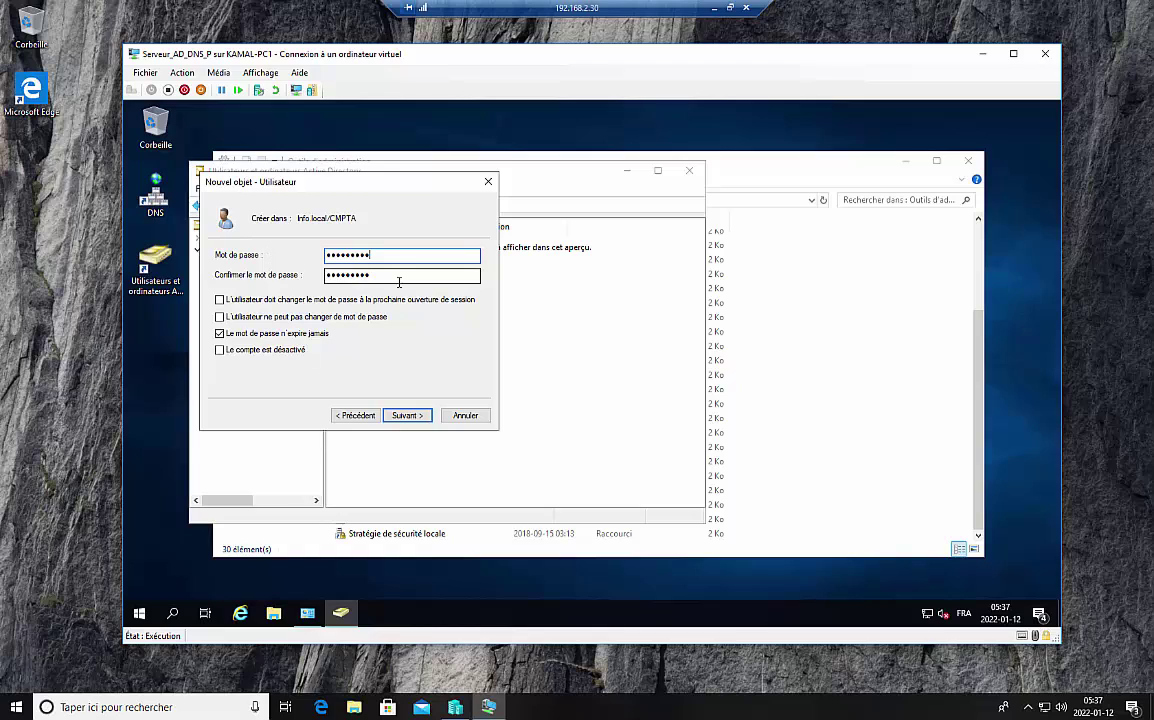
key(Tab)
text(•••)
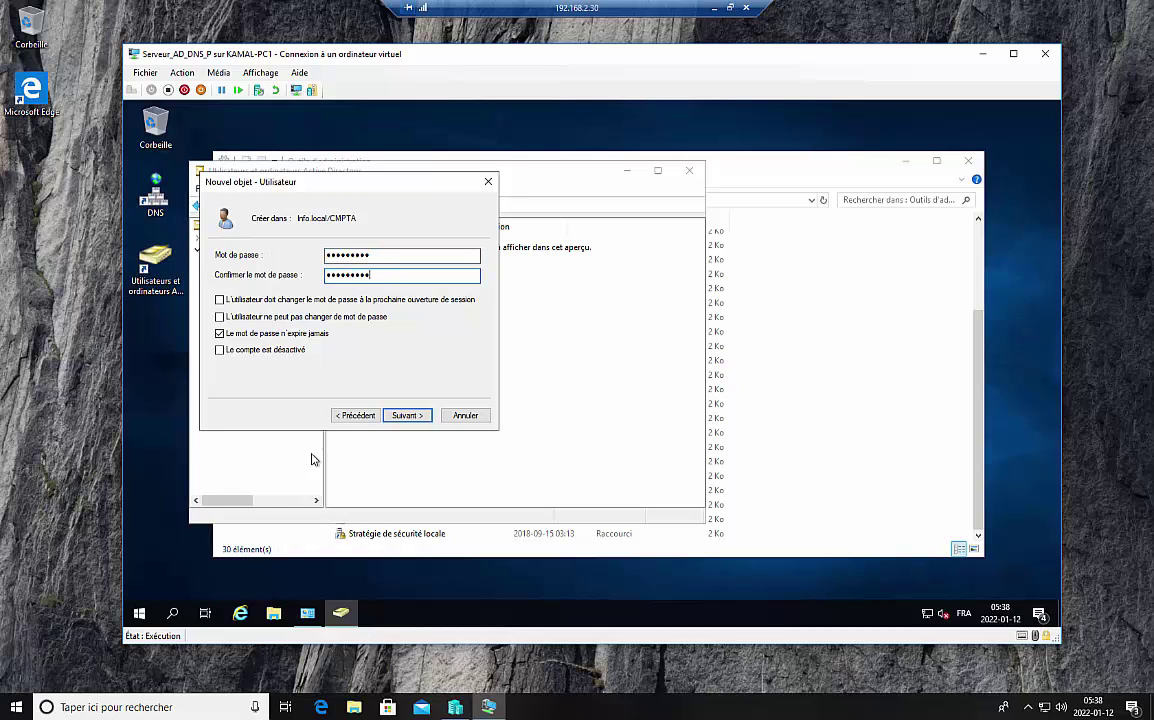
click(420, 417)
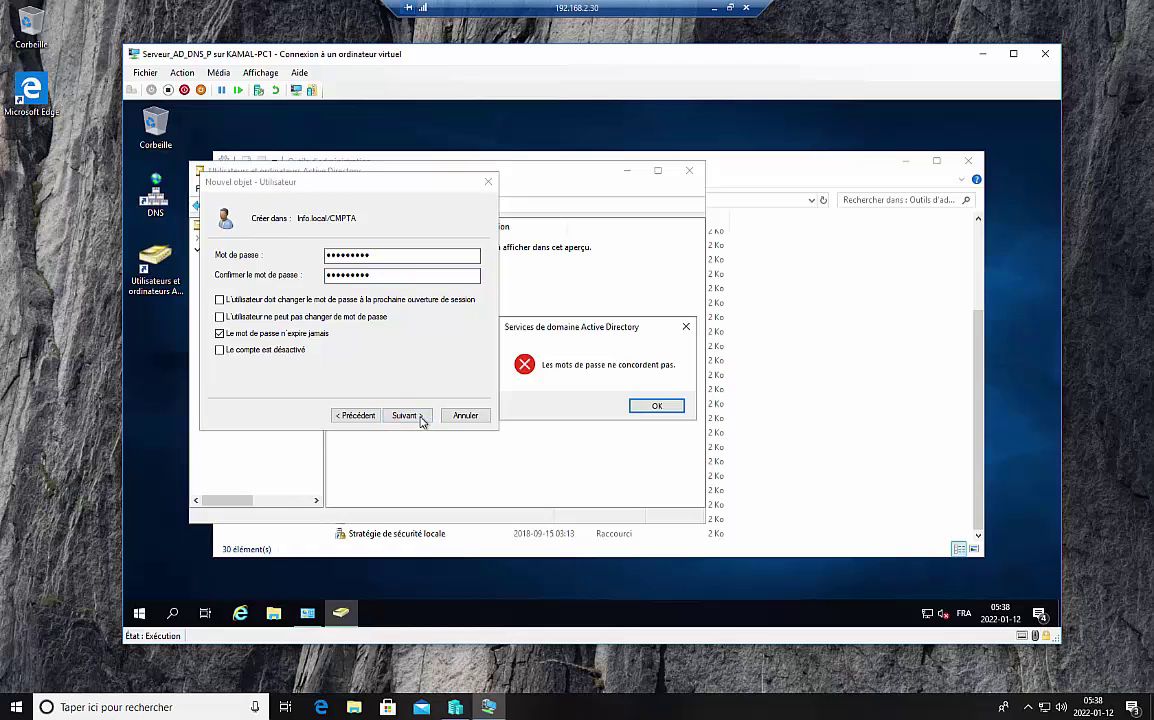
Step: Dismiss the mismatch error and re-enter the password and confirmation, which still don't match
click(657, 406)
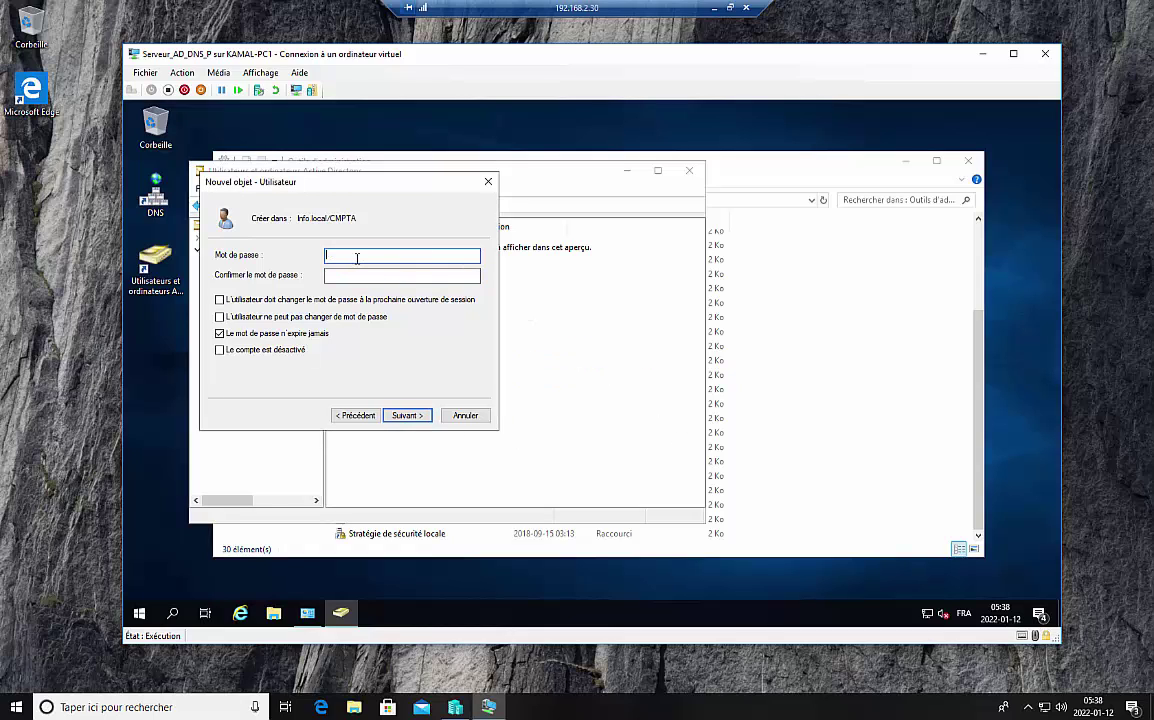
text(•••••)
click(369, 275)
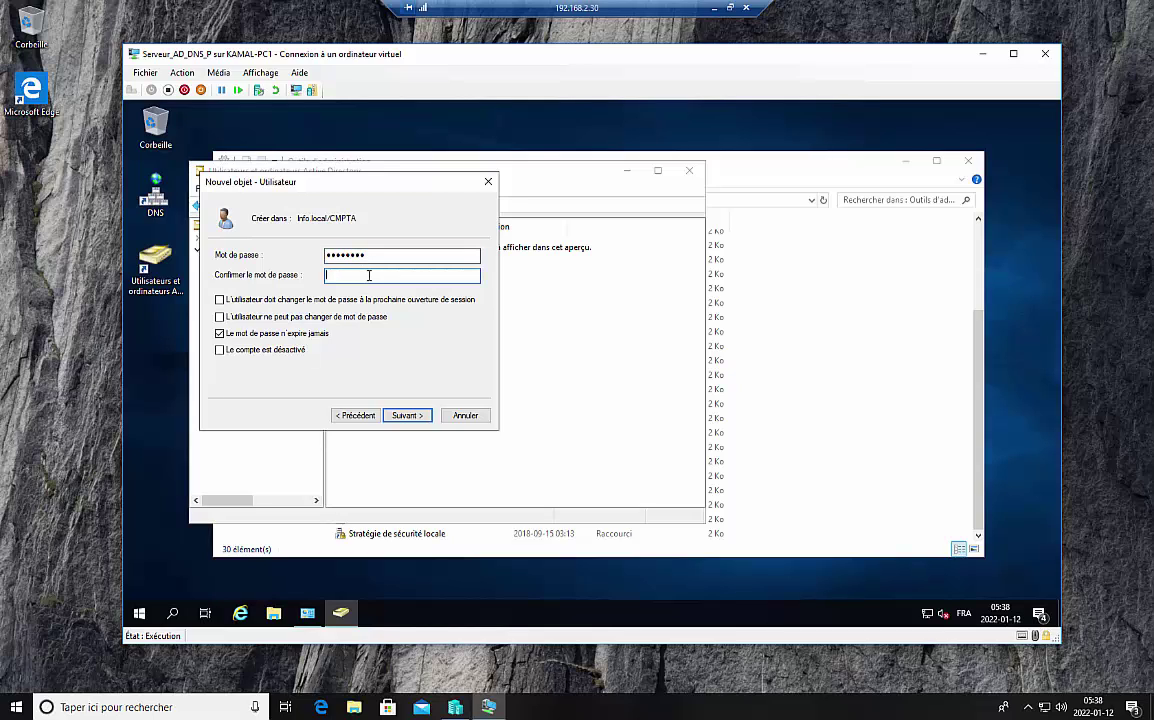
text(••••)
click(410, 415)
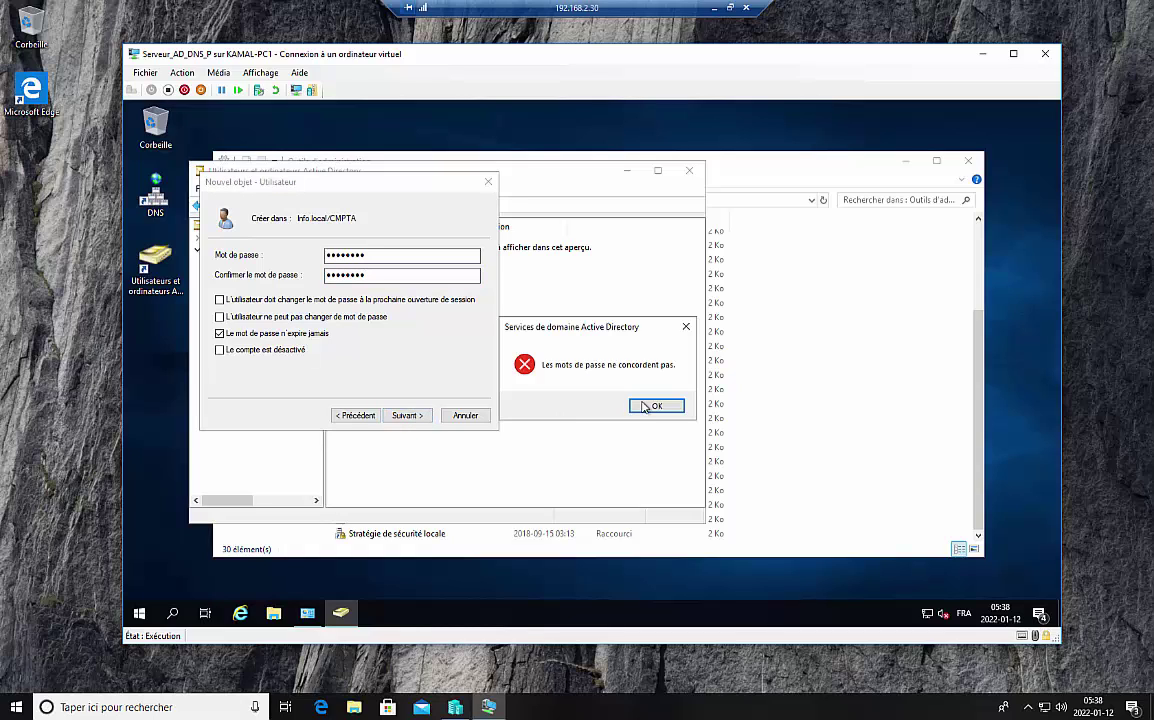
Step: Enter a matching eight-character password in both fields and continue to the summary page
click(645, 405)
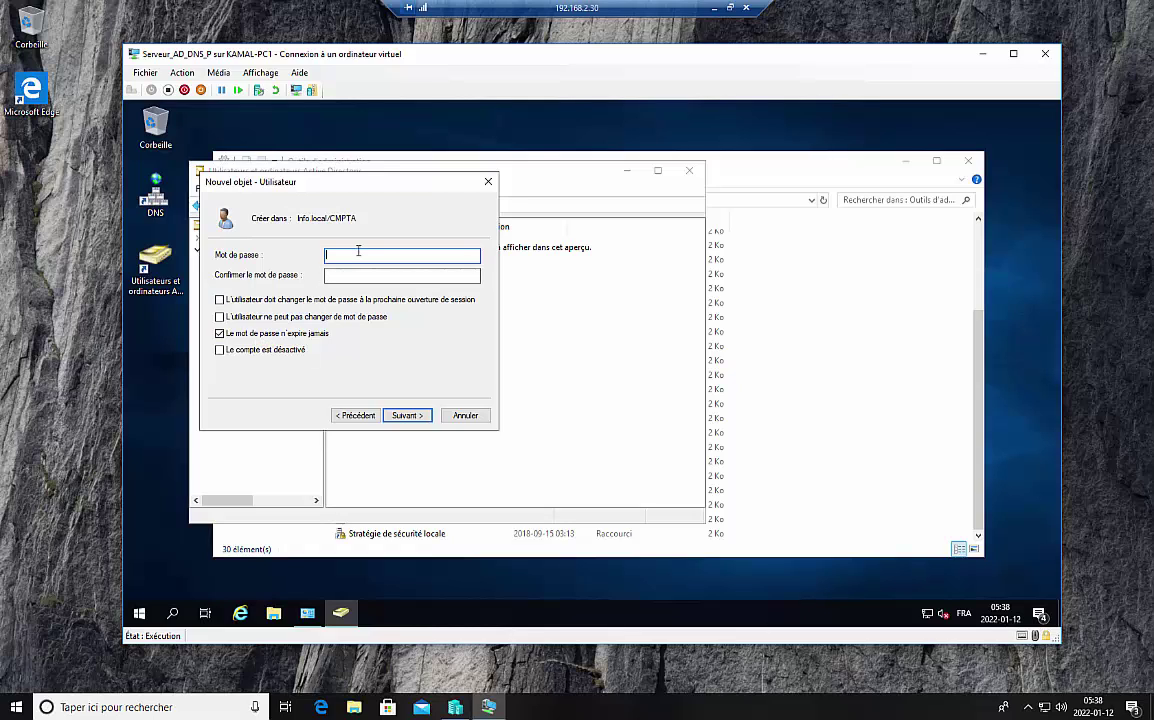
text(••••••••)
click(364, 277)
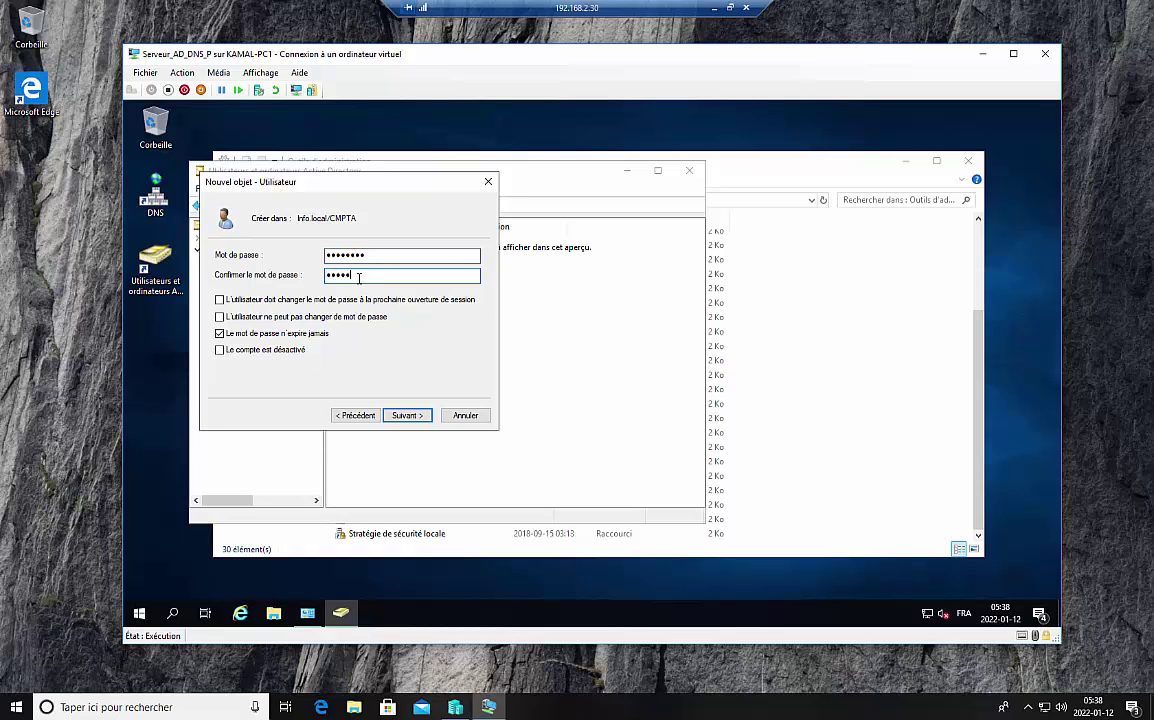
text(••••••••)
click(418, 415)
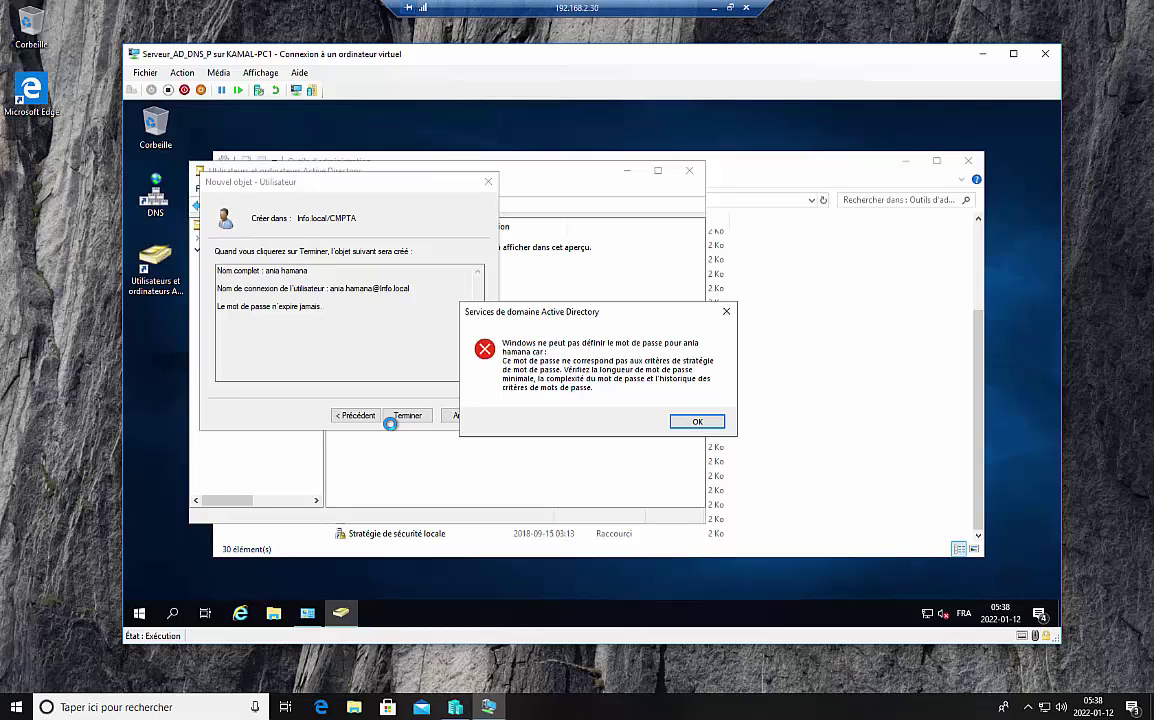
Step: Retry finishing the user, dismiss the password policy error, and return to the password page
click(700, 421)
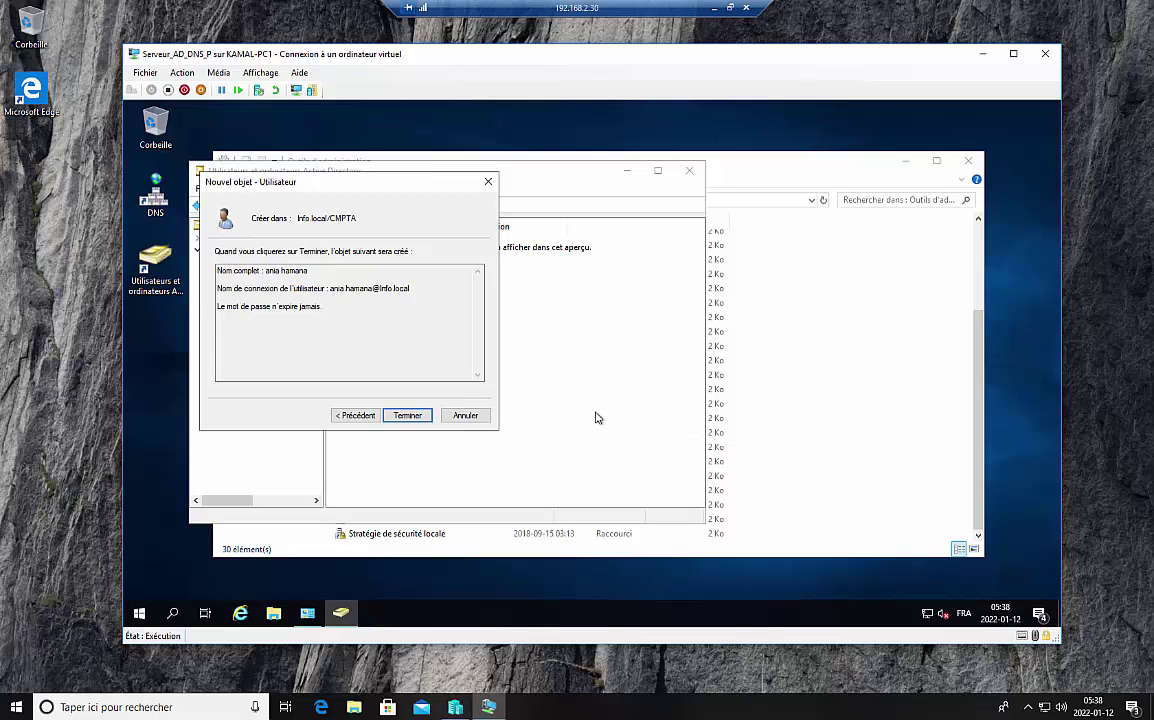
click(404, 417)
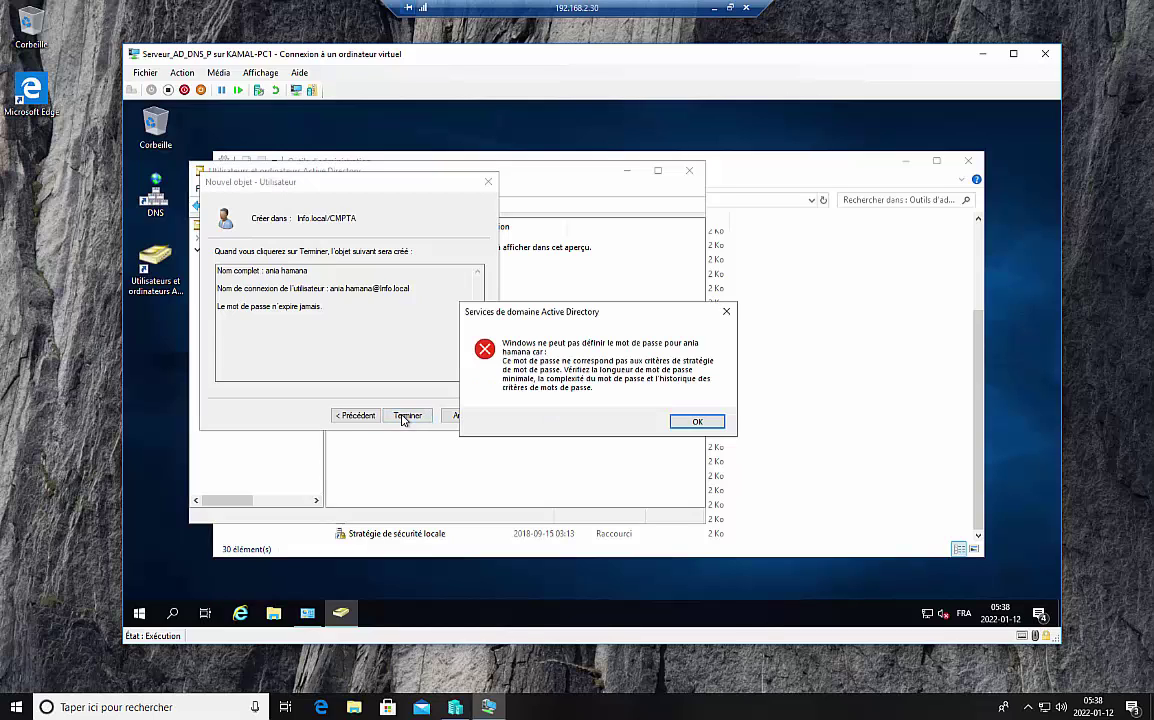
click(708, 423)
click(356, 415)
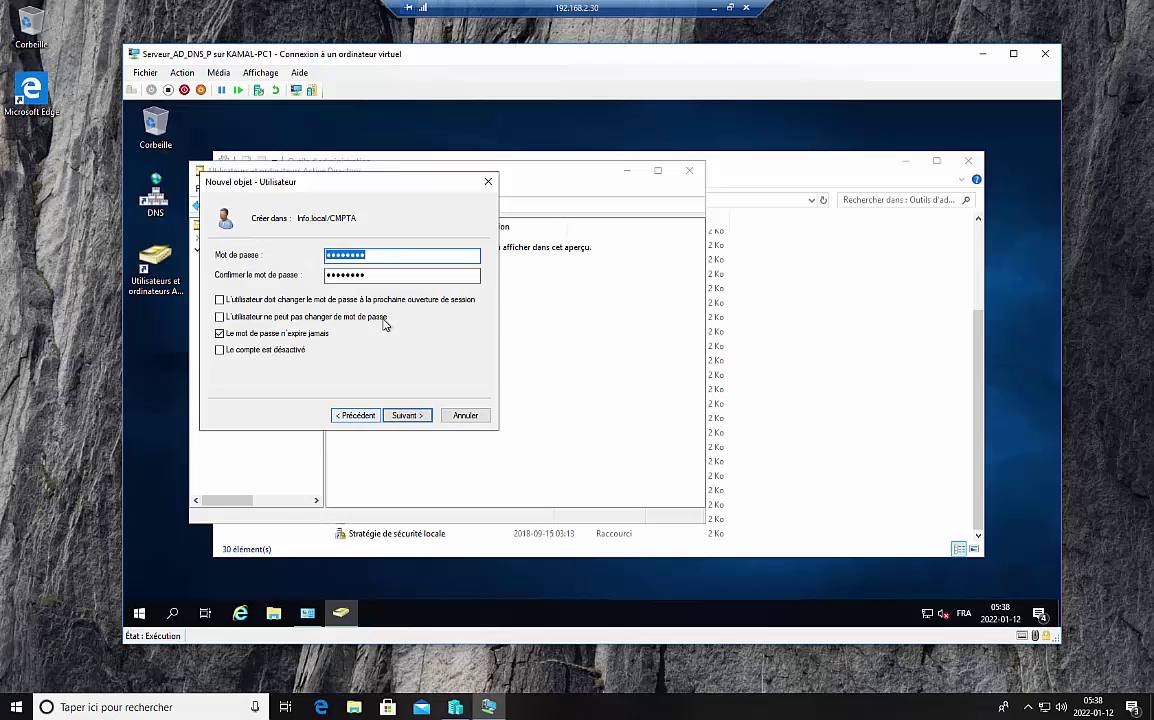
Step: Add one character to the confirmation password and retry finishing, which fails policy again
click(391, 258)
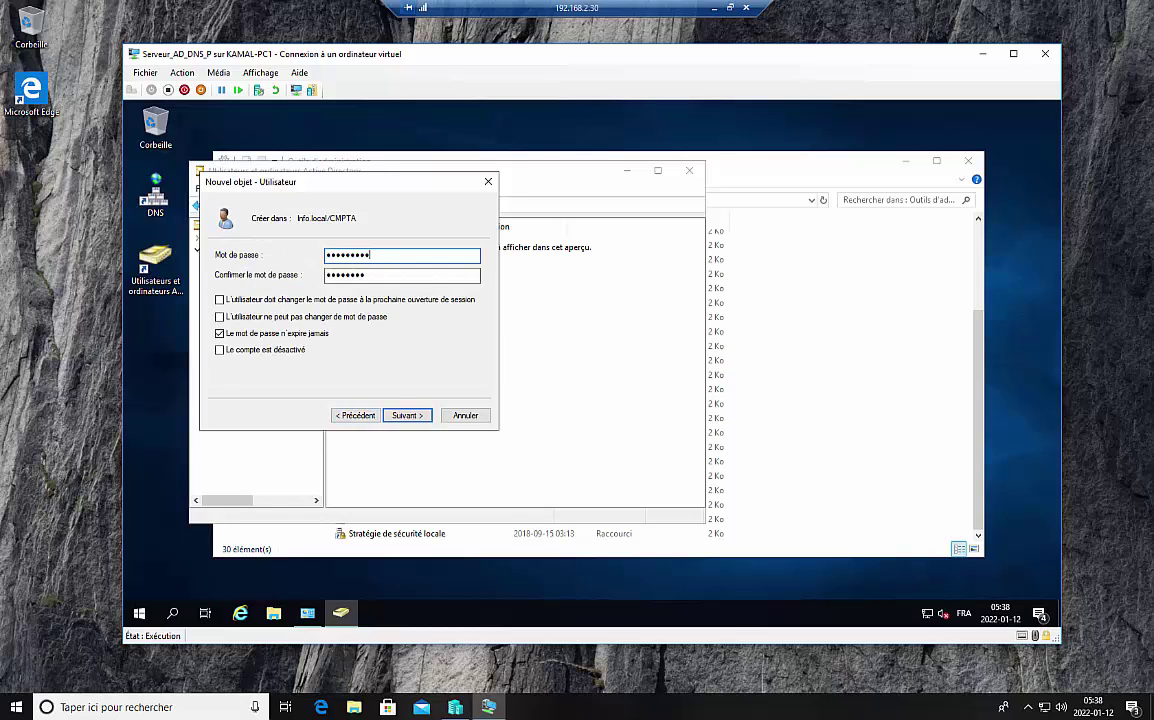
click(378, 274)
text(•)
click(406, 415)
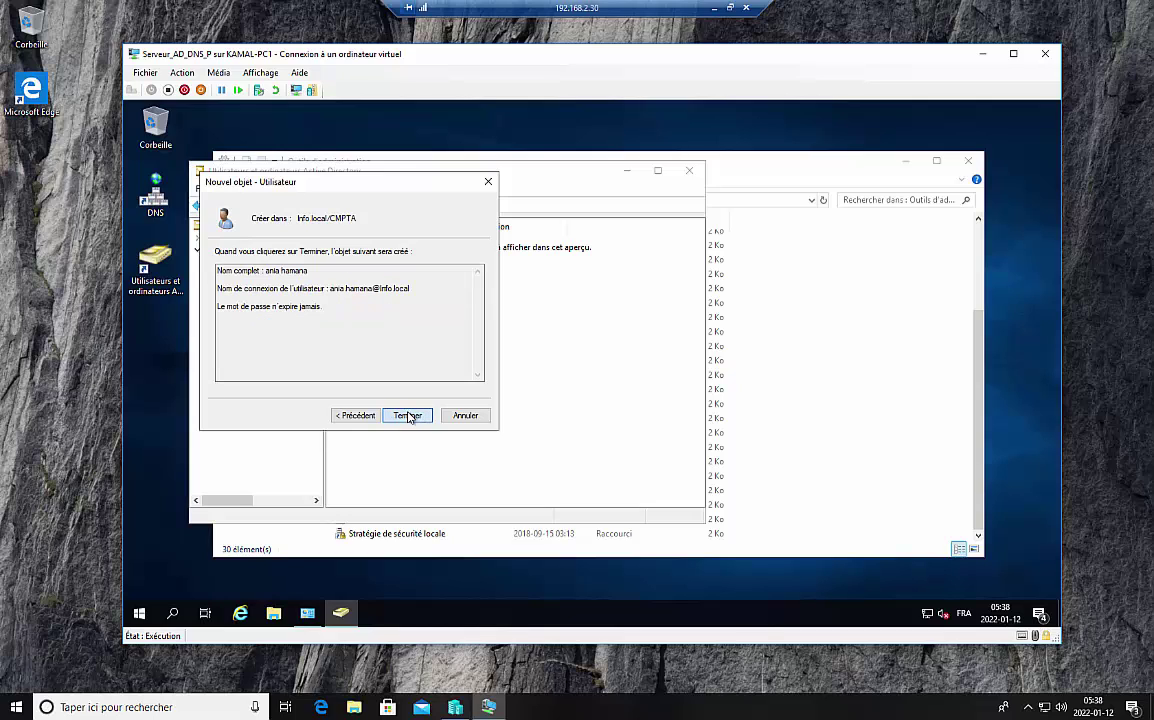
click(407, 416)
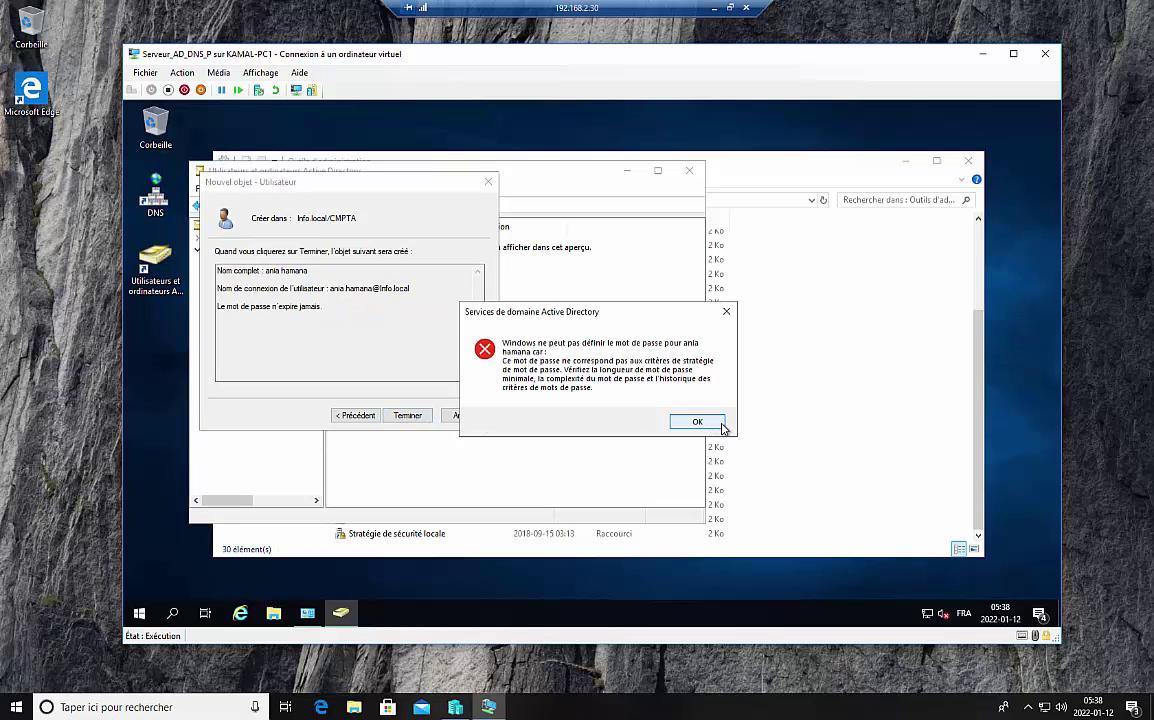
click(720, 425)
Step: Go back to the password page and select the whole password to replace it
click(355, 415)
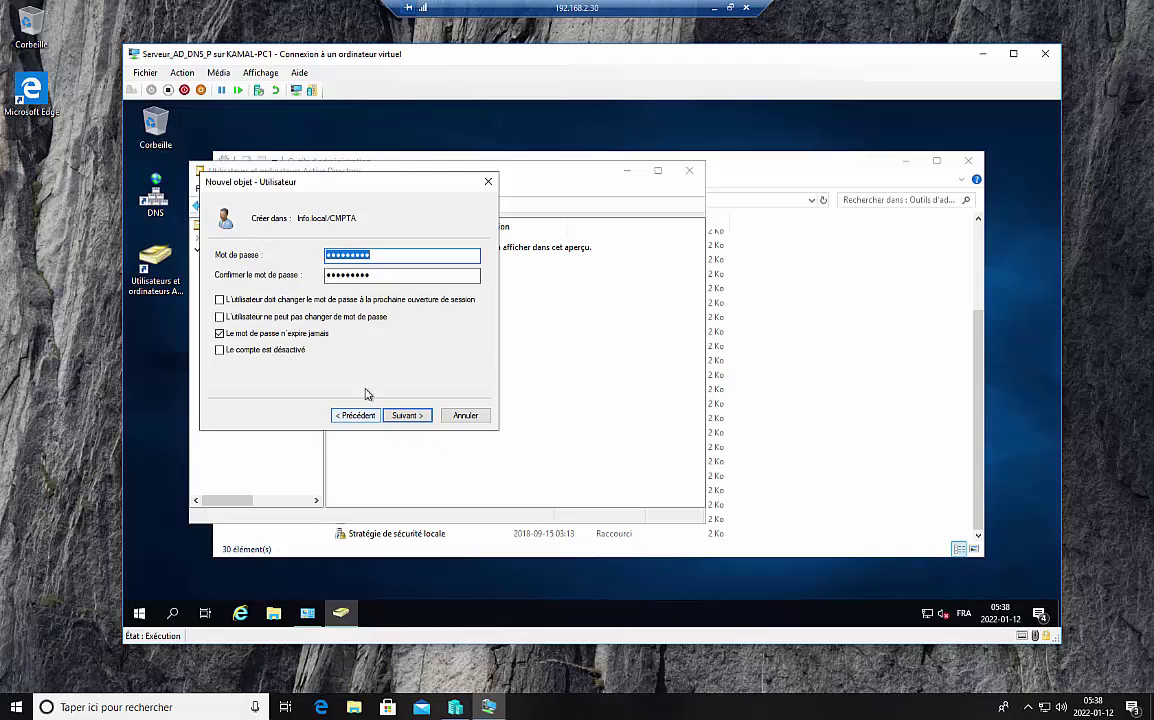
click(393, 254)
drag(393, 254, 246, 256)
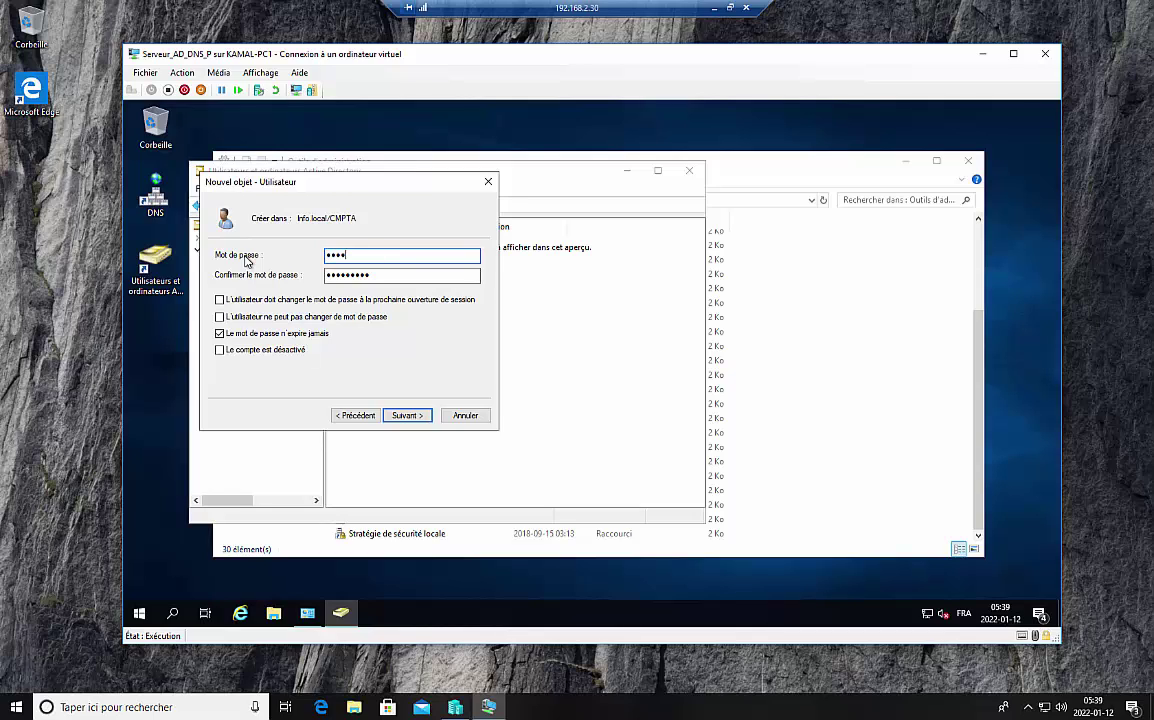
Step: Type a new policy-compliant password in both the password and confirmation fields
key(BackSpace)
key(BackSpace)
key(Tab)
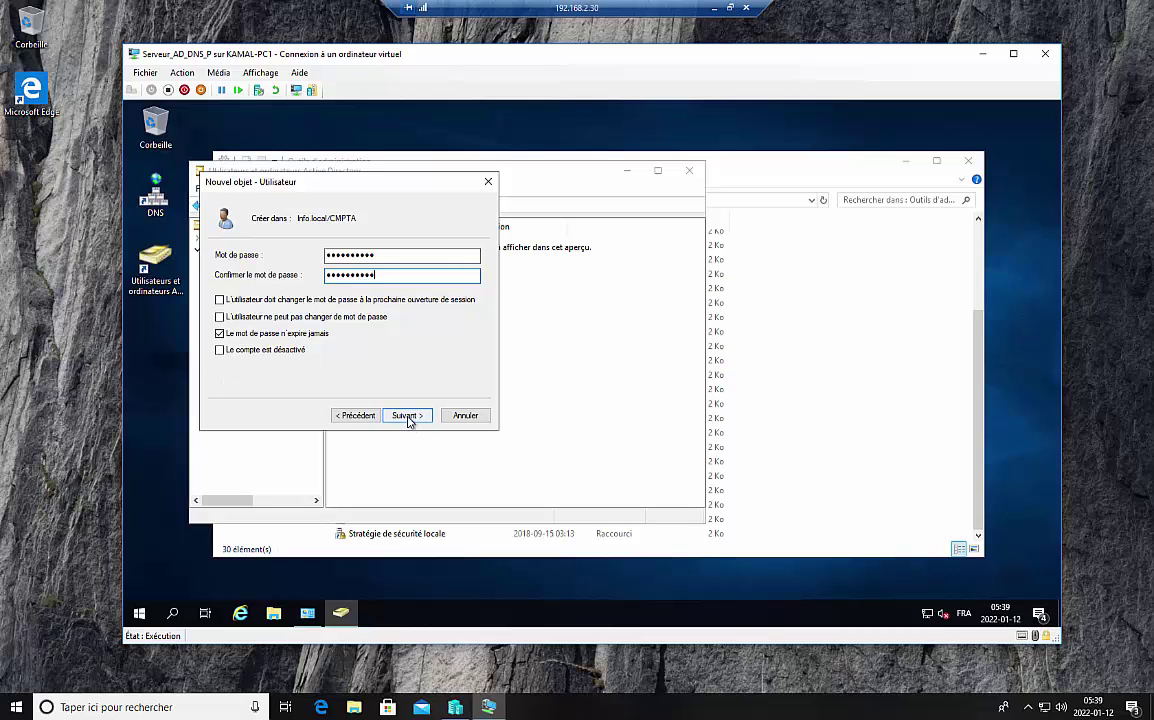
Step: Finish creating the user in CMPTA, then show the TI unit's contents
click(407, 415)
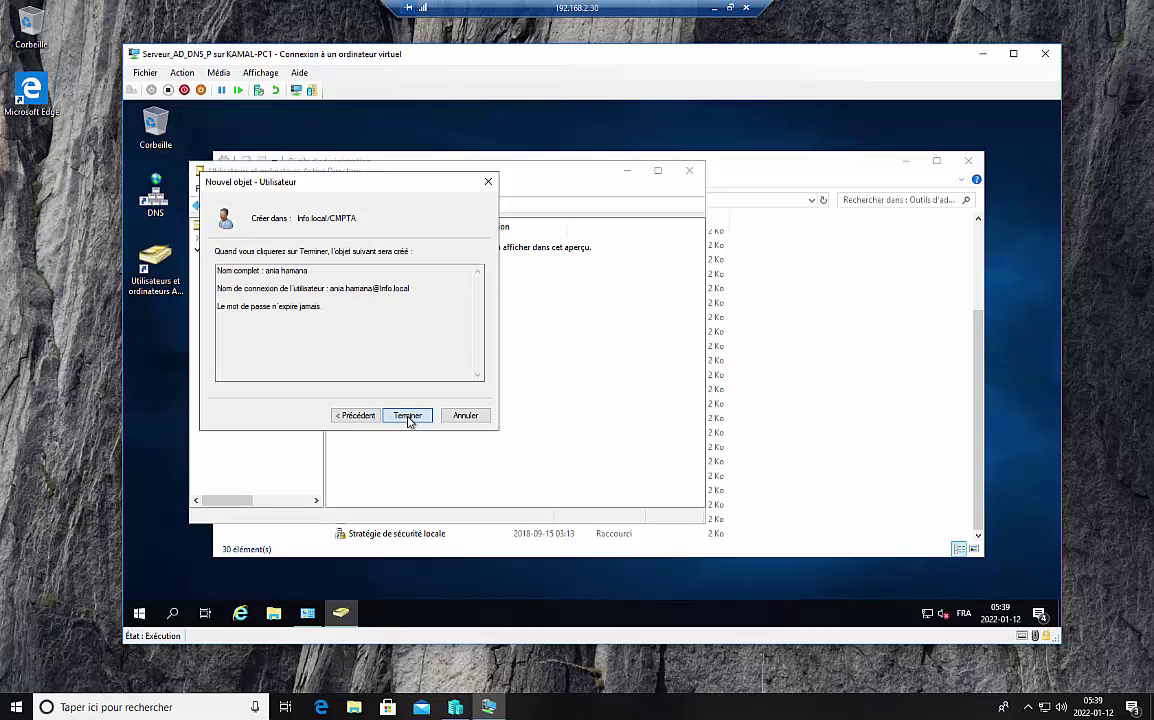
click(407, 415)
click(411, 386)
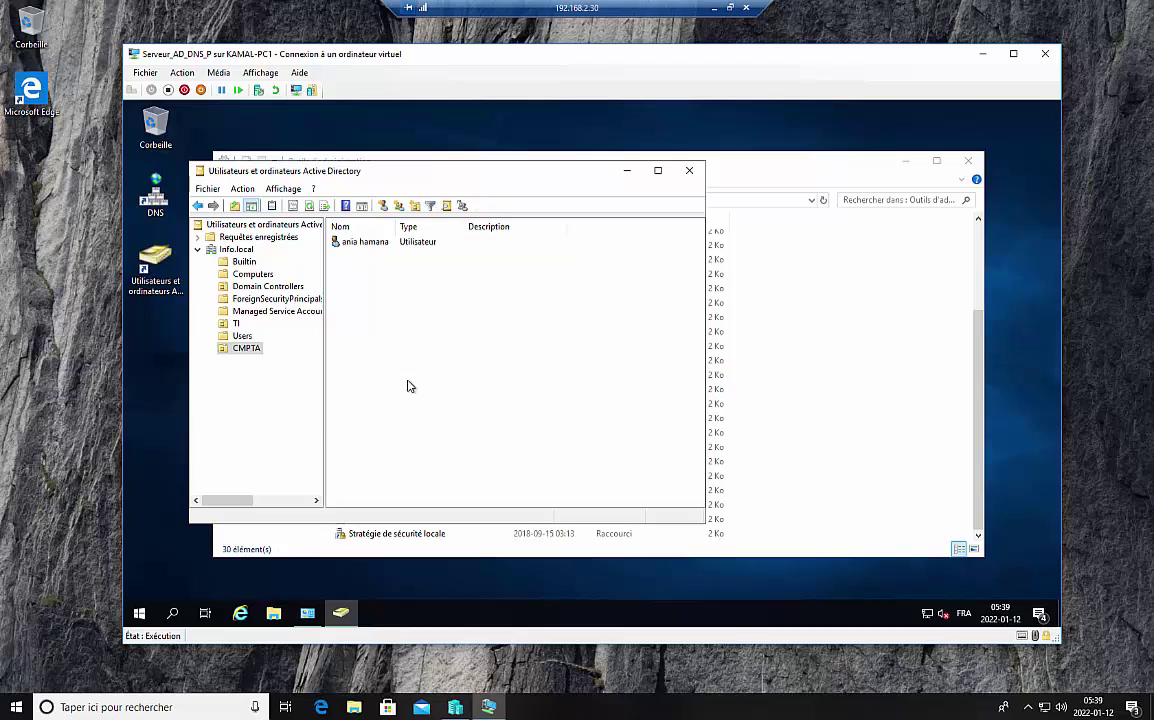
click(236, 323)
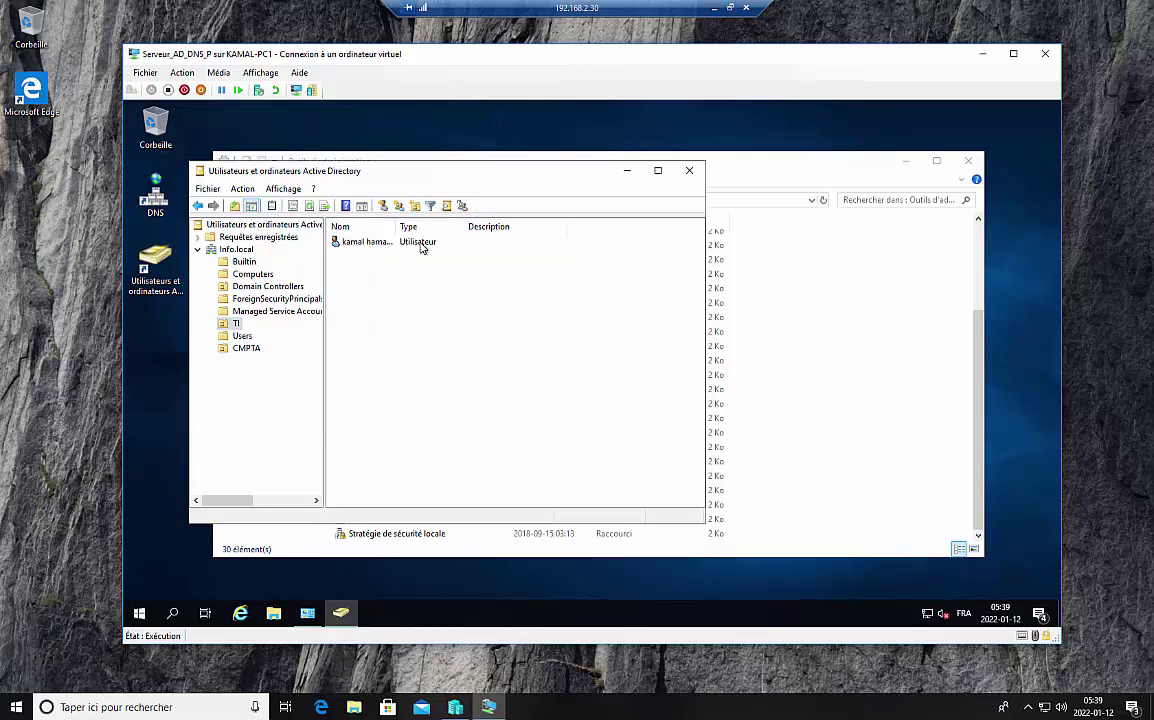
Step: Close ADUC, open DNS Manager, and show the Info.local forward lookup zone's records
click(689, 172)
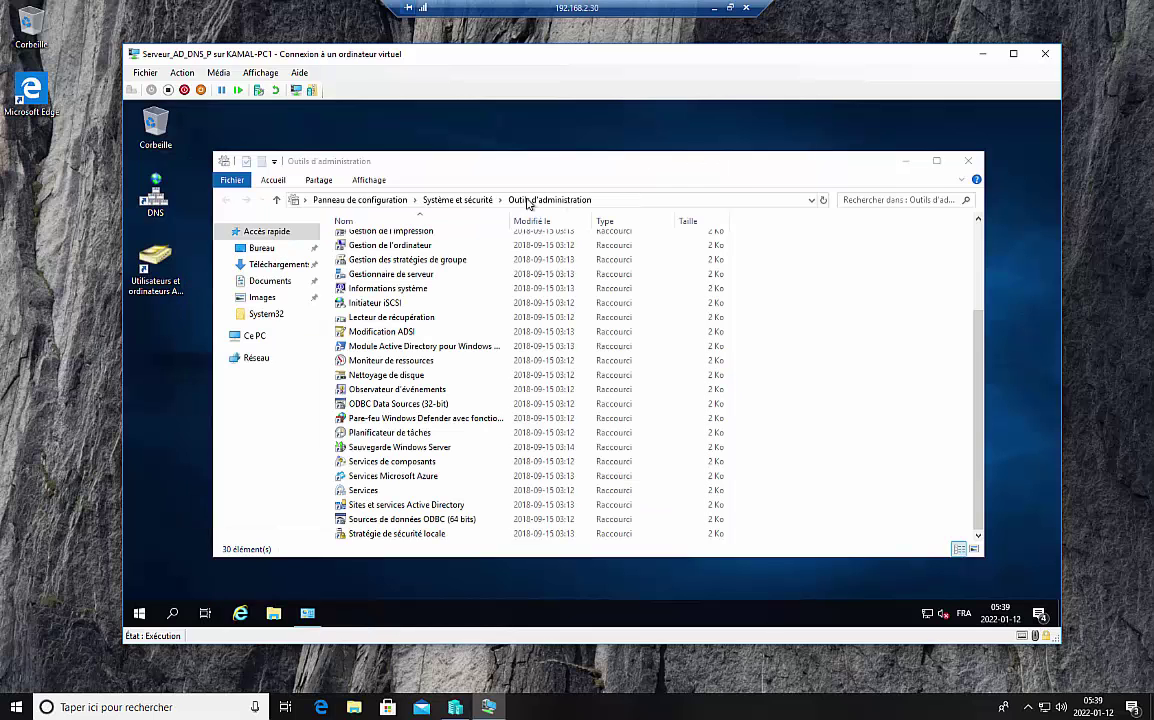
double_click(152, 198)
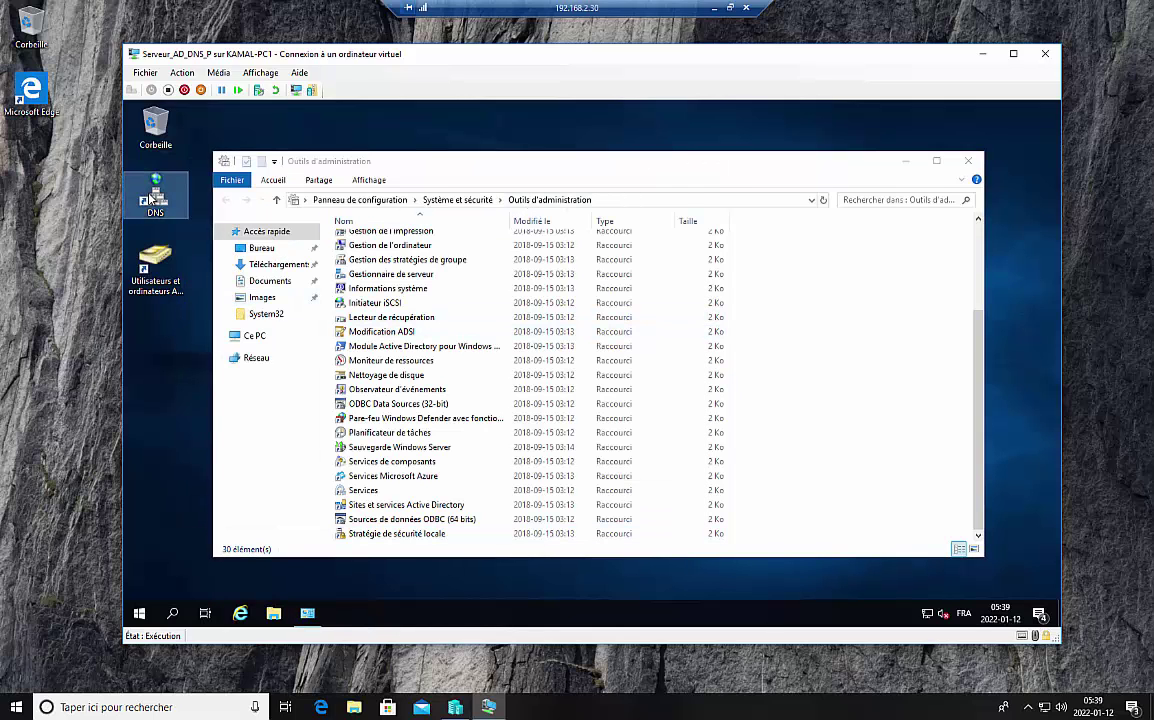
click(181, 220)
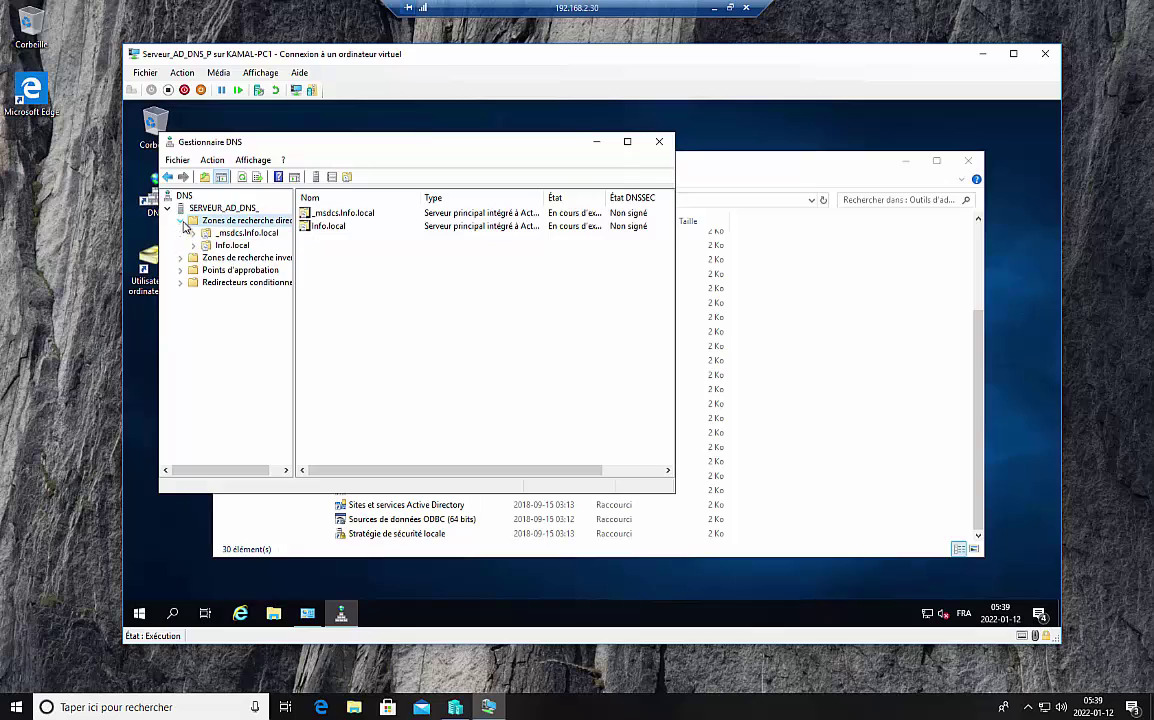
double_click(198, 247)
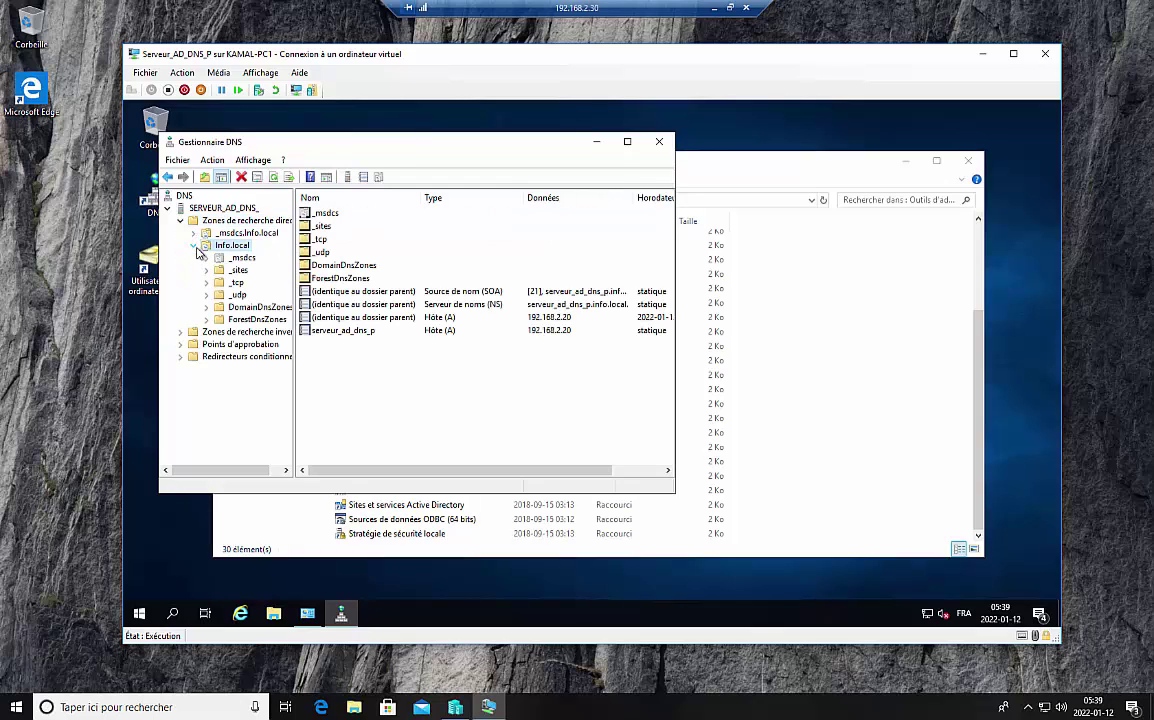
Step: Collapse Info.local and bring up the DNS server node's context menu
right_click(222, 222)
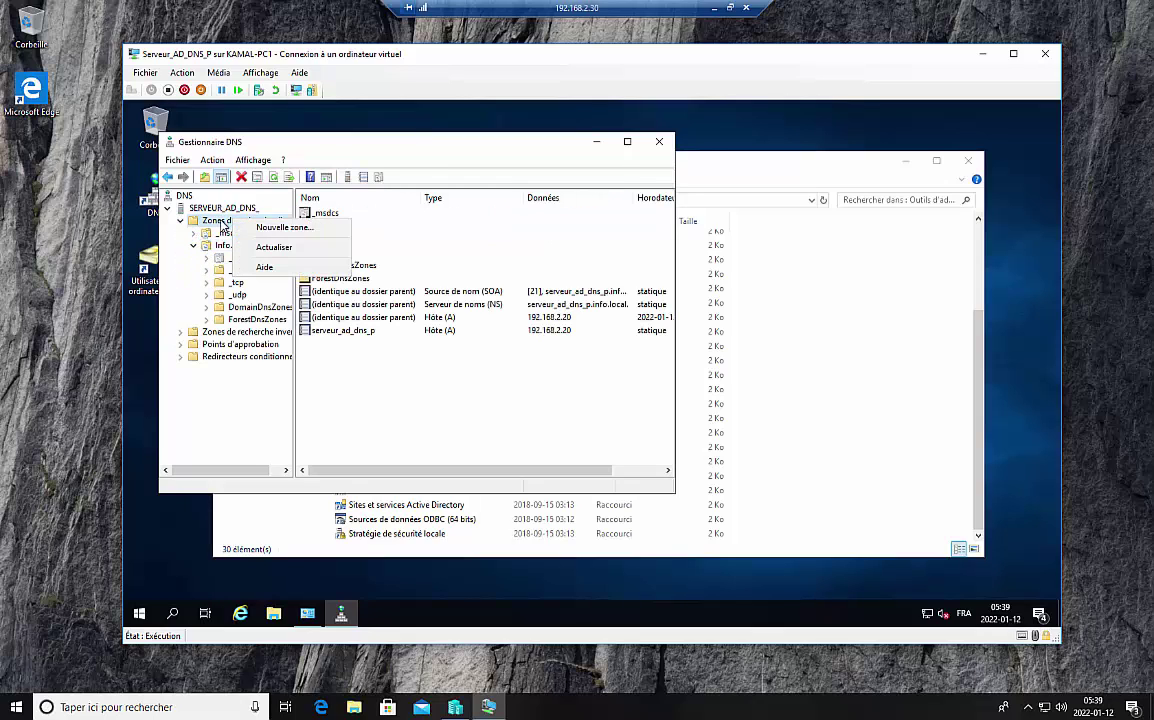
click(194, 246)
right_click(219, 222)
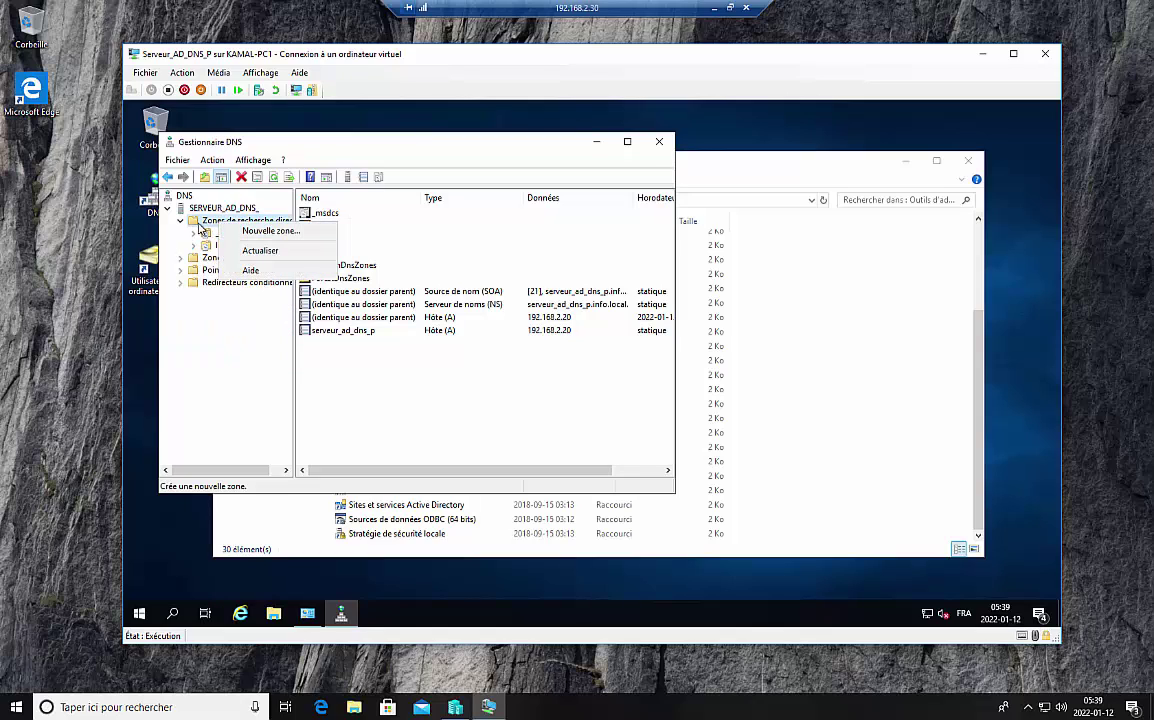
right_click(199, 222)
right_click(204, 215)
right_click(206, 208)
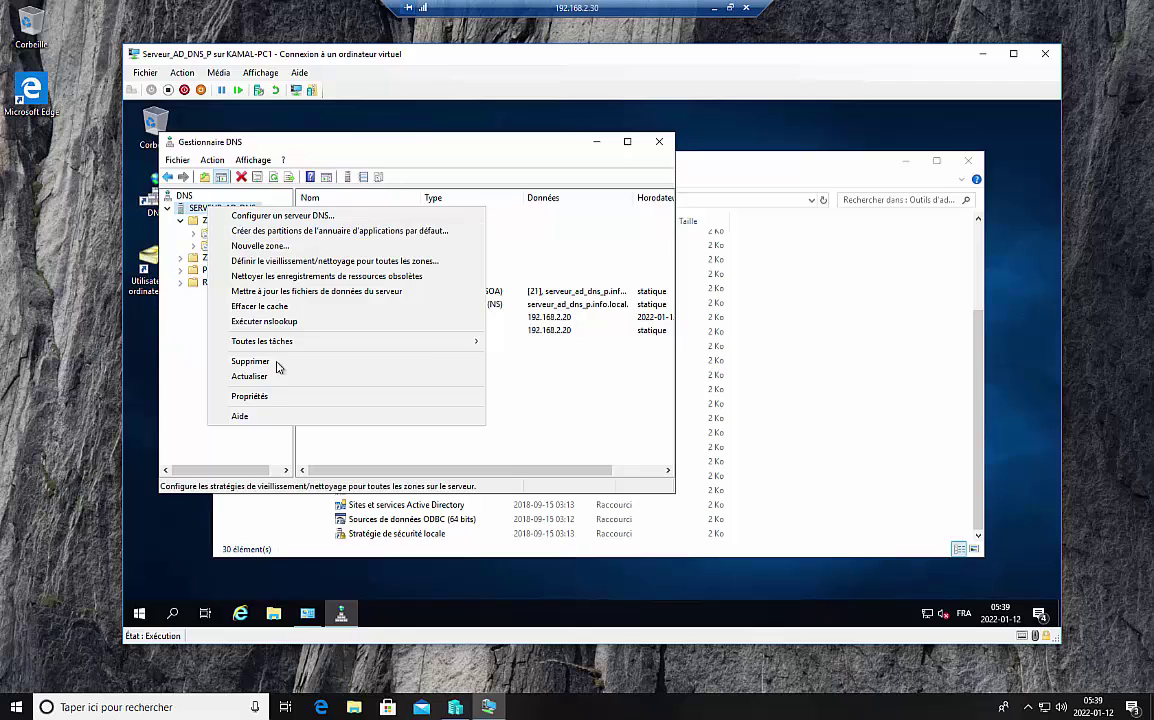
Step: Open the DNS server's properties and edit the list on the Redirecteurs tab
click(258, 397)
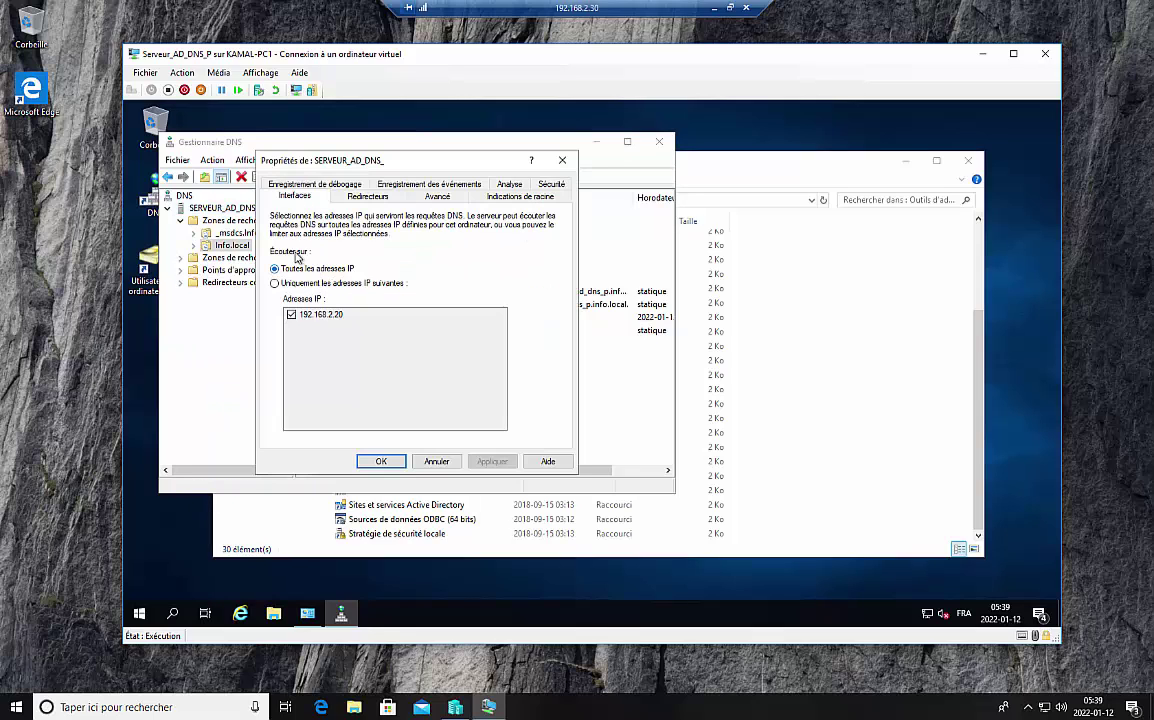
click(422, 199)
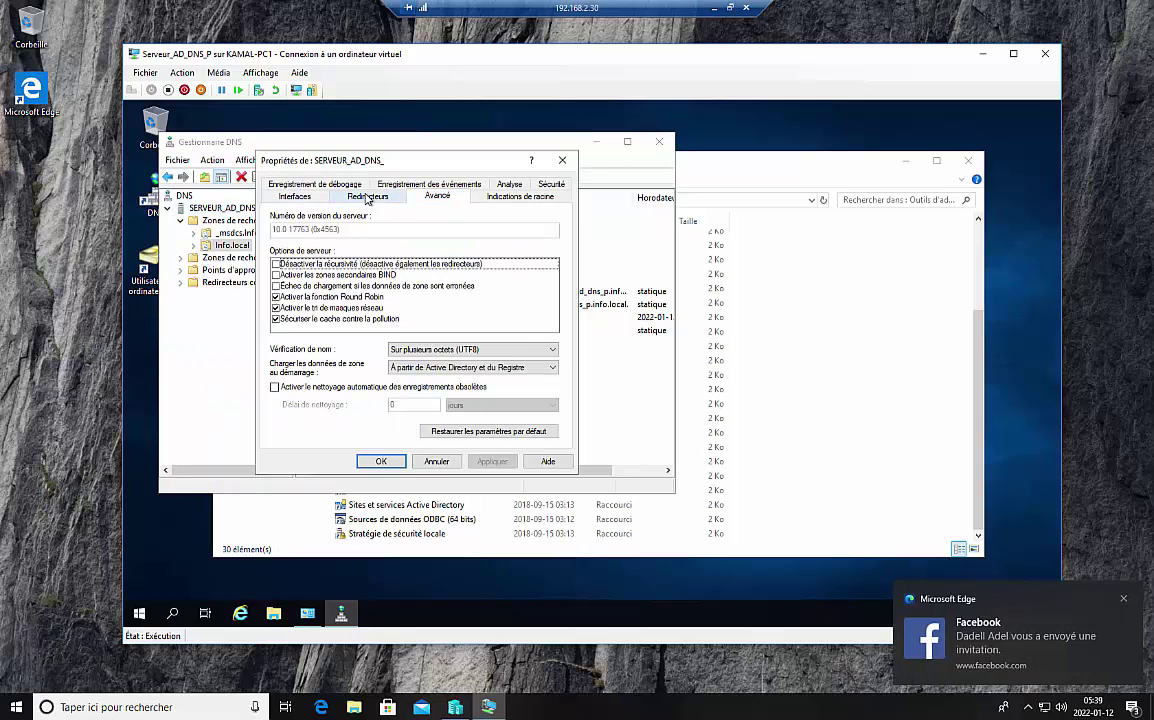
click(368, 198)
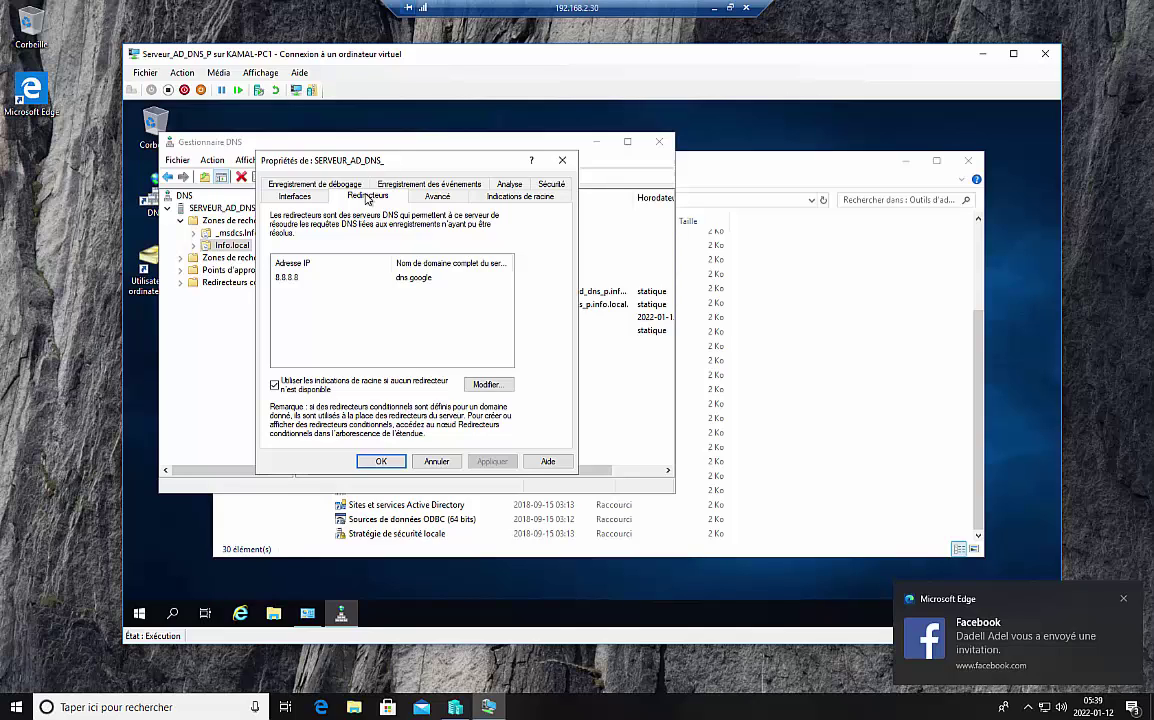
click(488, 386)
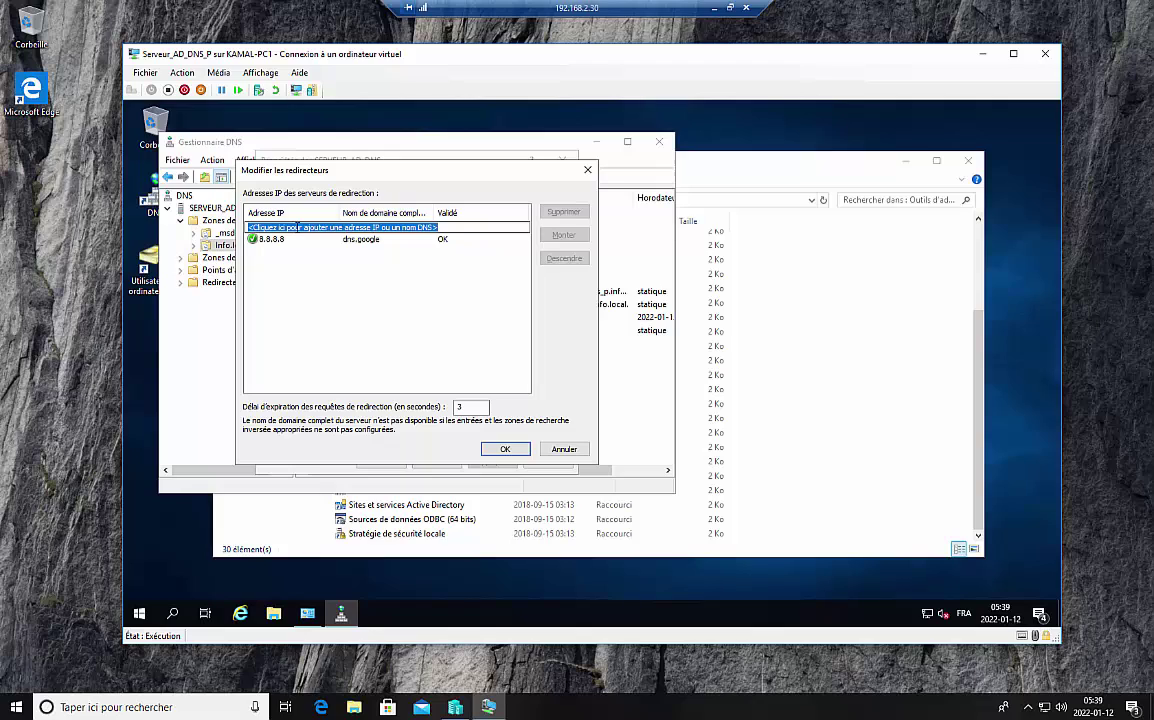
Step: Add 8.8.4.4 as a new forwarder entry next to 8.8.8.8 and confirm
click(297, 227)
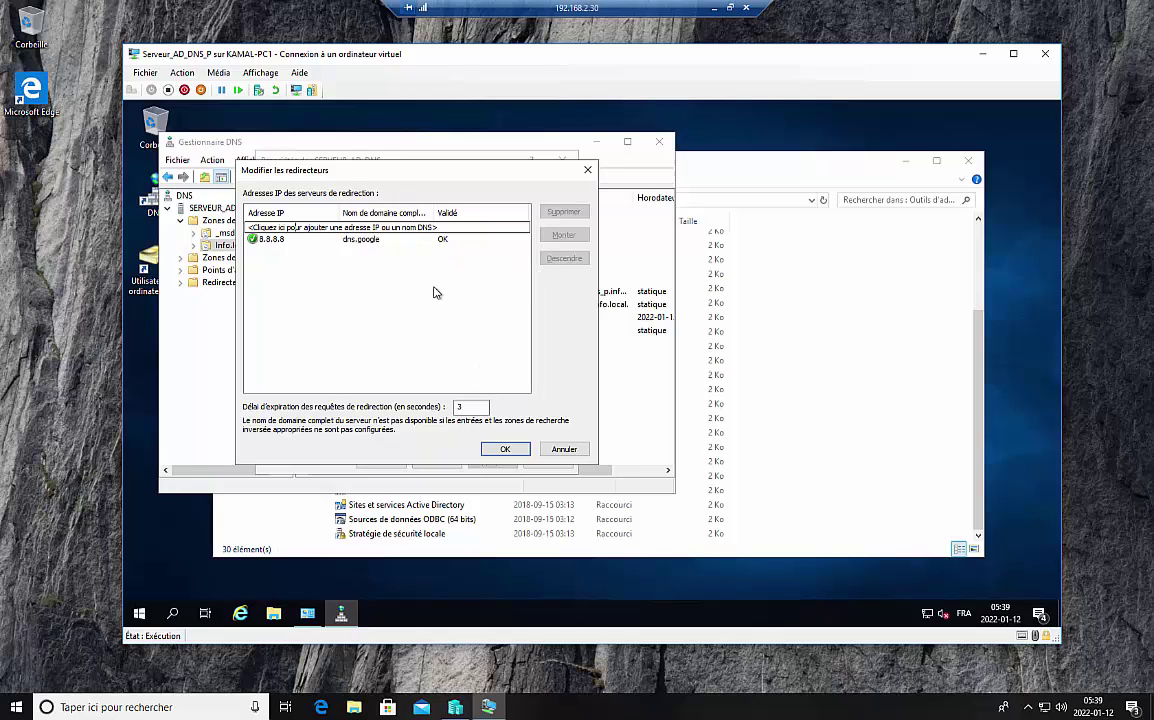
click(278, 242)
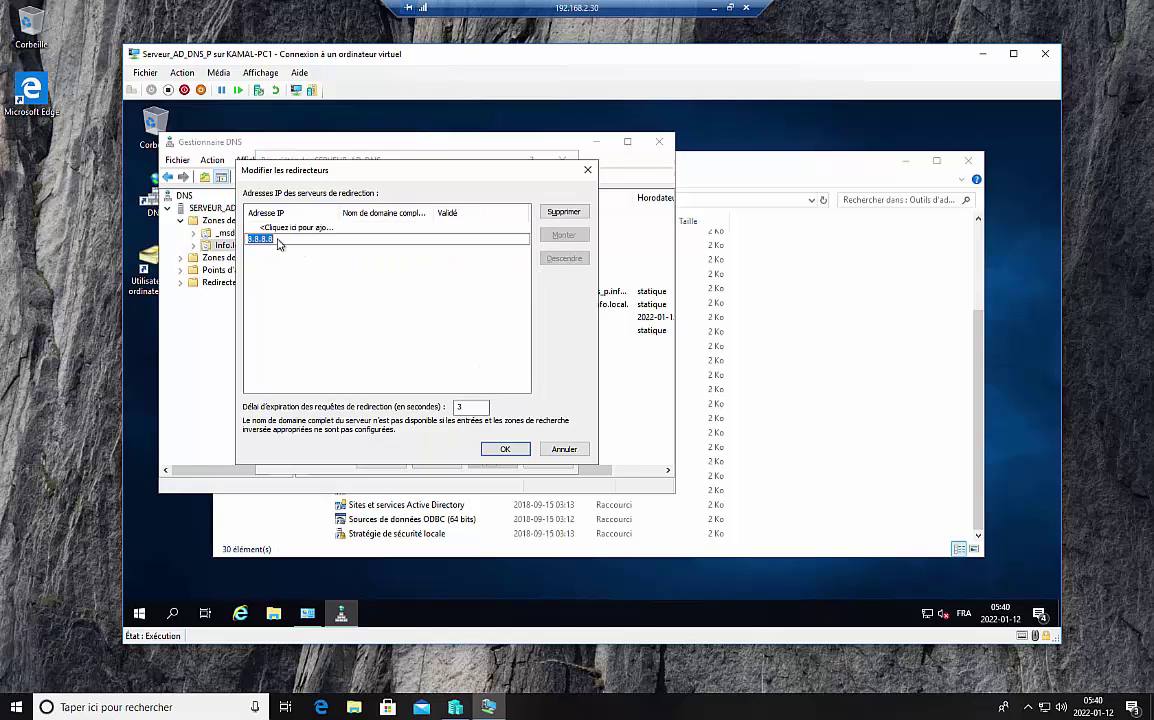
key(Return)
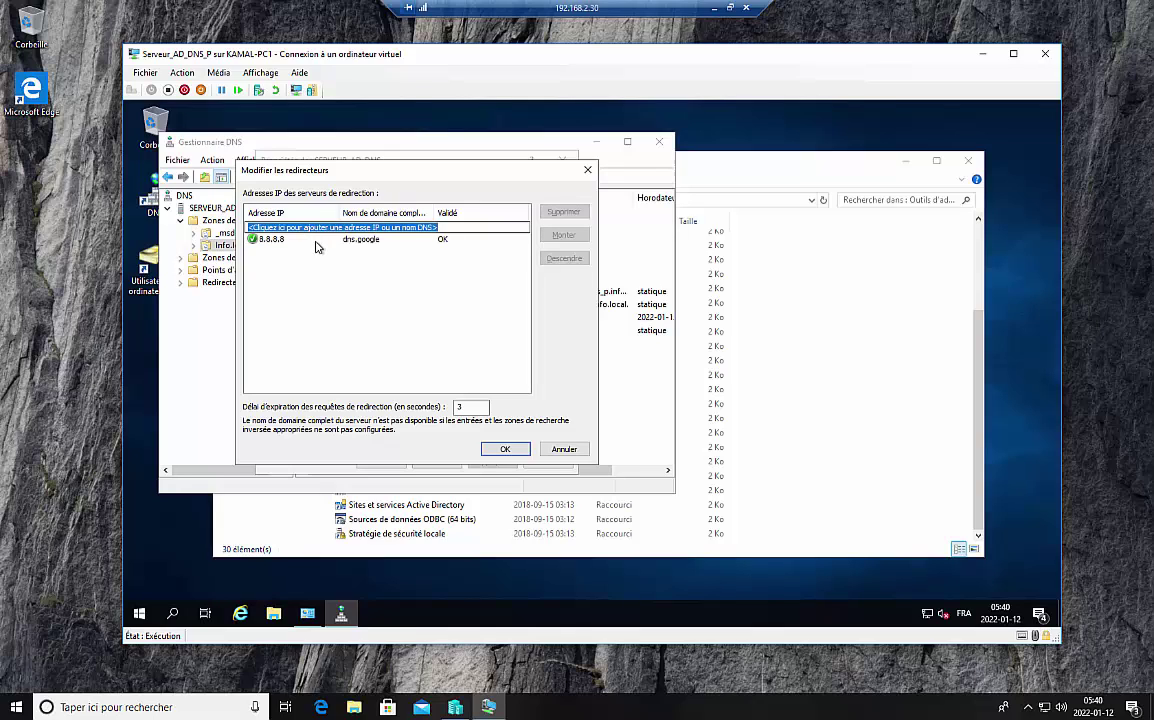
text(8.8.4.4)
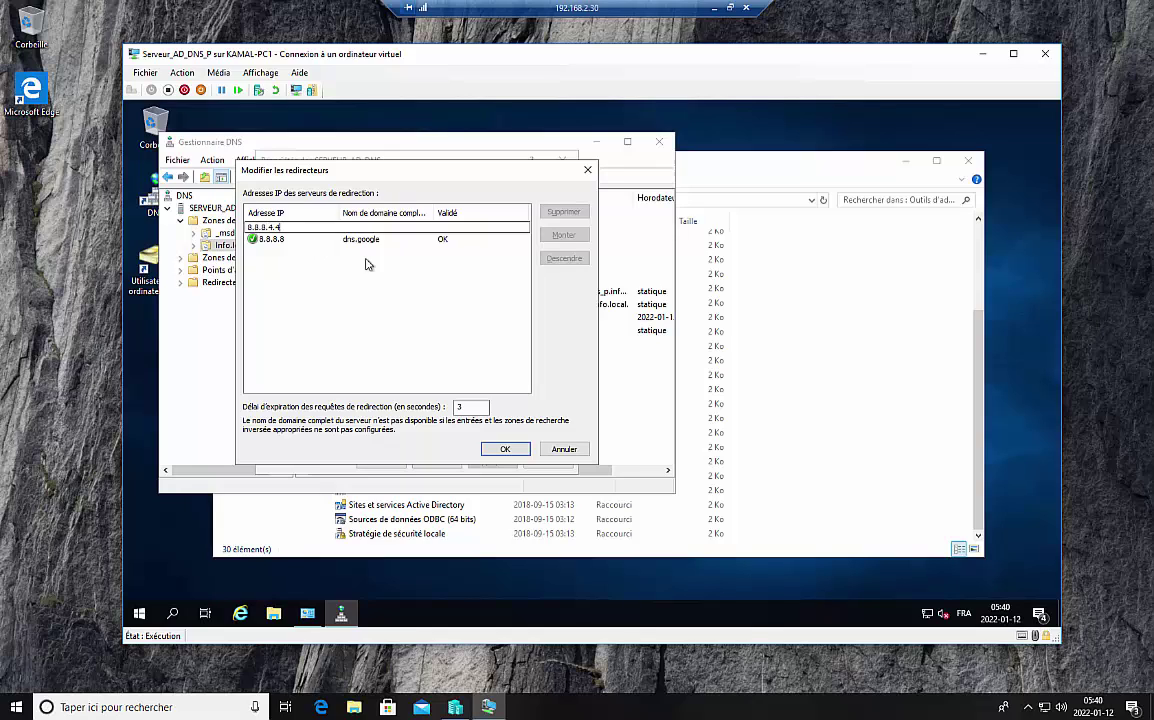
click(500, 452)
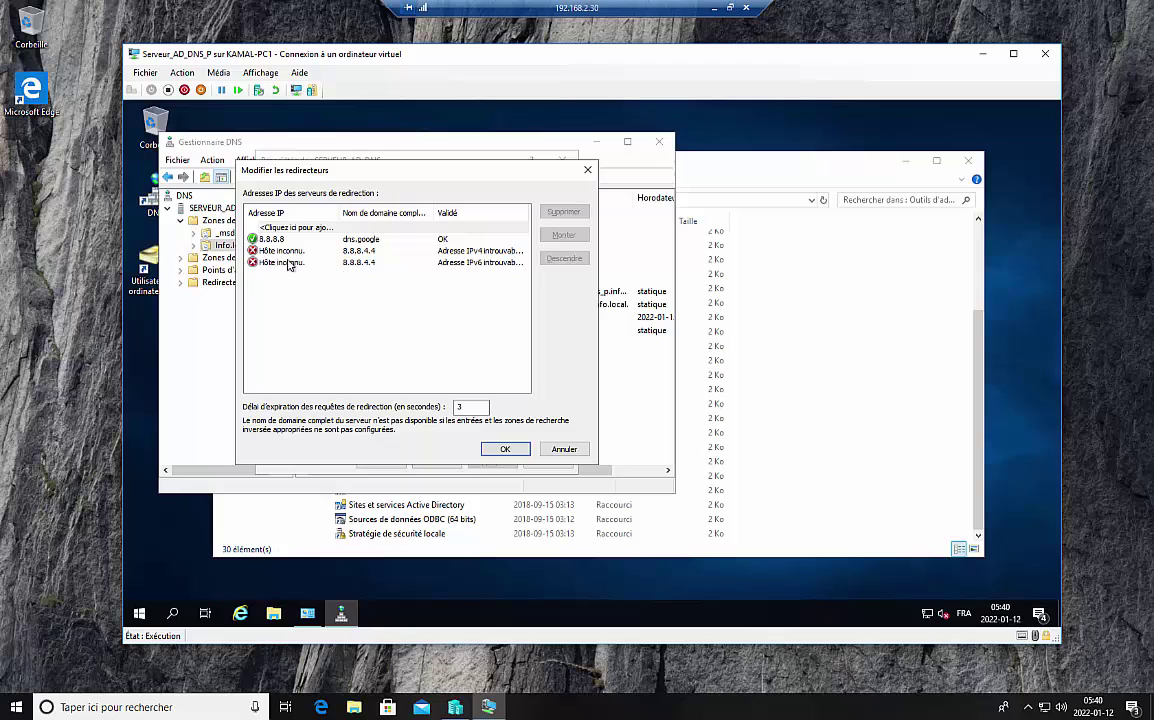
Step: Fix the mistyped 8.8..4.4 forwarder by removing the extra dot and confirm
double_click(289, 262)
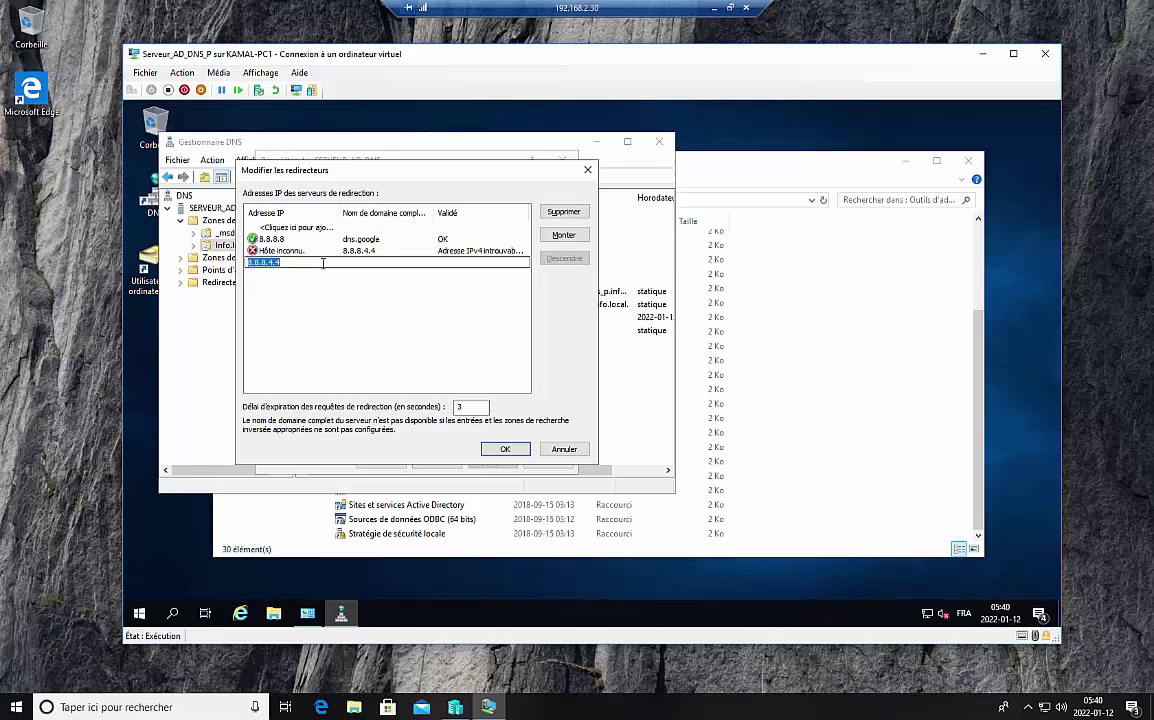
click(287, 252)
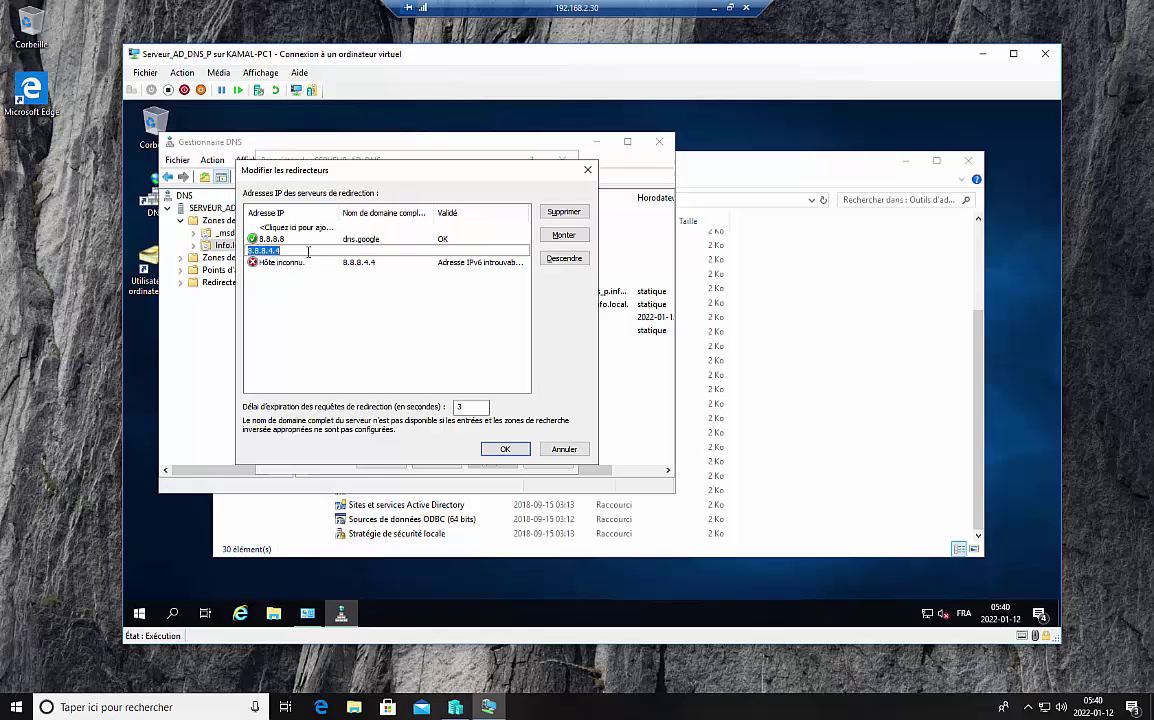
click(308, 252)
click(505, 449)
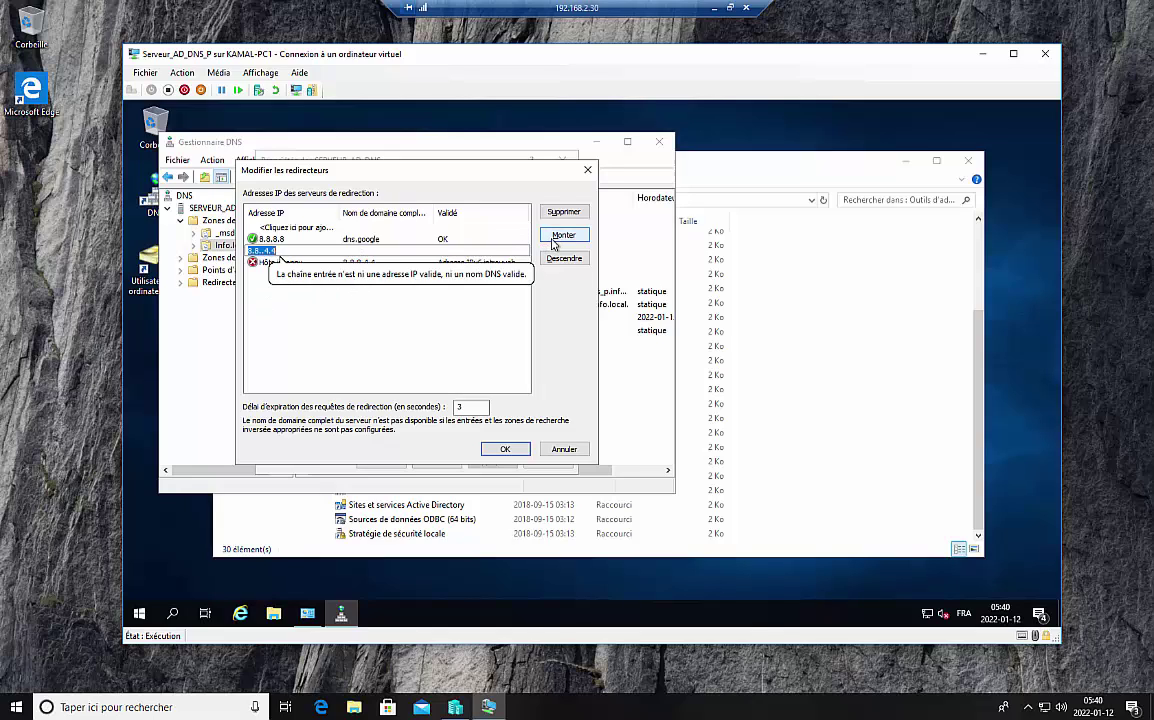
click(552, 244)
click(358, 309)
click(284, 252)
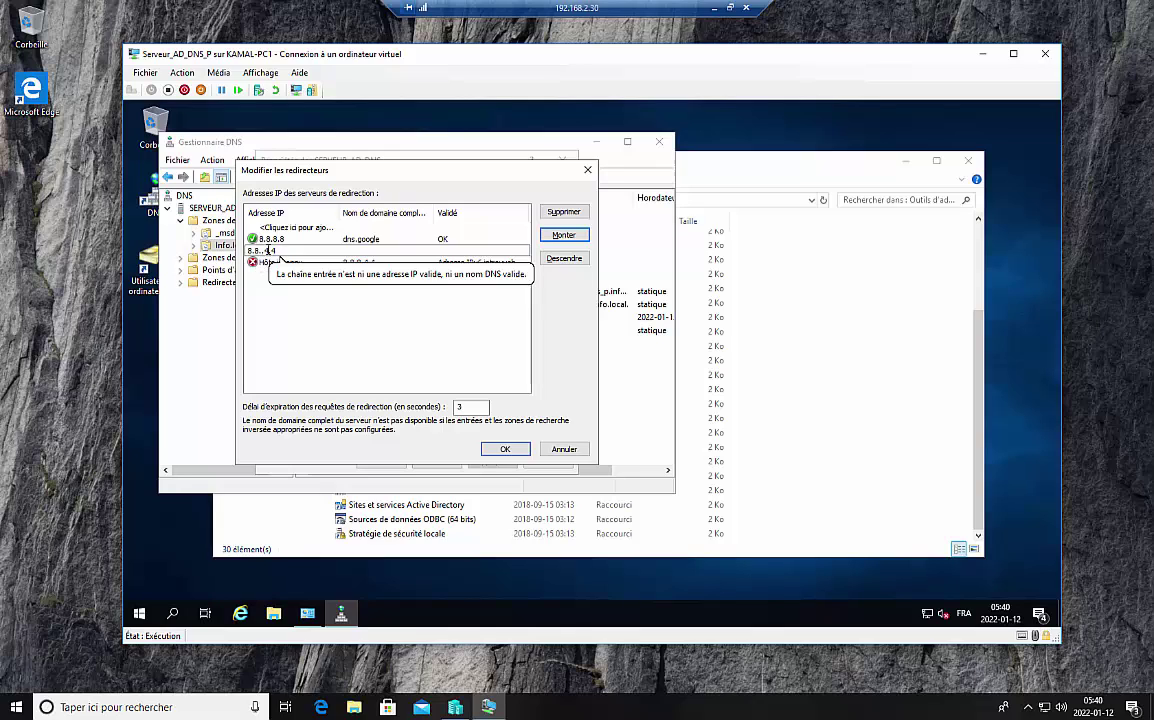
key(BackSpace)
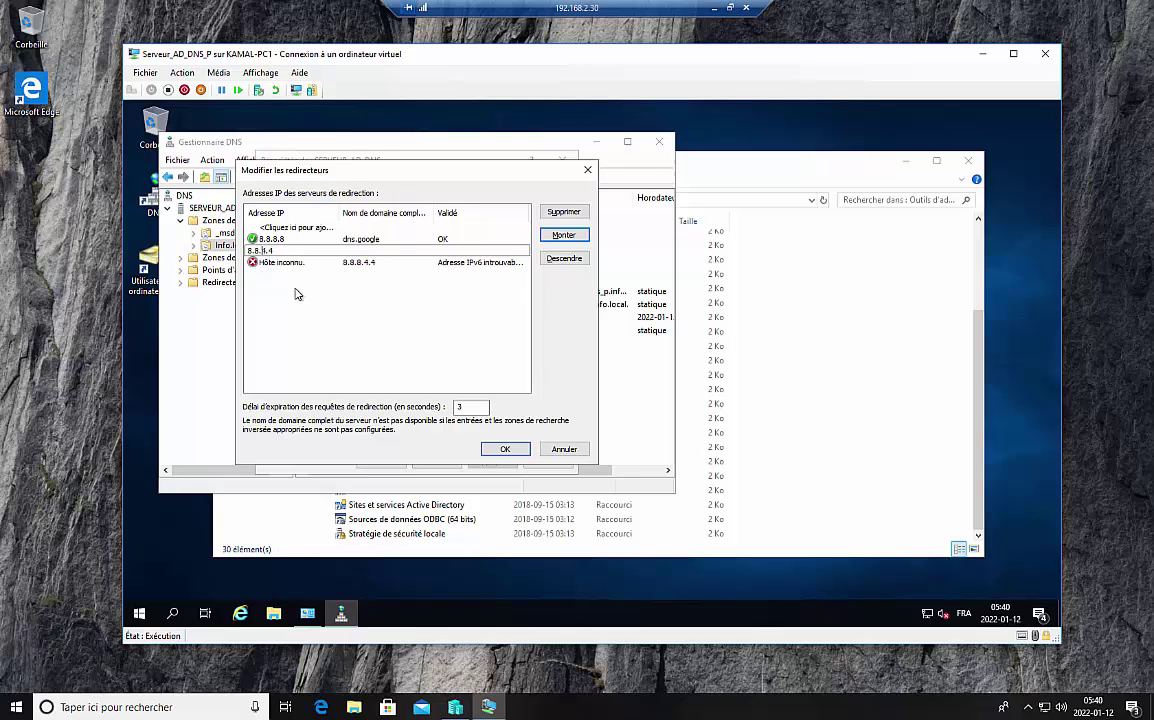
click(507, 455)
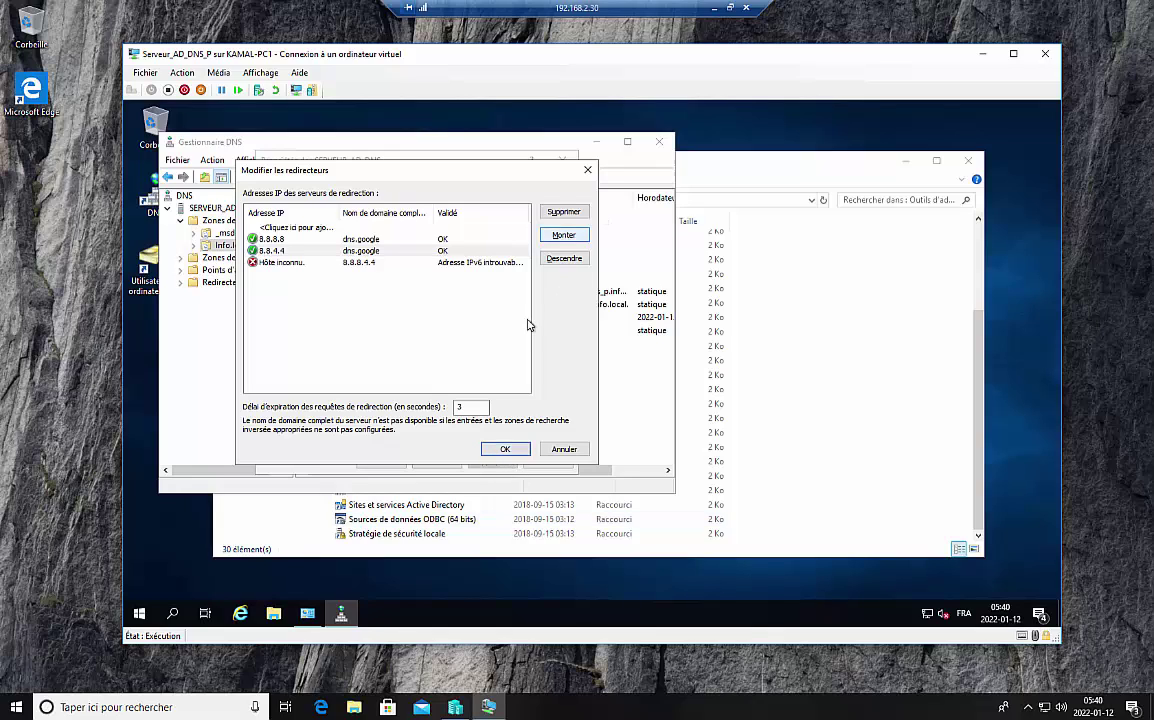
Step: Delete the unresolved Hôte inconnu entry, then cancel all forwarder edits
click(297, 263)
click(297, 263)
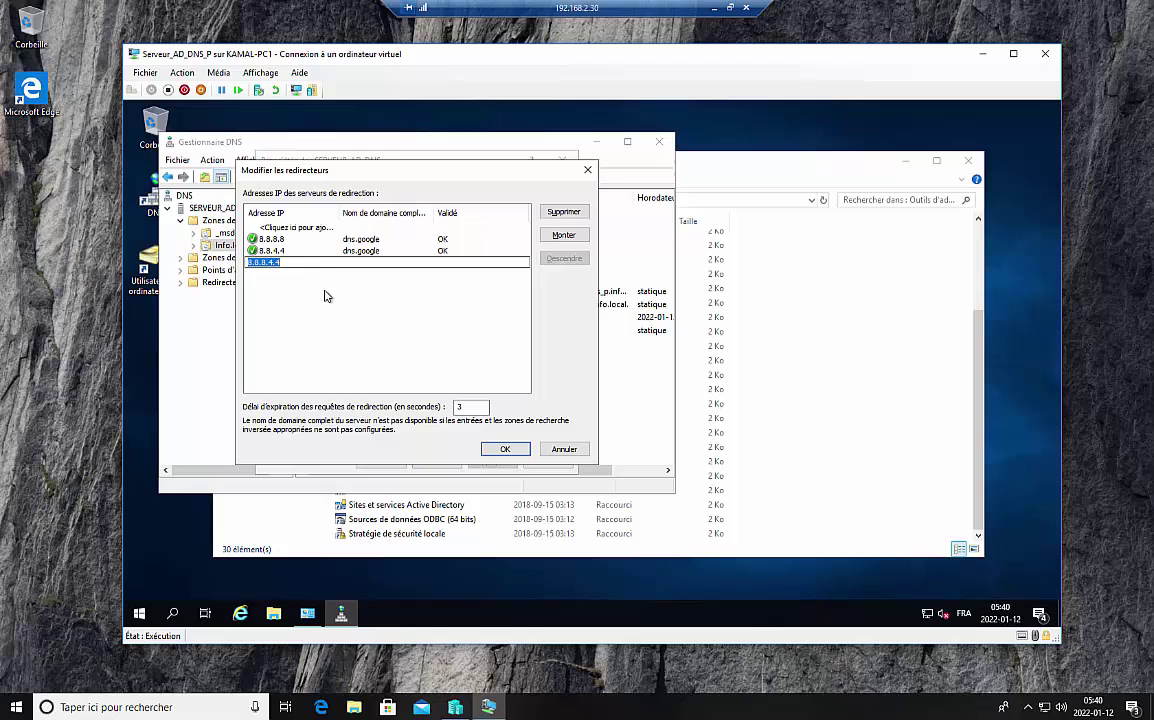
key(BackSpace)
click(505, 450)
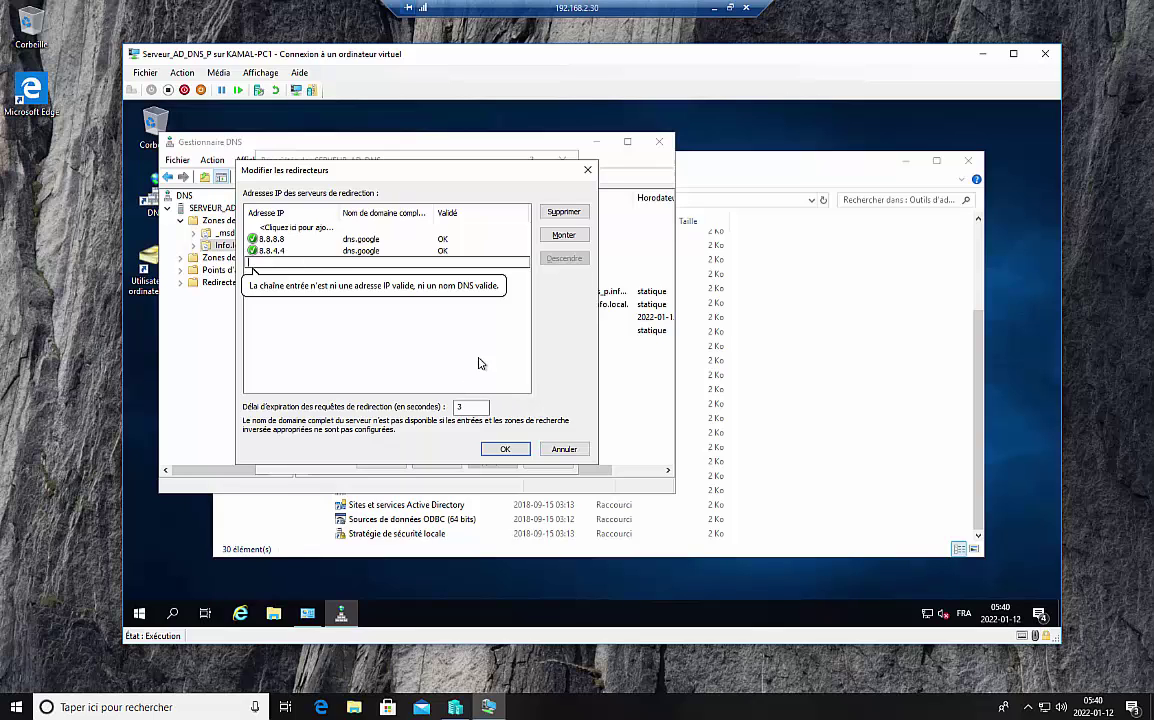
click(565, 450)
Step: Enter 8.8.4.4 as a forwarder below 8.8.8.8, apply, and close the server properties
click(290, 278)
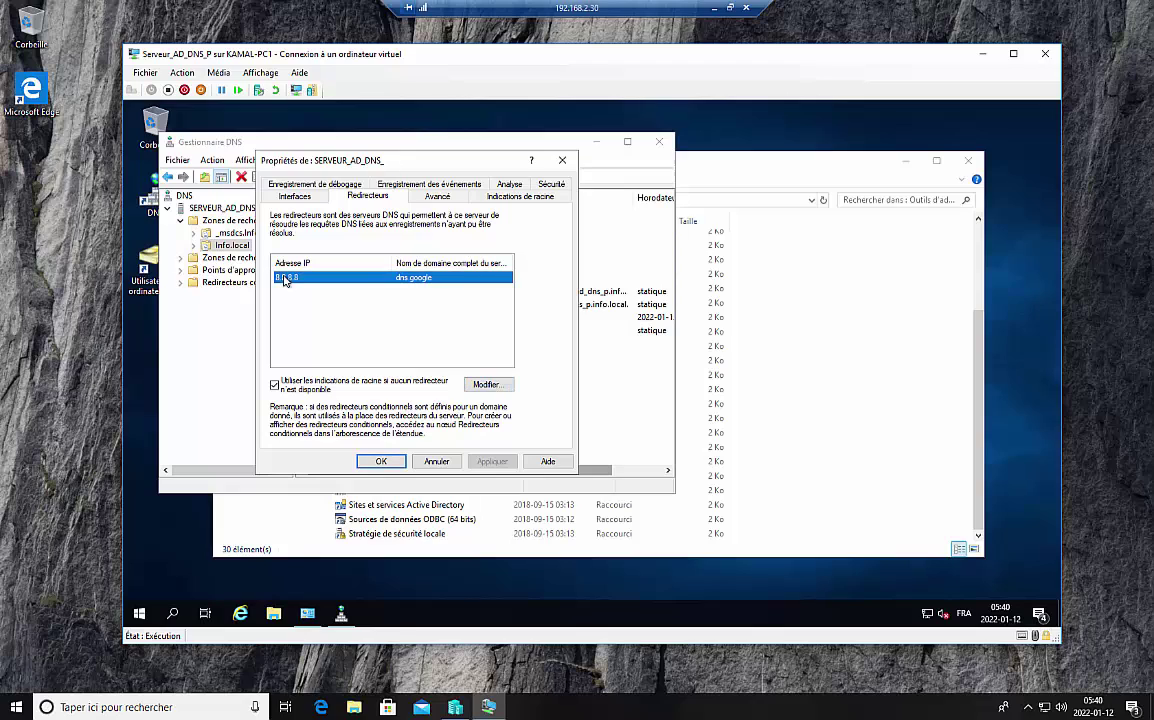
click(484, 385)
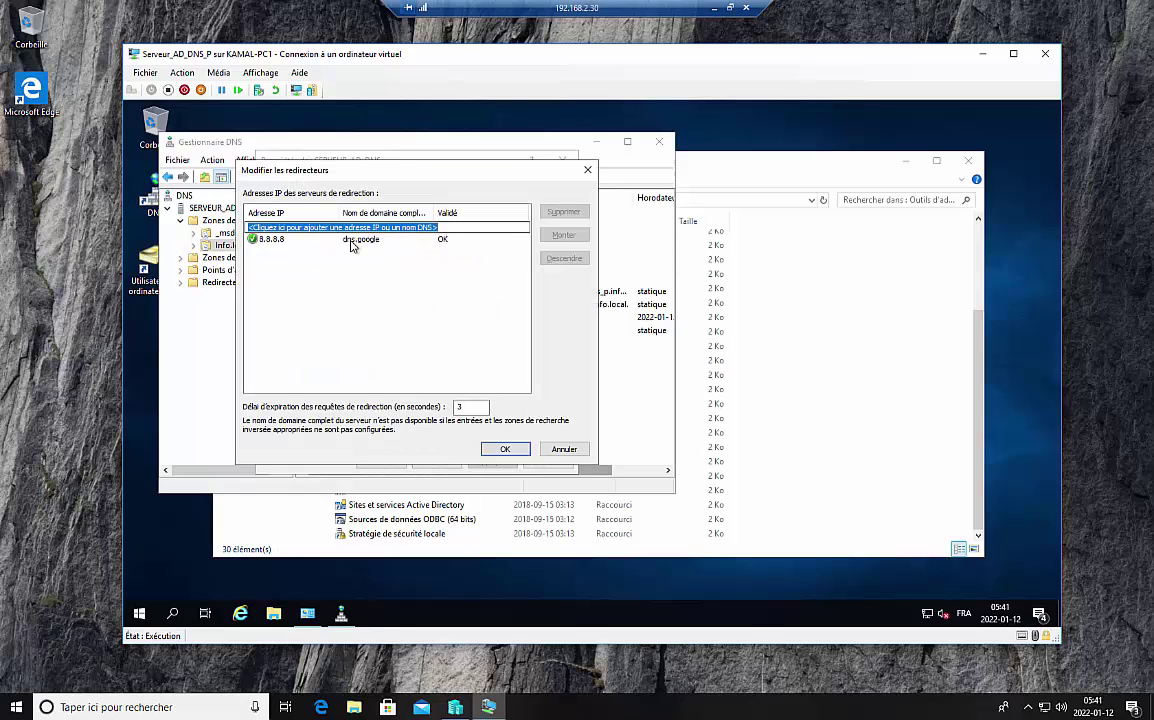
text(8.8)
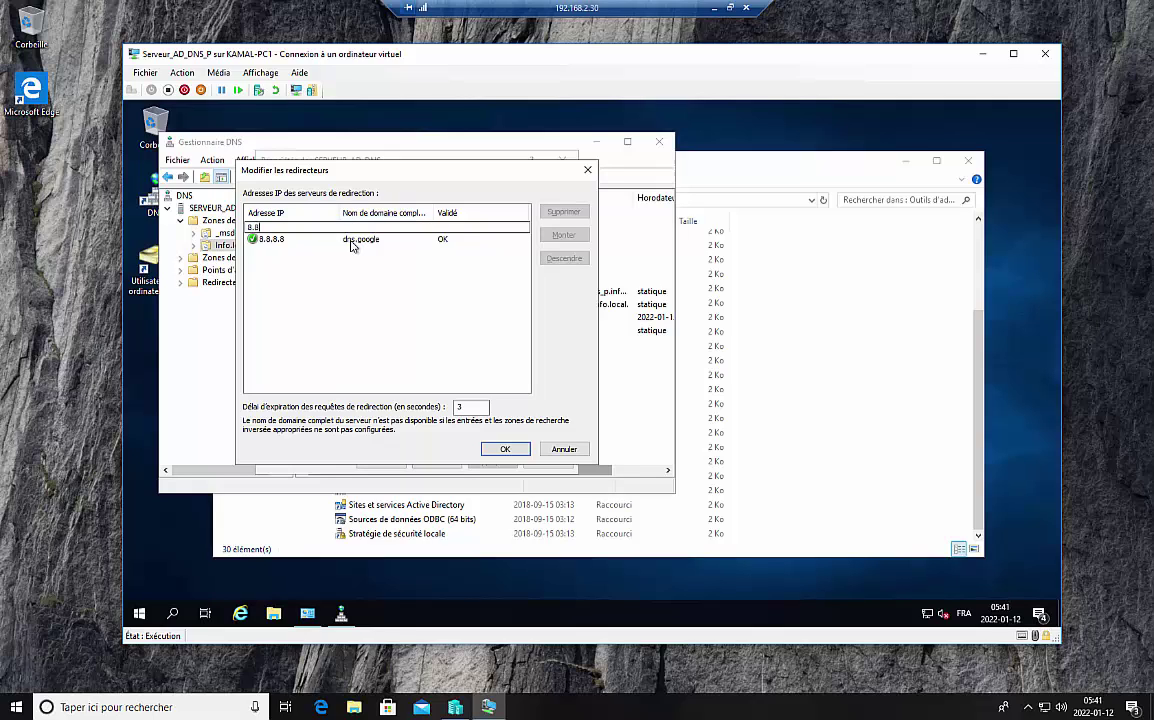
text(.4.4)
click(503, 452)
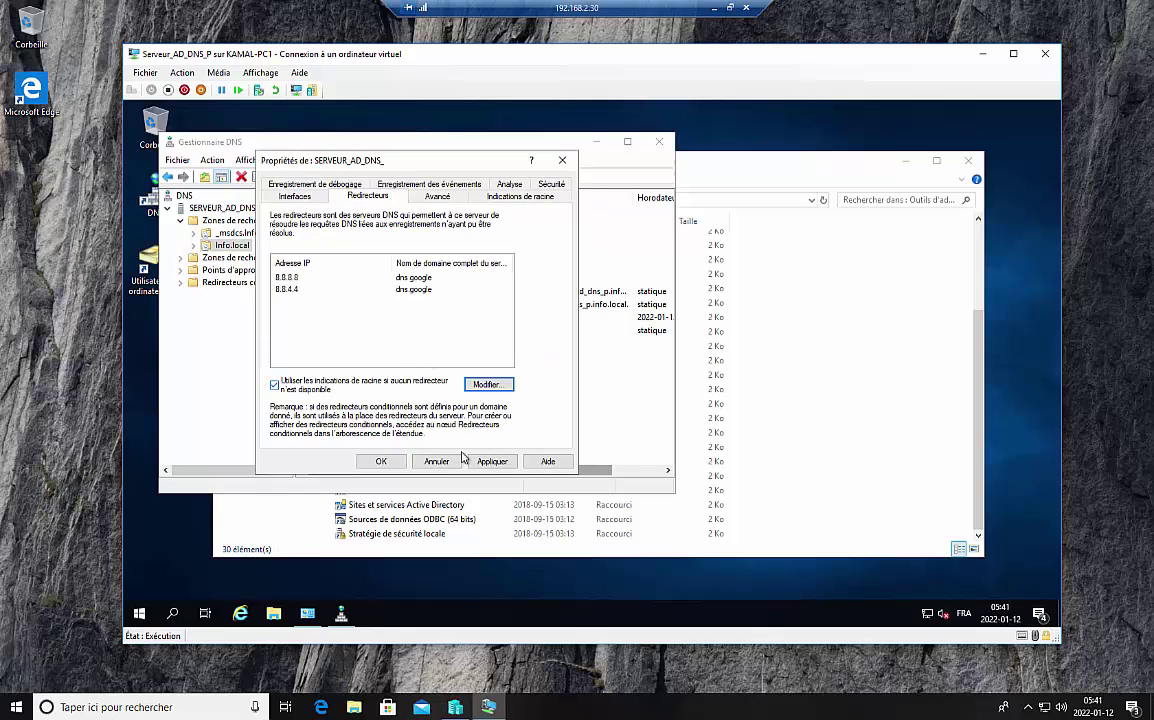
click(492, 463)
click(386, 462)
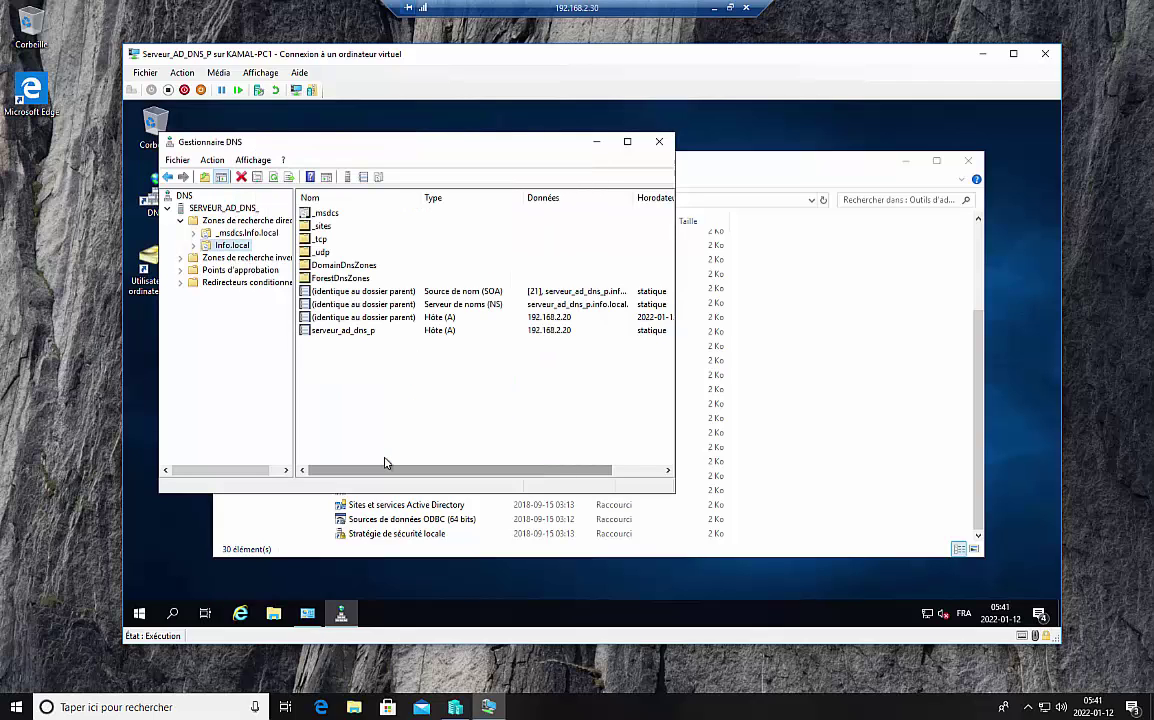
Step: Close DNS Manager and the Administrative Tools window, then refresh the desktop
click(660, 145)
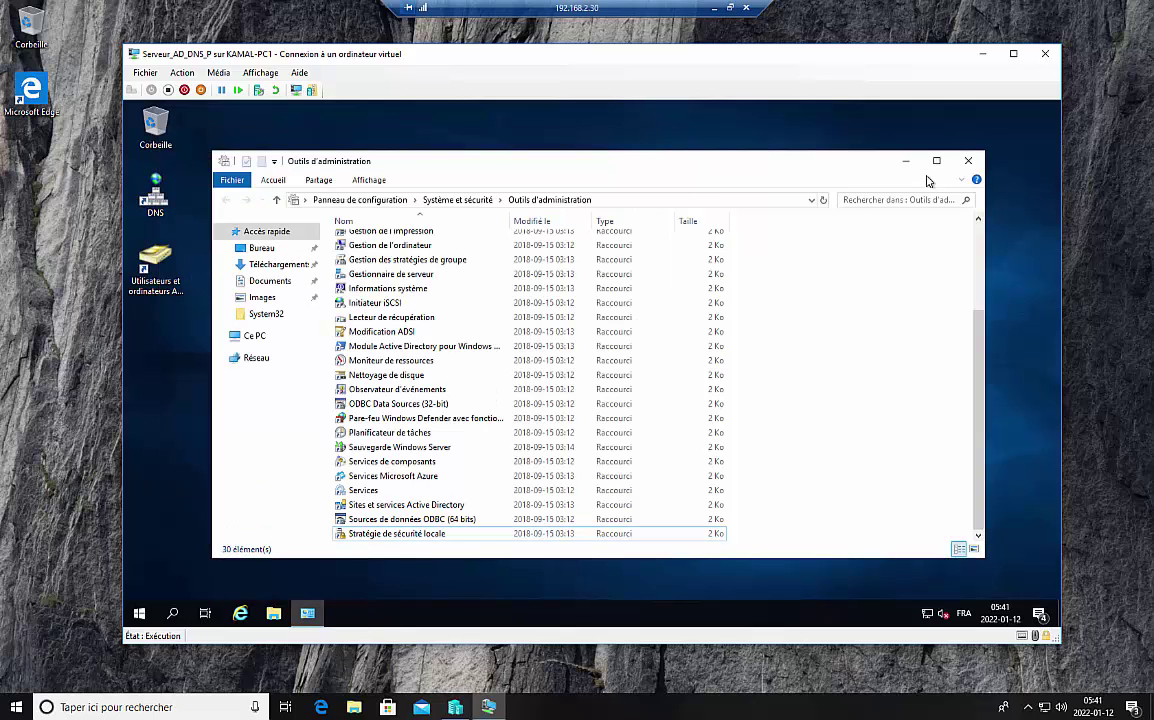
click(969, 161)
right_click(402, 248)
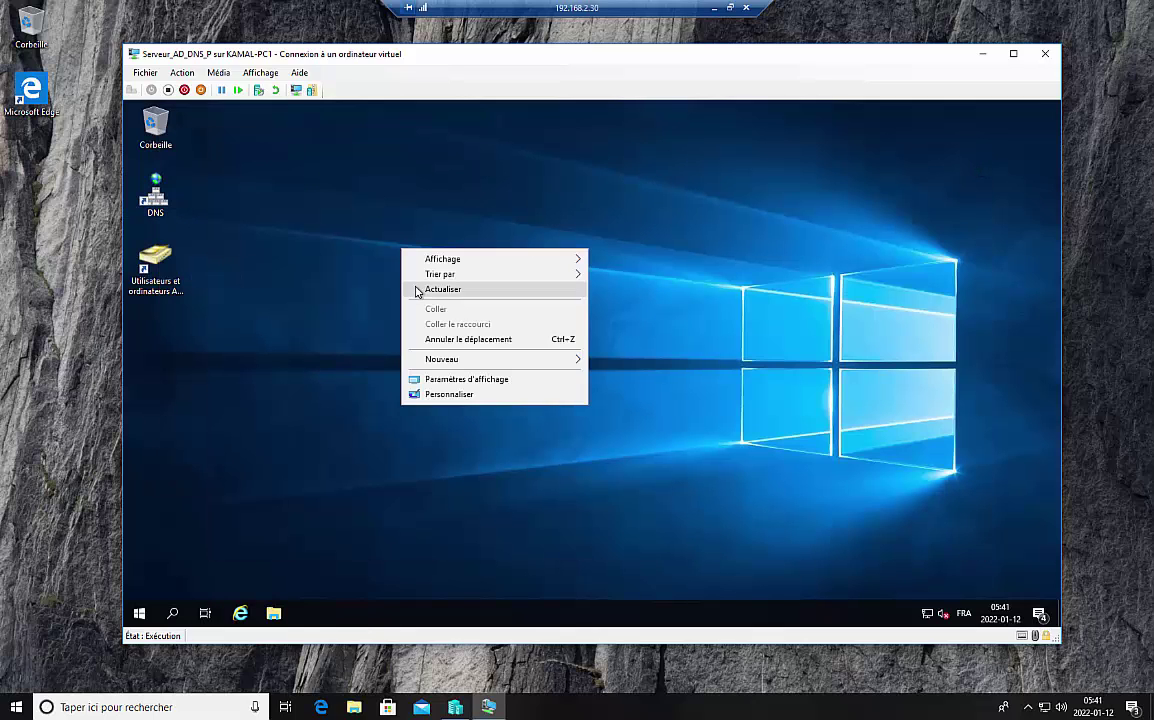
click(418, 291)
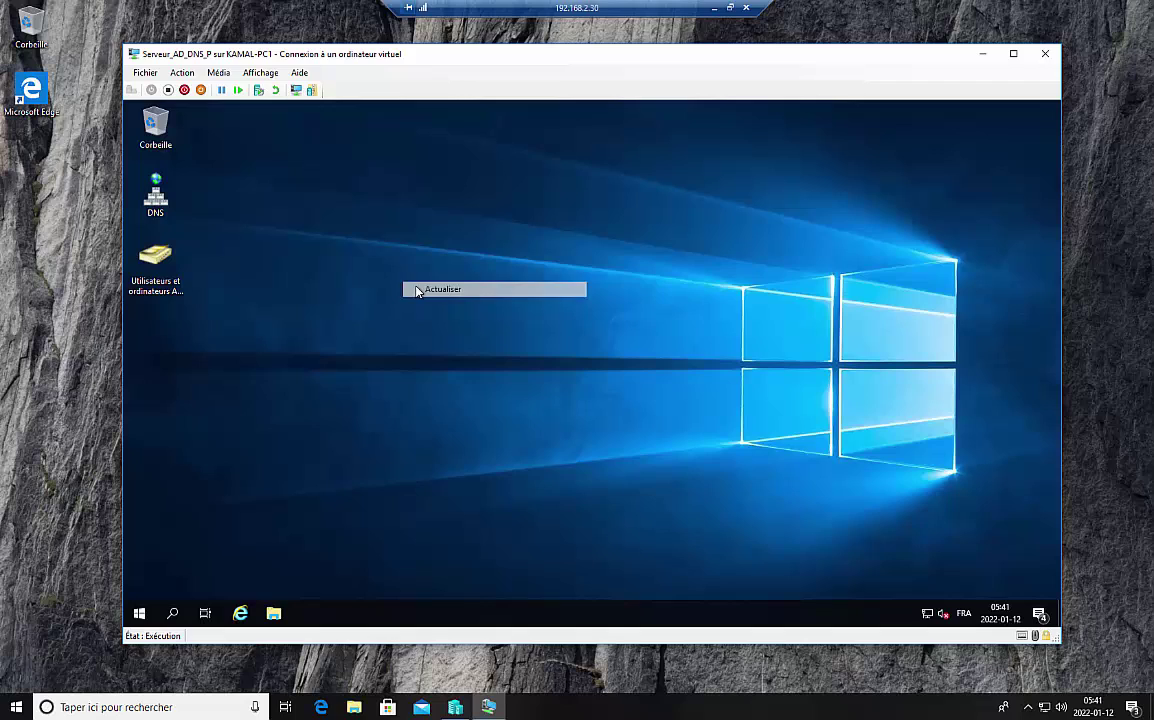
Step: Run ipconfig /all in a command prompt and highlight the DNS server and IPv4 lines
click(170, 616)
text(cmd)
key(Return)
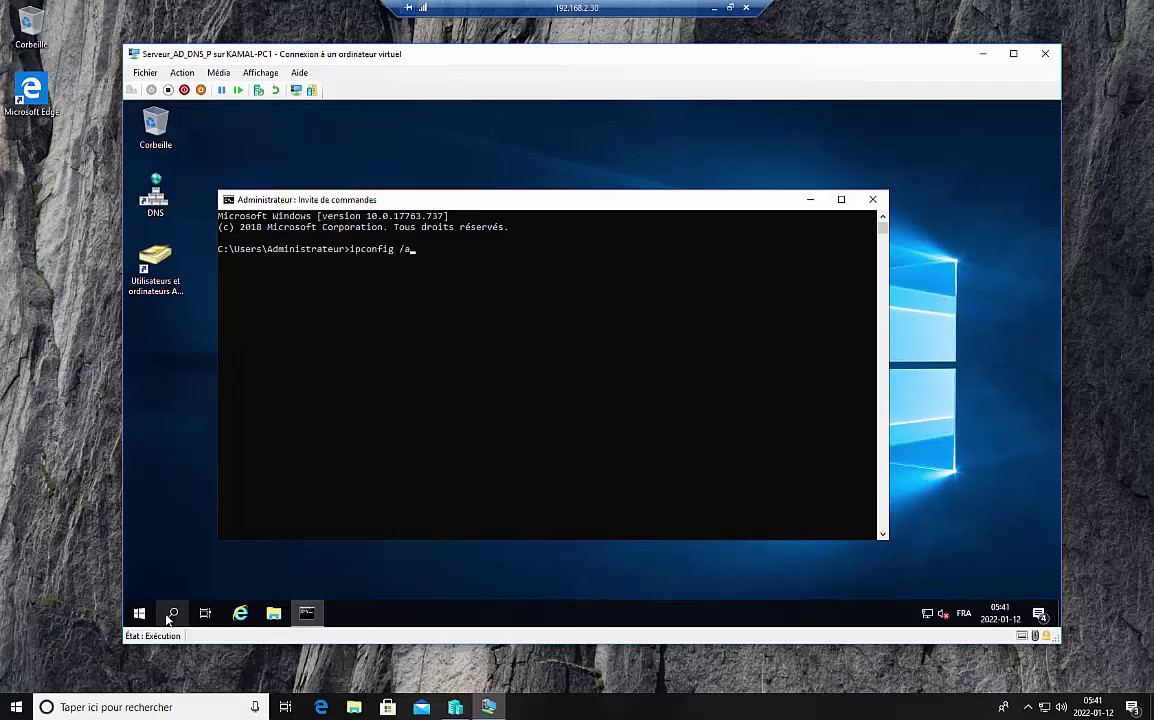
key(Return)
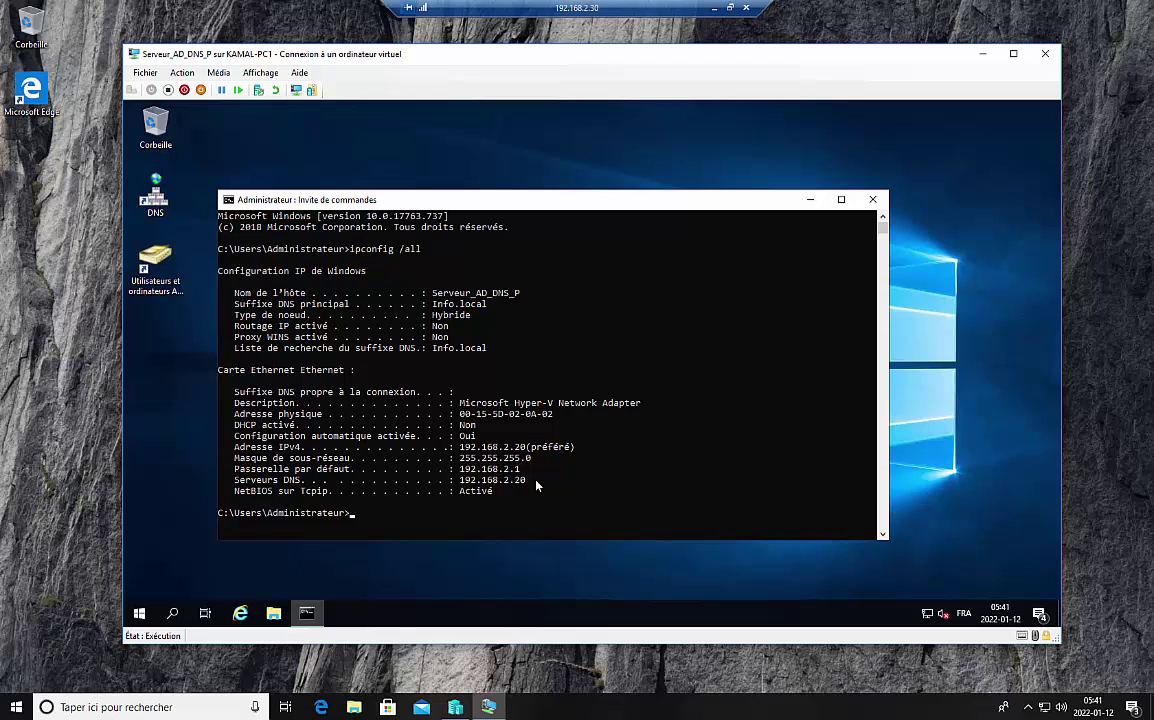
drag(537, 482, 232, 482)
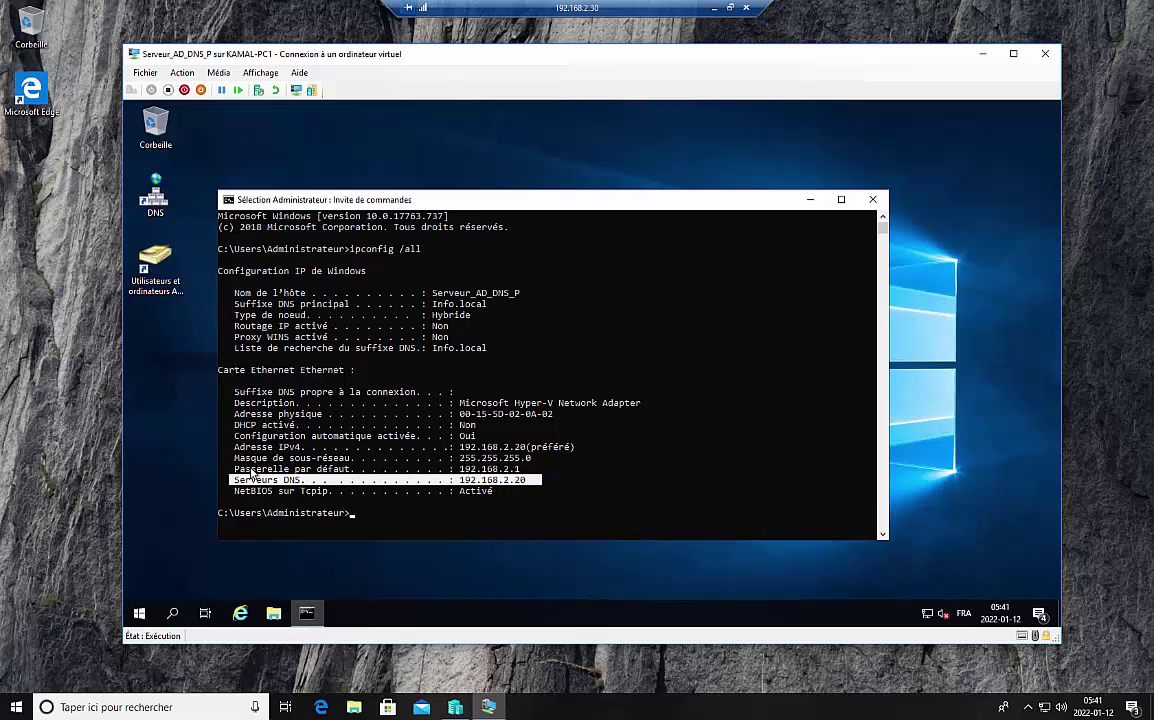
drag(552, 458, 233, 450)
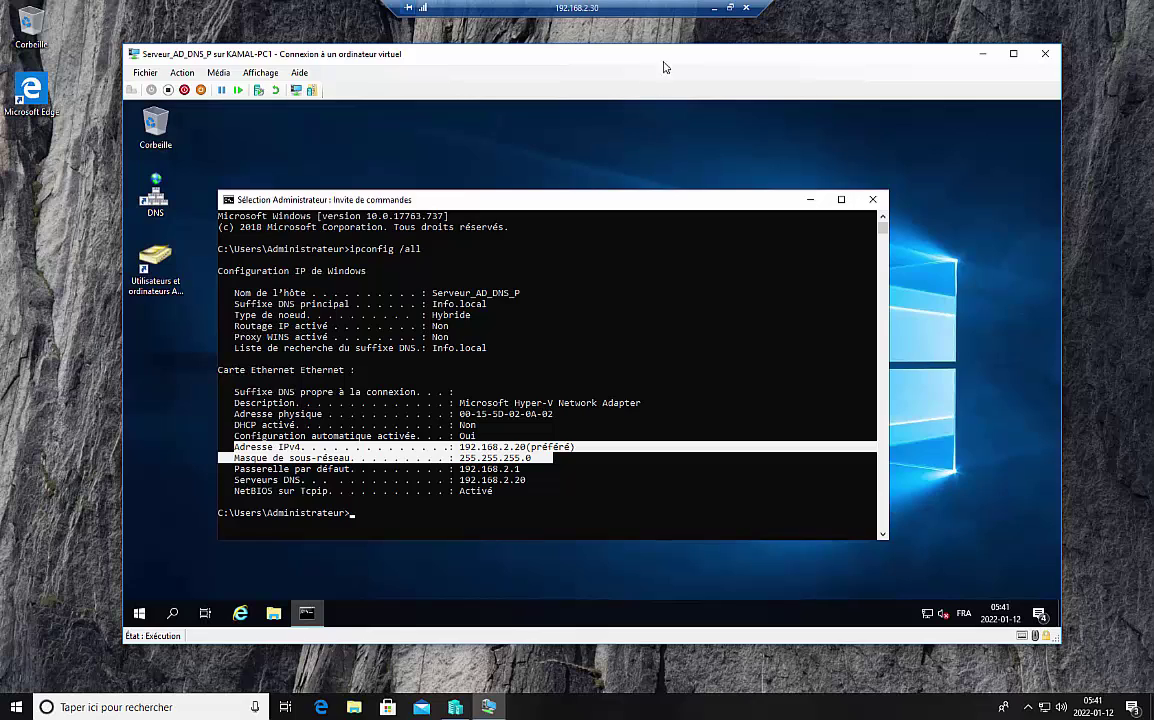
Step: Return to the local PowerPoint presentation and show slide 2
click(714, 9)
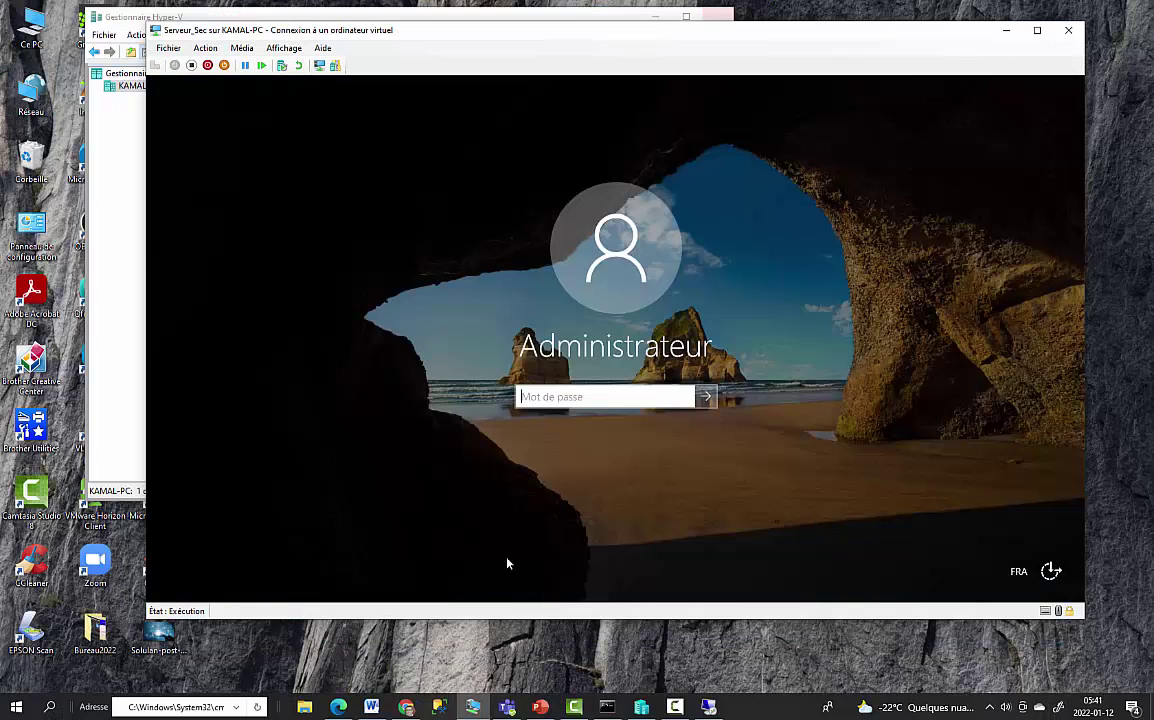
click(540, 707)
click(136, 248)
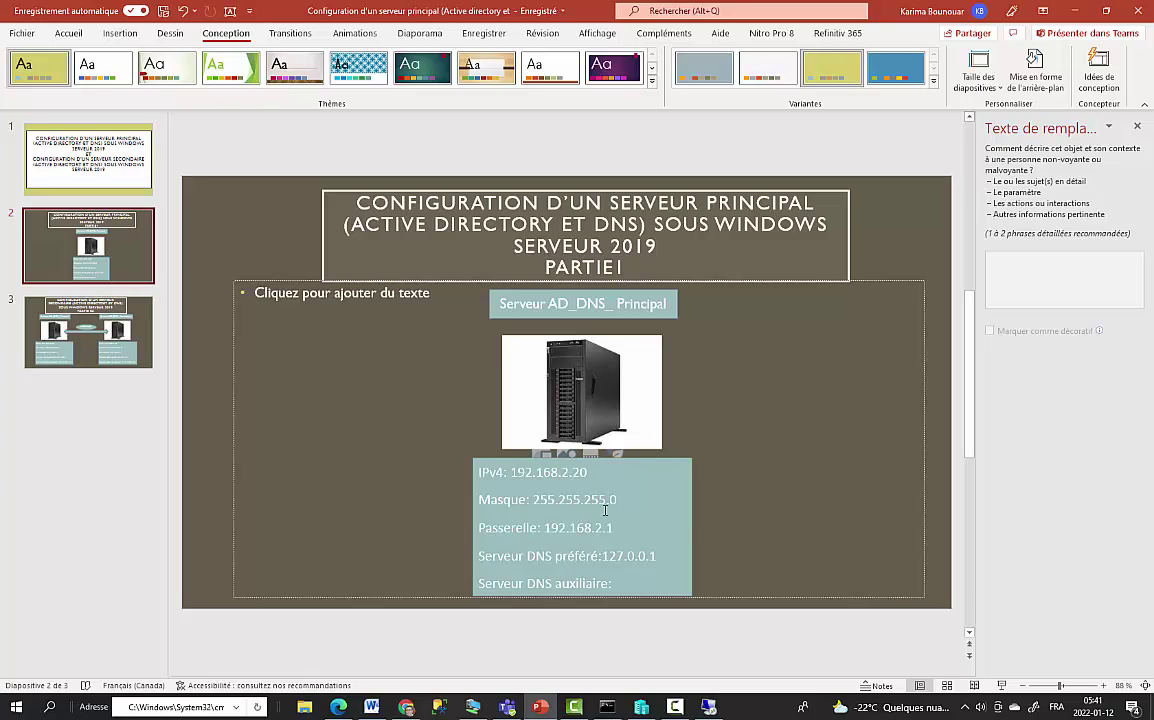
Step: Replace the 127.0.0.1 preferred DNS value with 192.168.2. on slide 2
click(619, 558)
drag(604, 556, 662, 558)
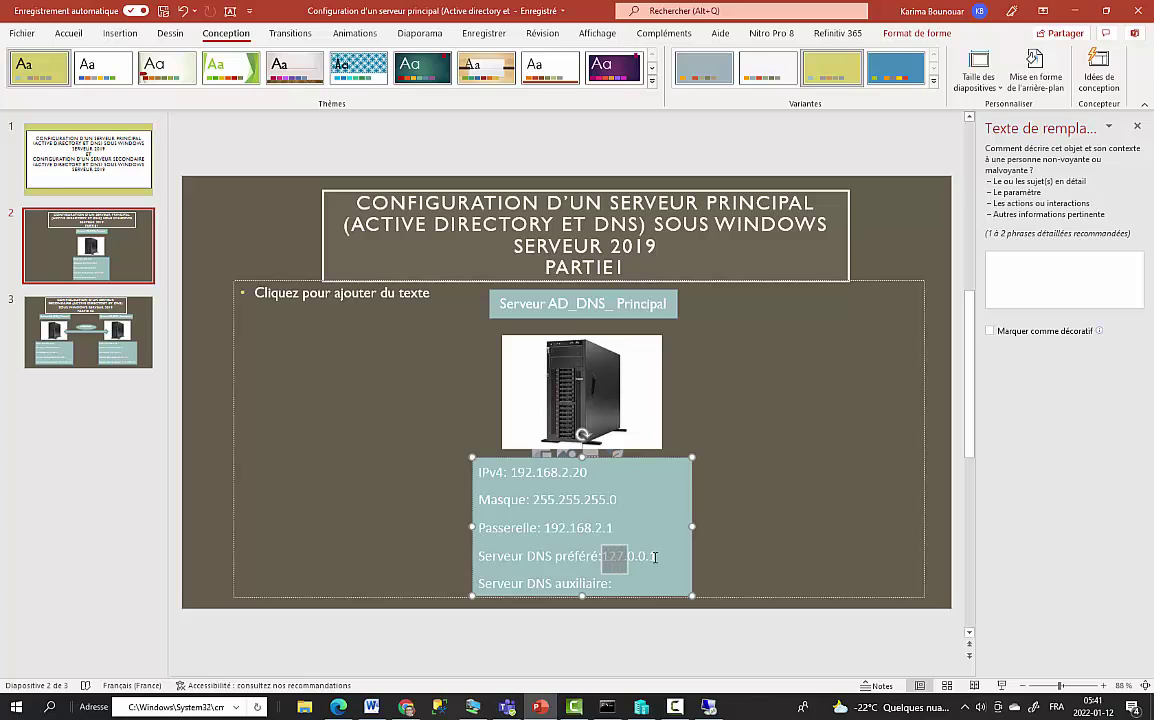
text(1921682)
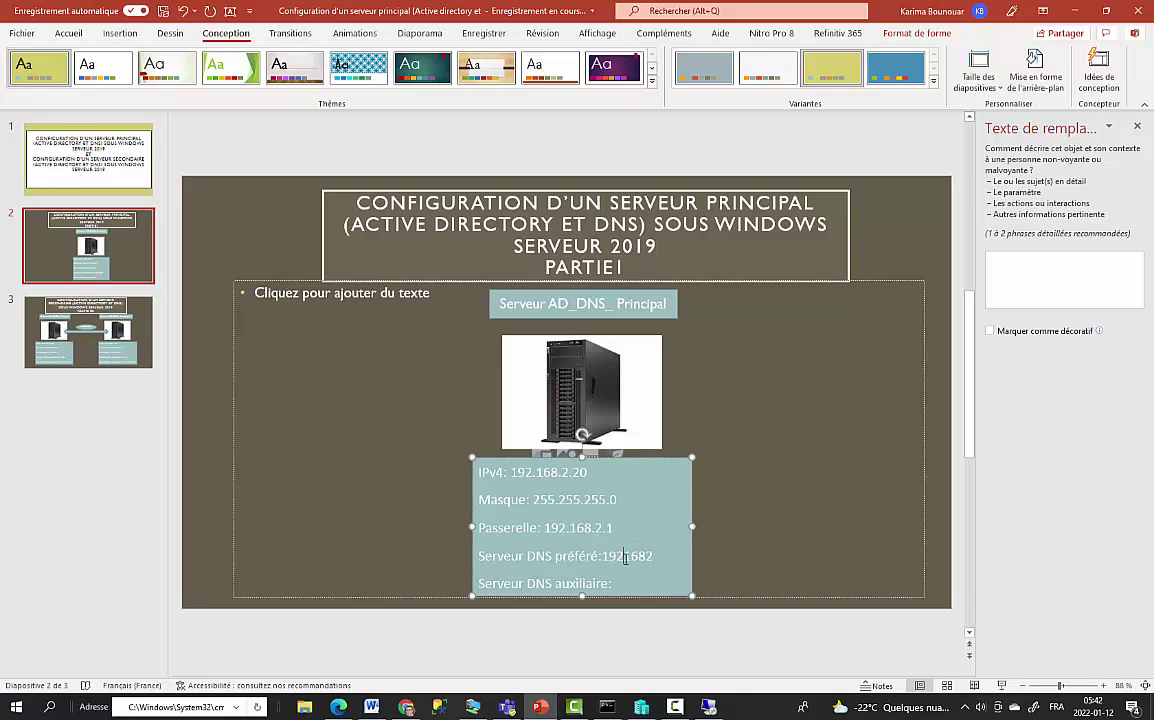
click(625, 557)
text(.)
click(649, 556)
text(.2)
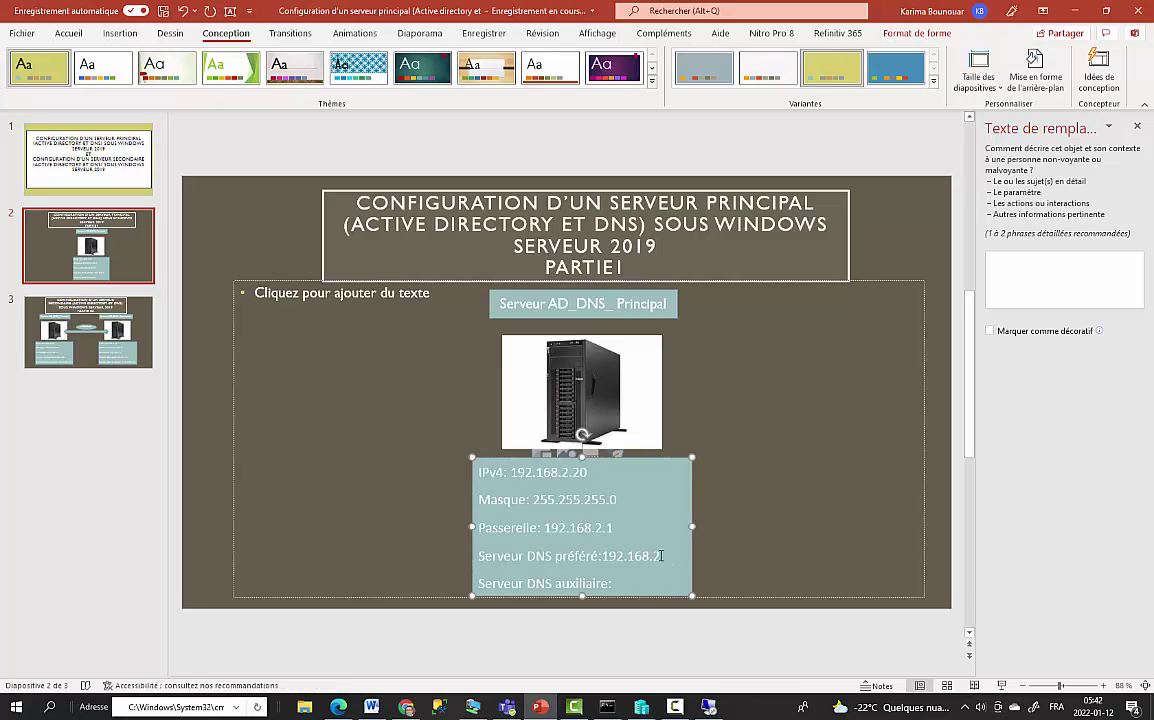